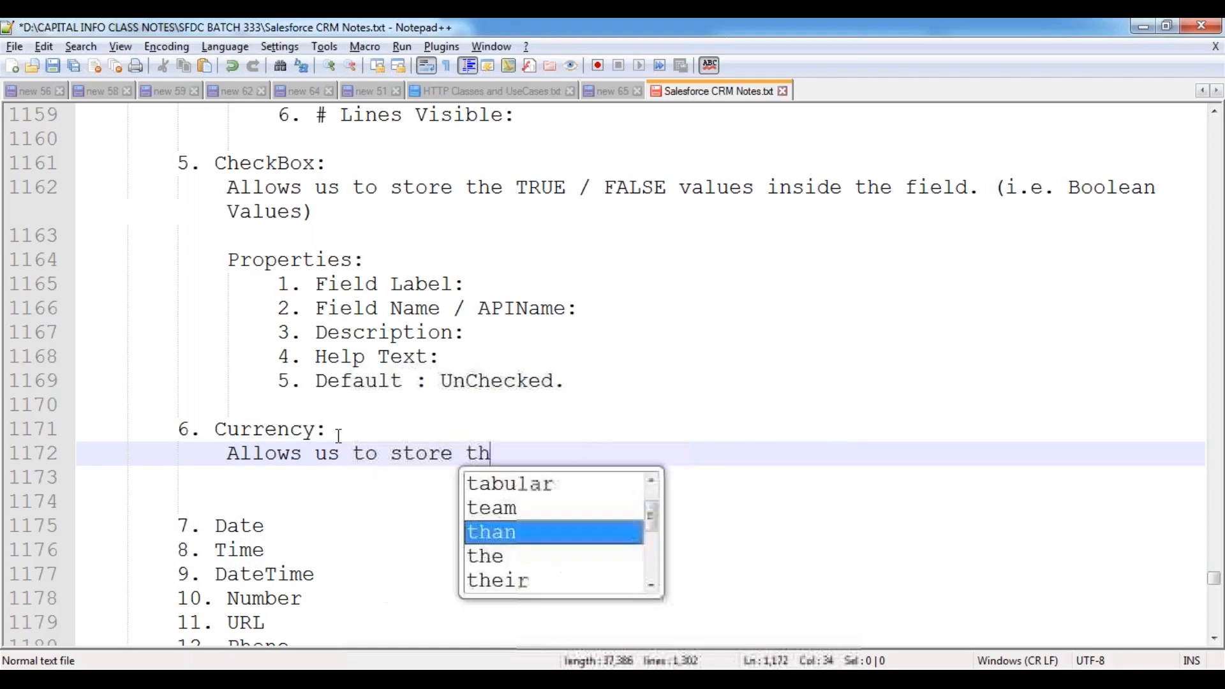
- Complete the Currency description as "Allows us to store the Currency value." and insert blank lines beneath it
{"action": "key", "text": "Return"}
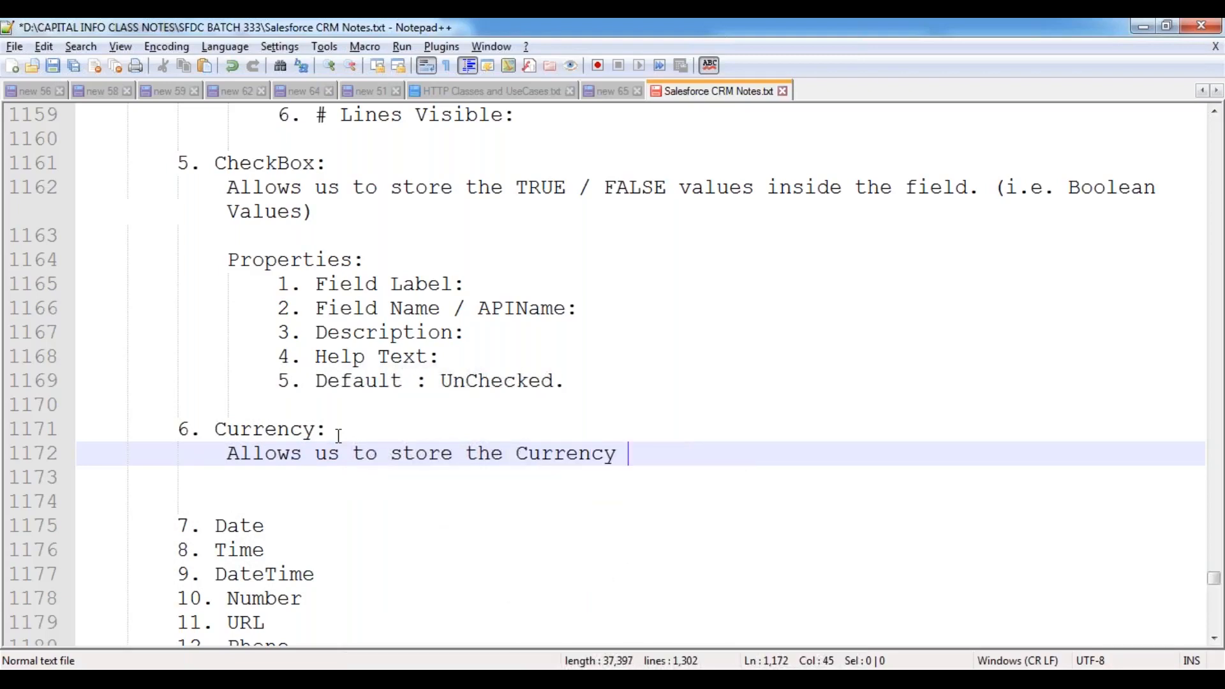
{"action": "type", "text": "value."}
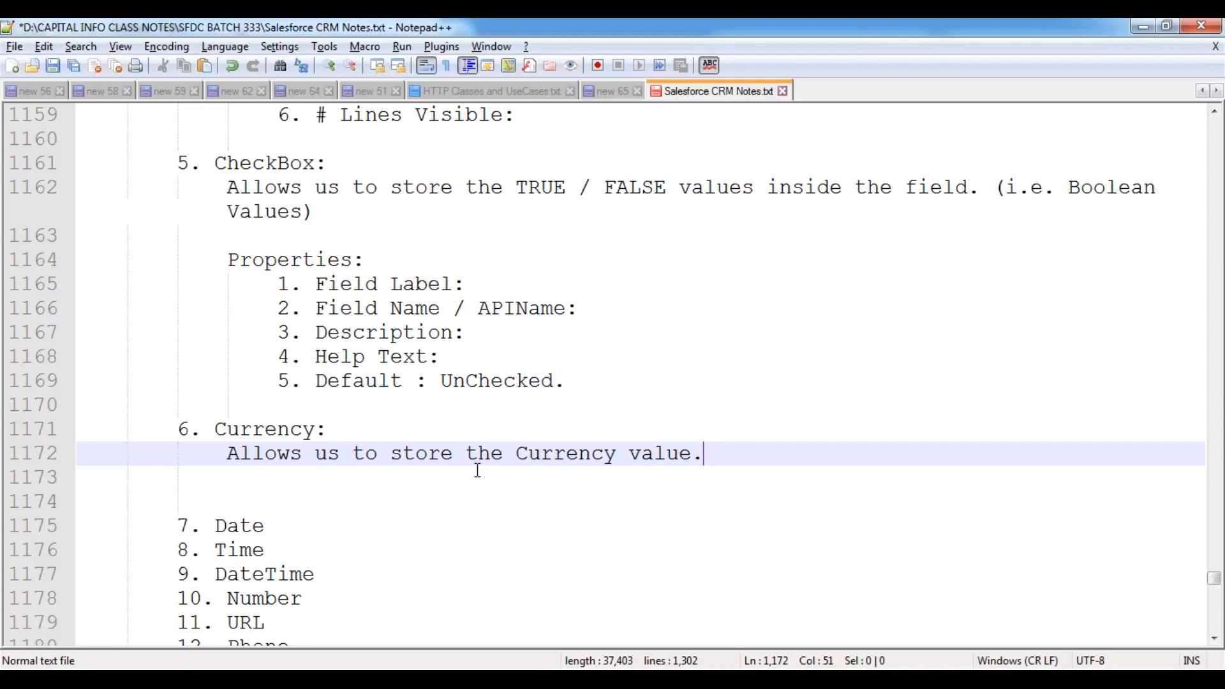
{"action": "key", "text": "Return"}
{"action": "key", "text": "Return"}
{"action": "key", "text": "Return"}
{"action": "key", "text": "Up"}
{"action": "key", "text": "Down"}
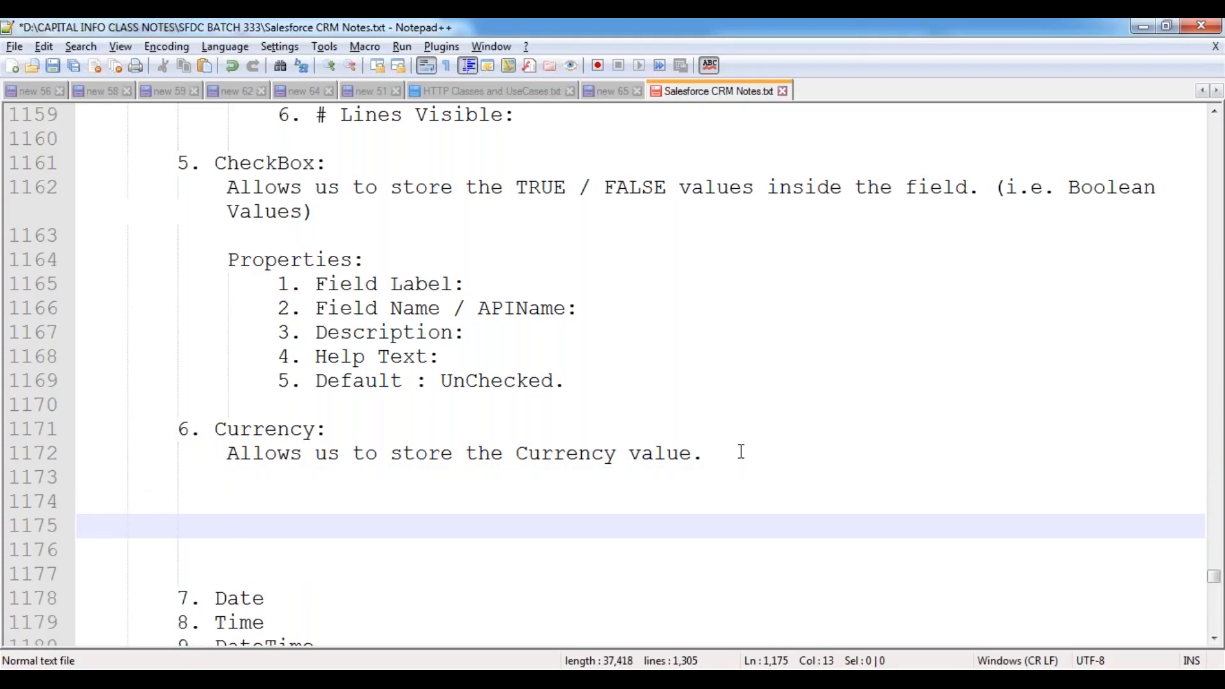
- Write the example "Salary Amount: 40,000" below the Currency description
{"action": "type", "text": "Sa"}
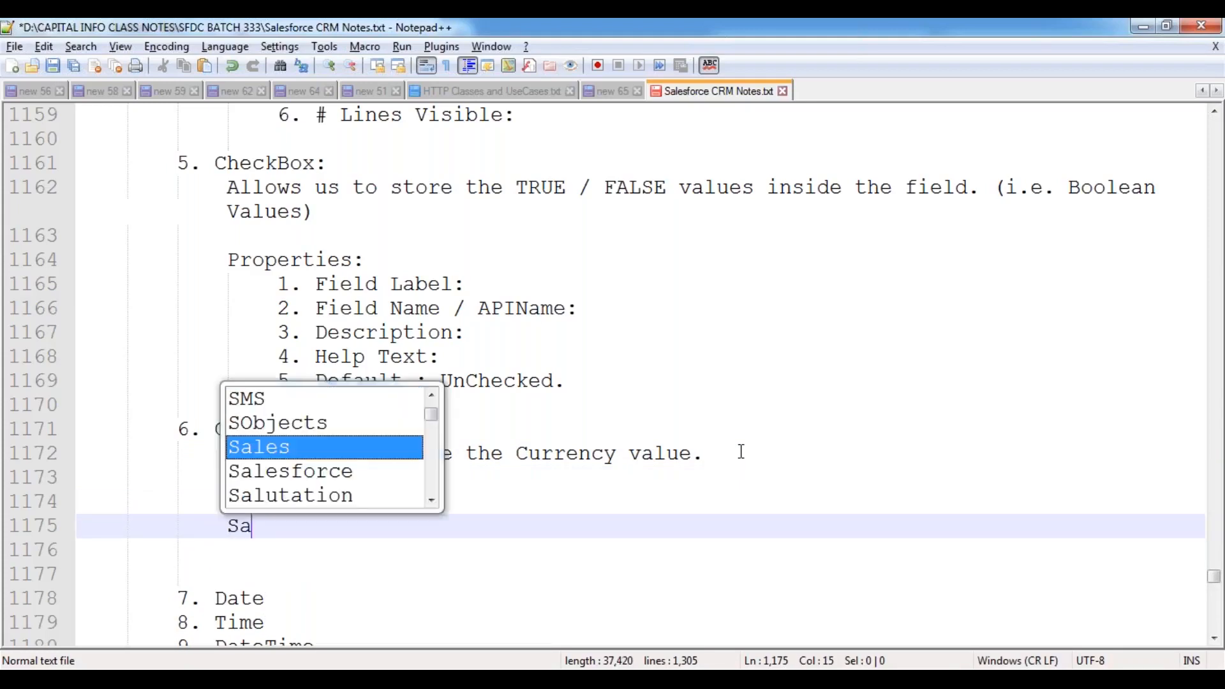
{"action": "type", "text": "lary Amou"}
{"action": "key", "text": "BackSpace"}
{"action": "key", "text": "BackSpace"}
{"action": "type", "text": "mount: "}
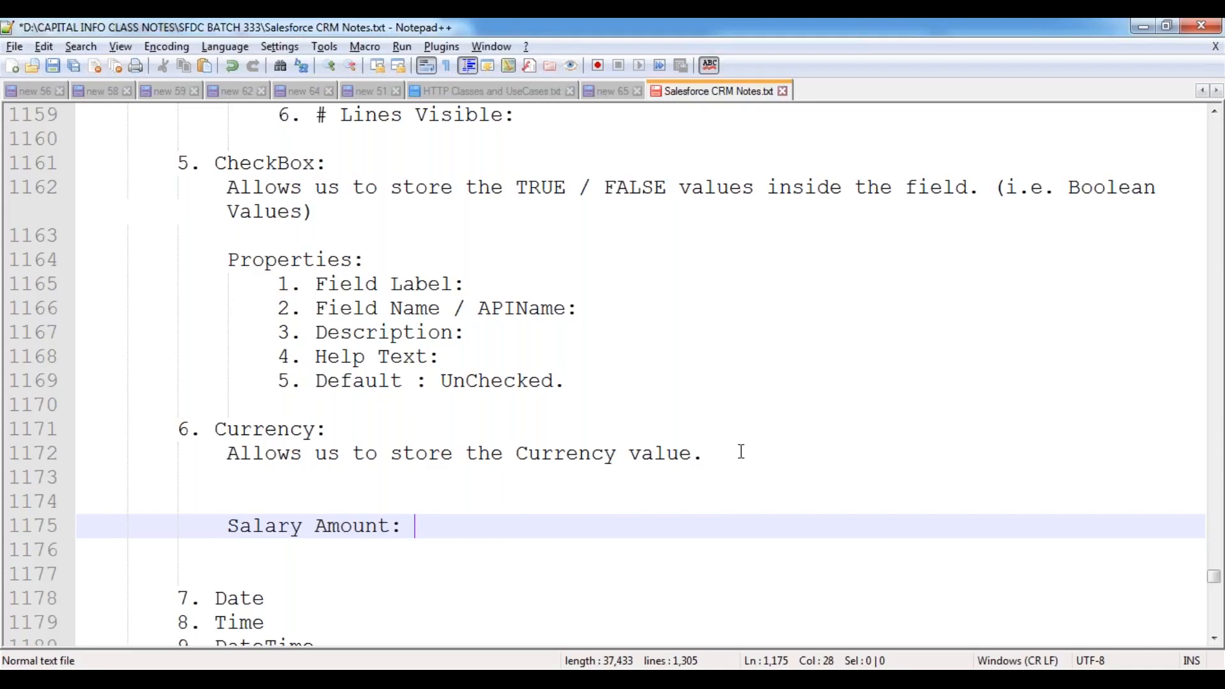
{"action": "type", "text": "40,000"}
- Extend the salary example with "--> Save --> Salary Amount : $ 40,000"
{"action": "key", "text": "Tab"}
{"action": "type", "text": "--> "}
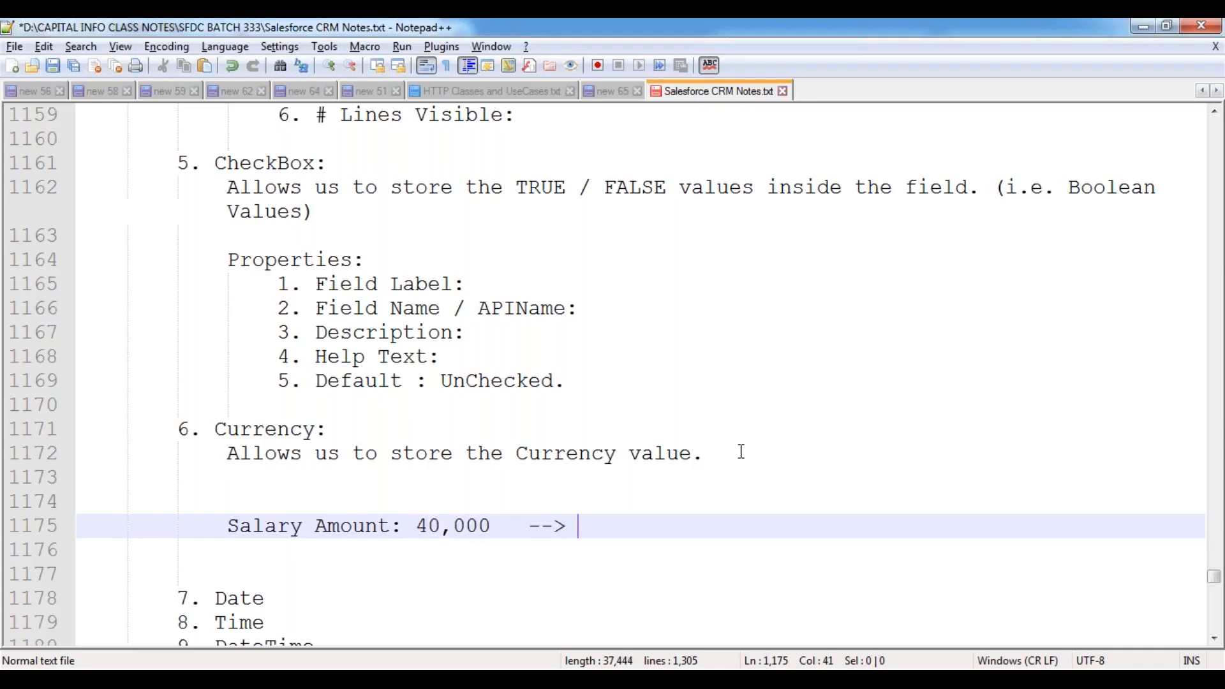
{"action": "type", "text": "Save --> S"}
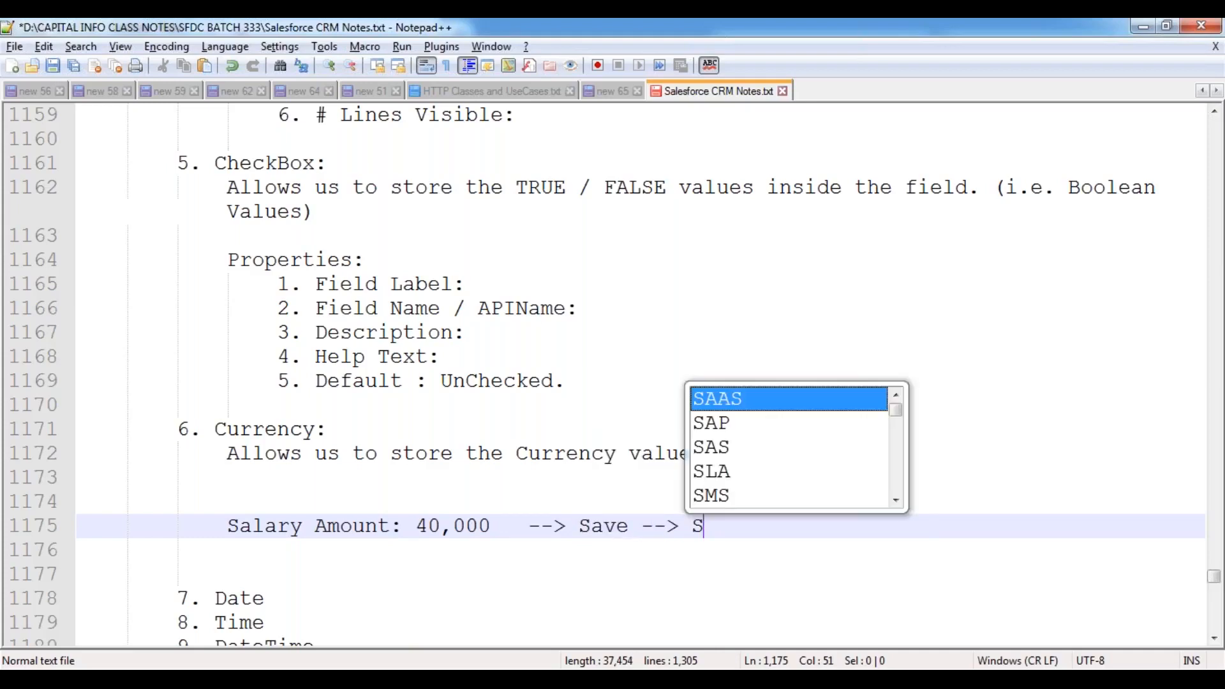
{"action": "type", "text": "alary Amount "}
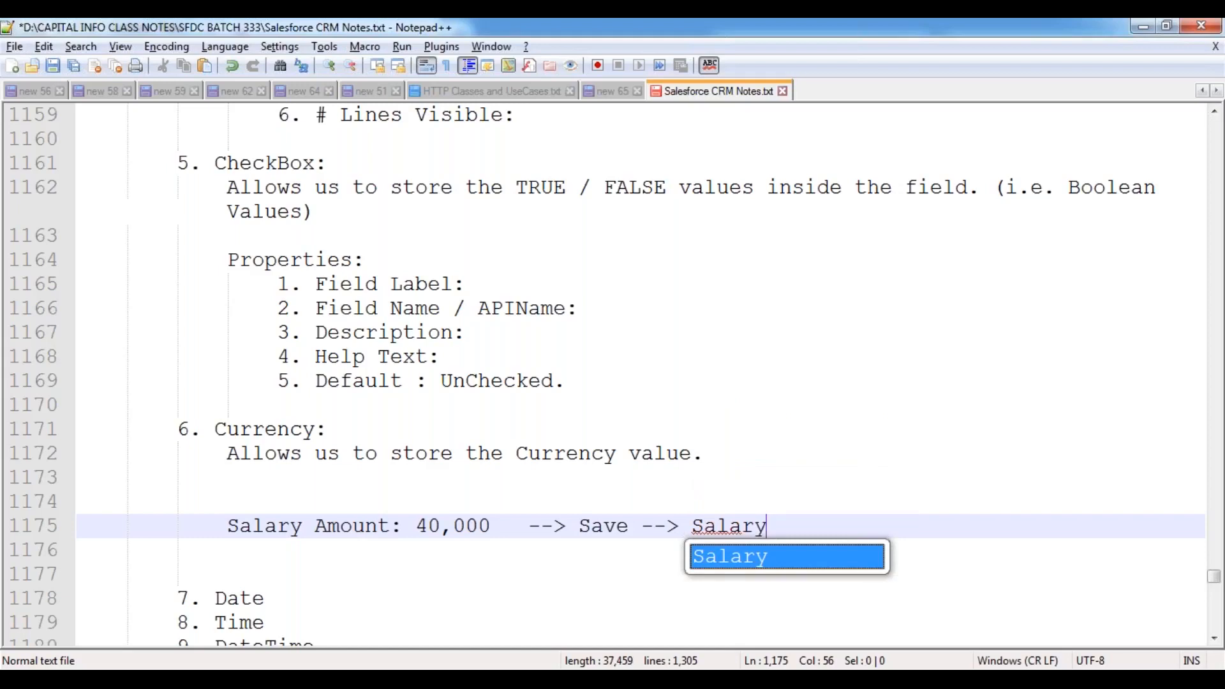
{"action": "type", "text": ": "}
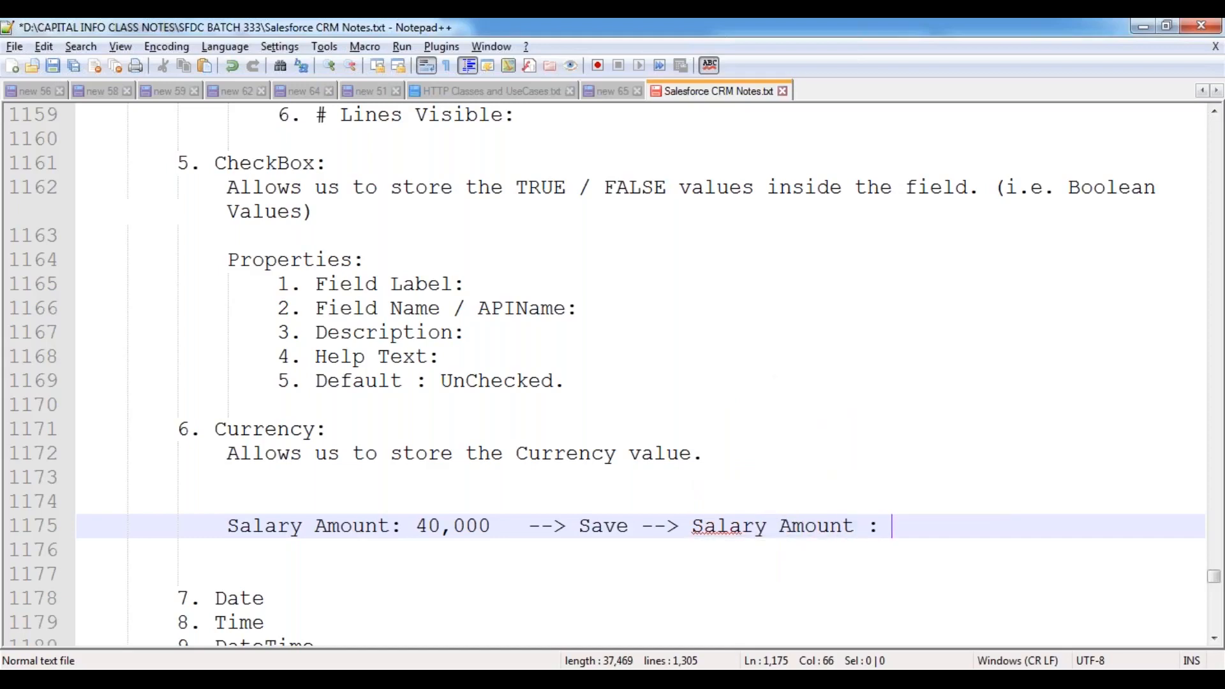
{"action": "type", "text": "40,000"}
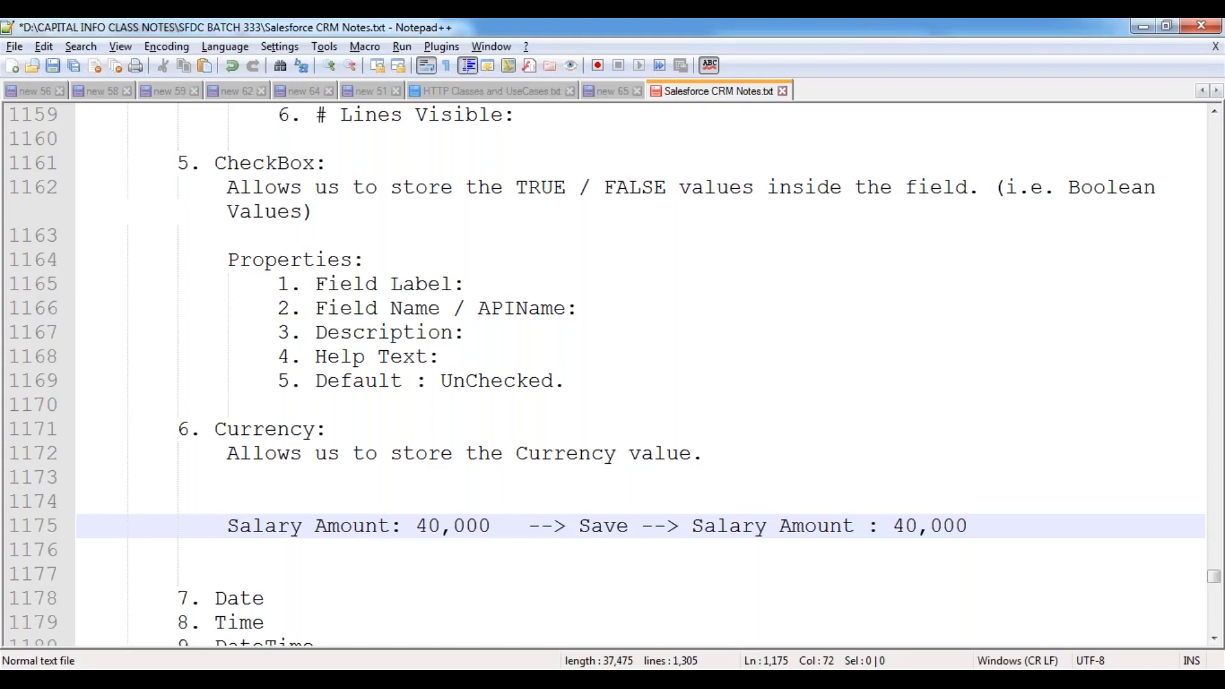
{"action": "left_click", "coordinate": [887, 526]}
{"action": "type", "text": "$"}
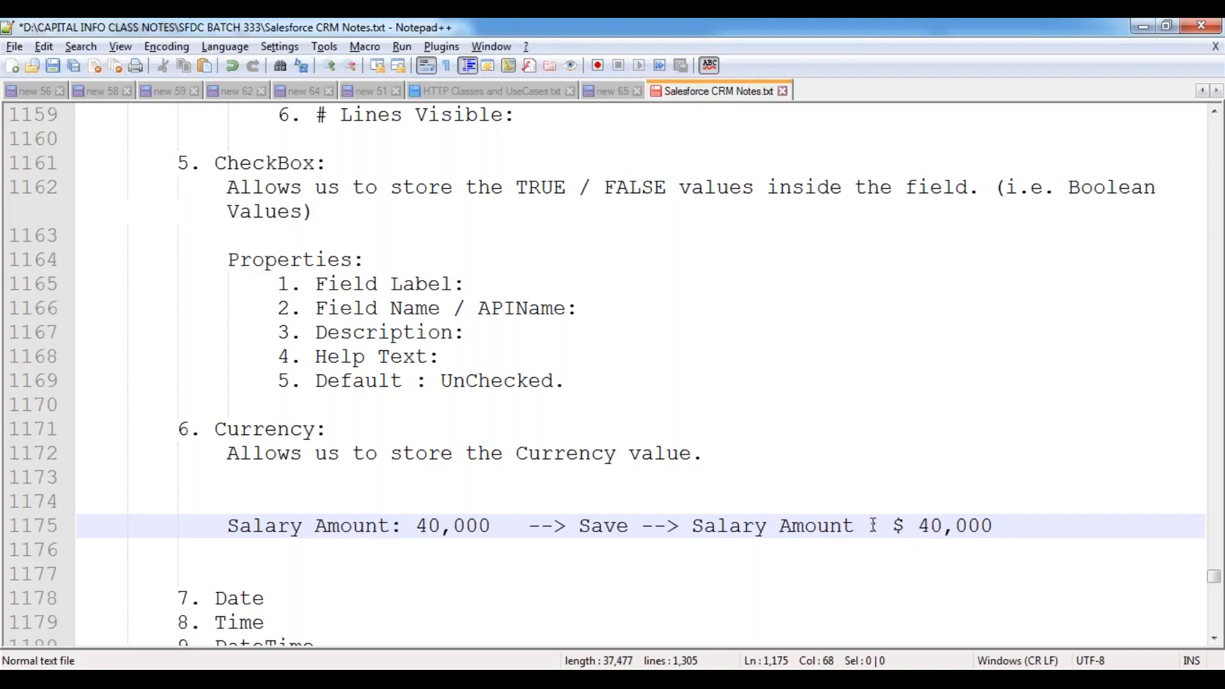
- Add the sample values 12500.50 and 75.25 after the Currency description sentence
{"action": "double_click", "coordinate": [268, 430]}
{"action": "left_click_drag", "start_coordinate": [227, 454], "coordinate": [703, 462]}
{"action": "left_click", "coordinate": [730, 460]}
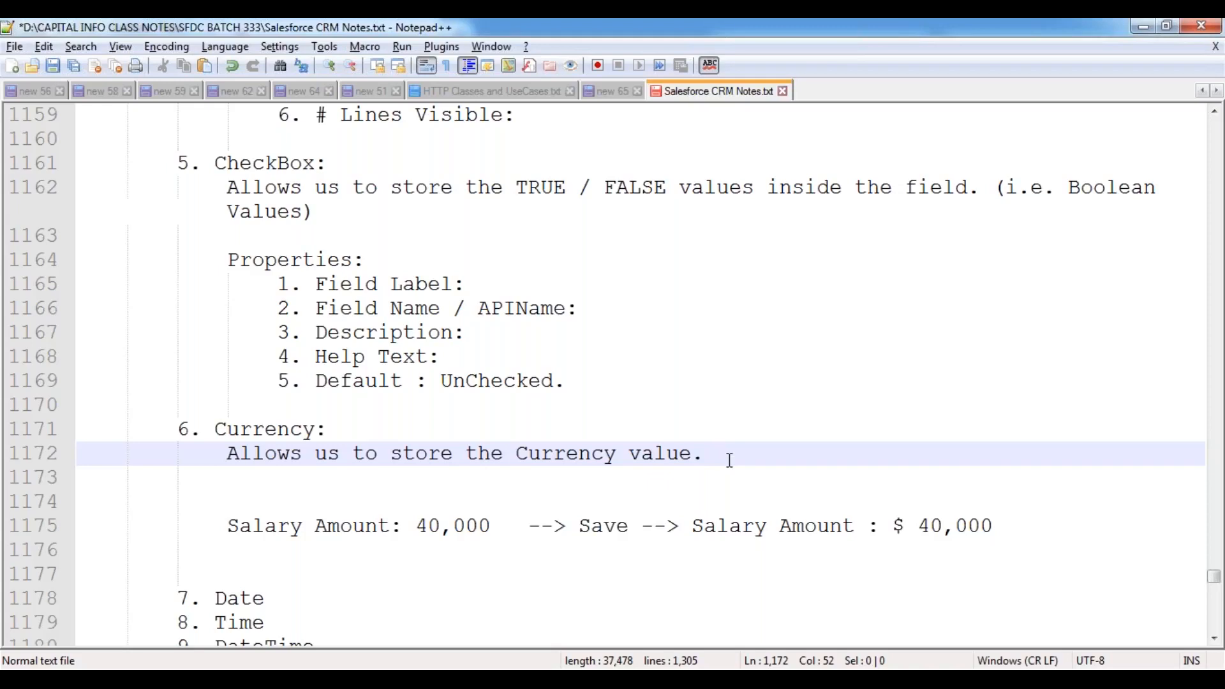
{"action": "type", "text": "12500.50"}
{"action": "key", "text": "Tab"}
{"action": "key", "text": "Tab"}
{"action": "type", "text": "75.25"}
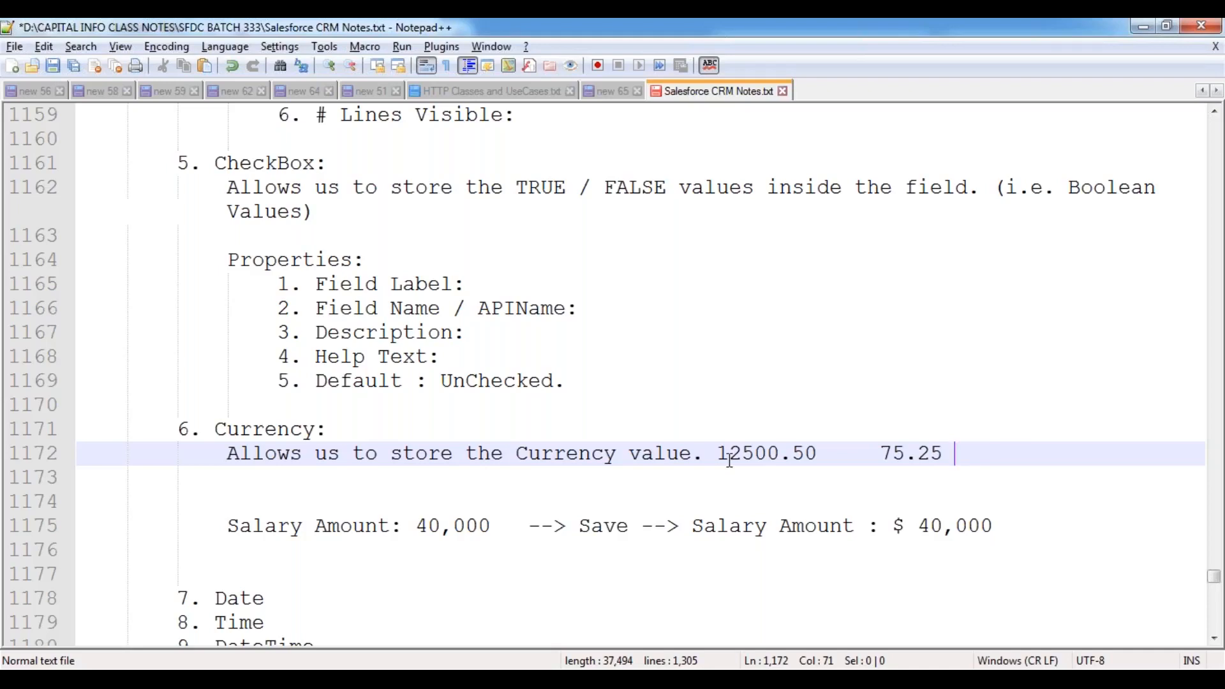
- Delete the sample values 12500.50 and 75.25 from the Currency description line
{"action": "left_click_drag", "start_coordinate": [779, 454], "coordinate": [735, 454]}
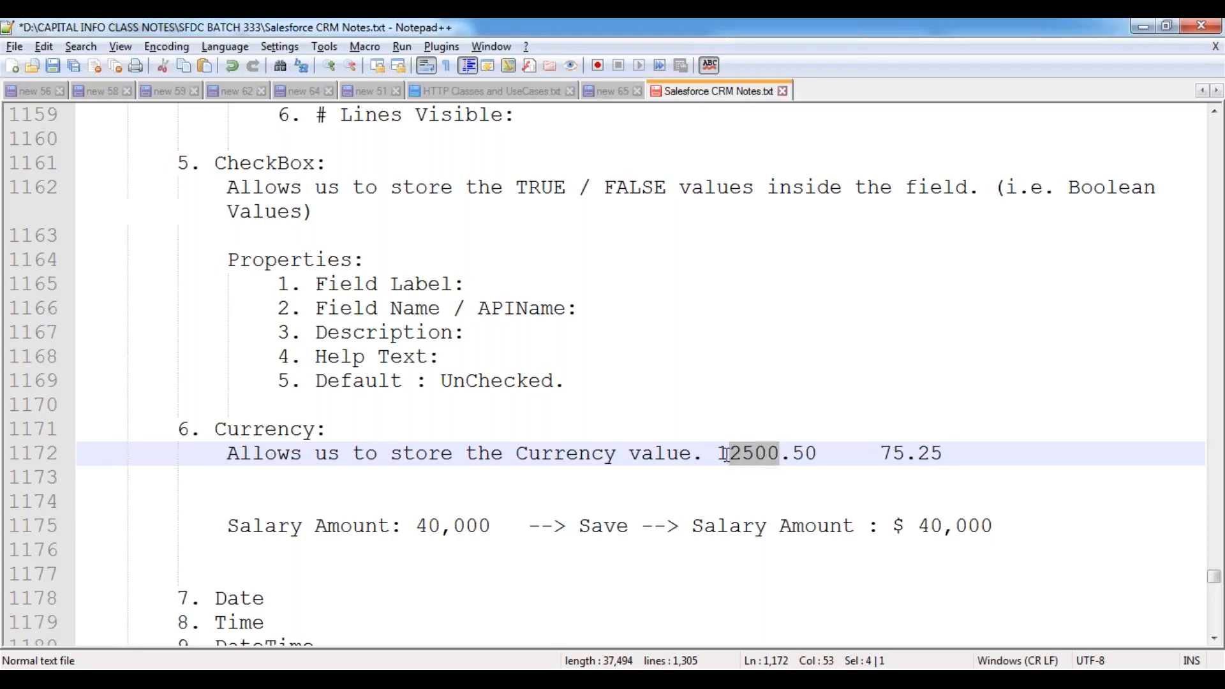
{"action": "double_click", "coordinate": [893, 453]}
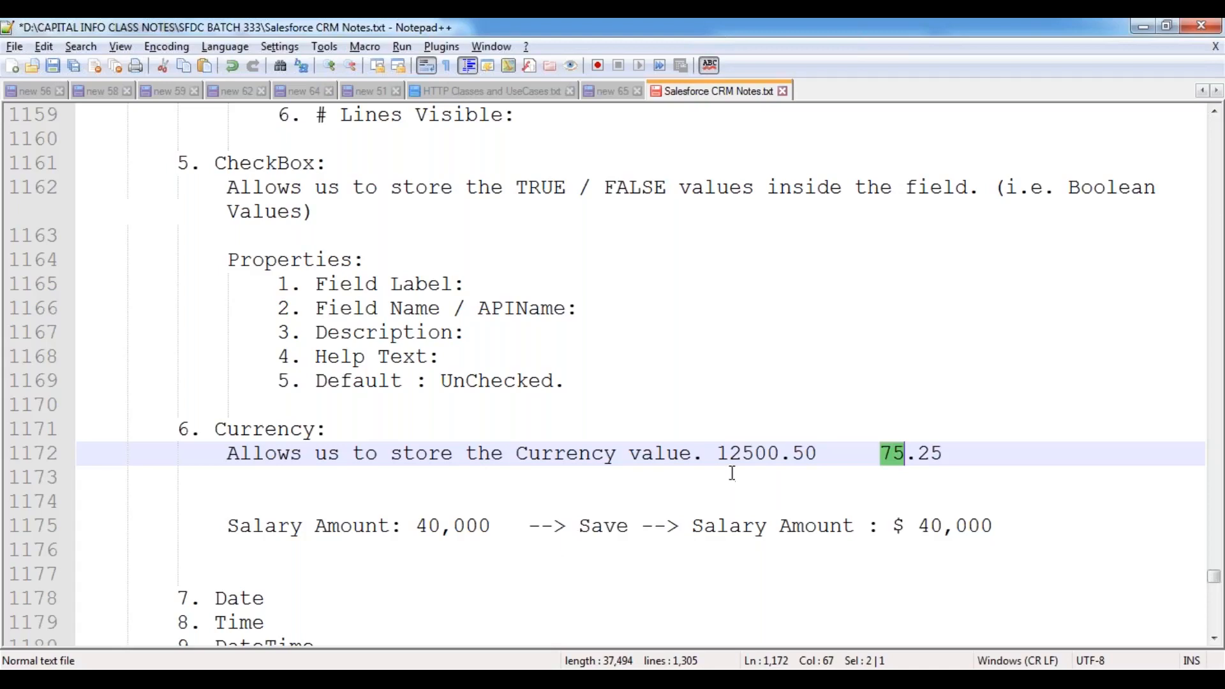
{"action": "left_click", "coordinate": [722, 451]}
{"action": "left_click_drag", "start_coordinate": [722, 451], "coordinate": [948, 452]}
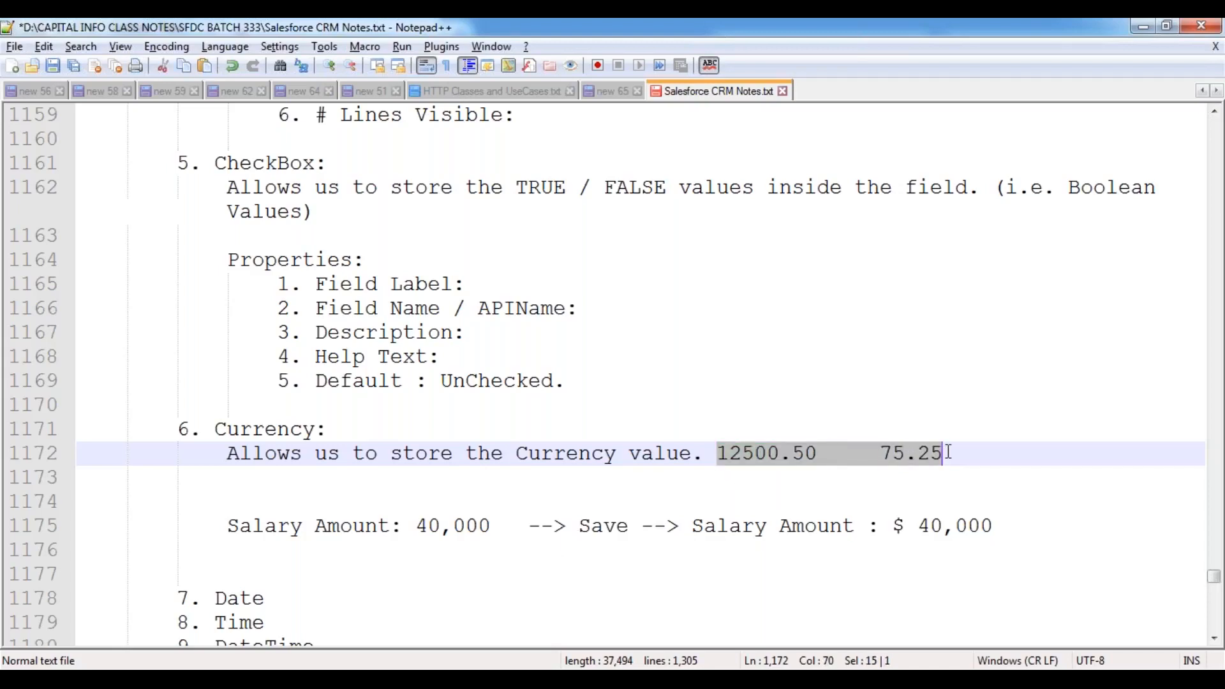
{"action": "key", "text": "Delete"}
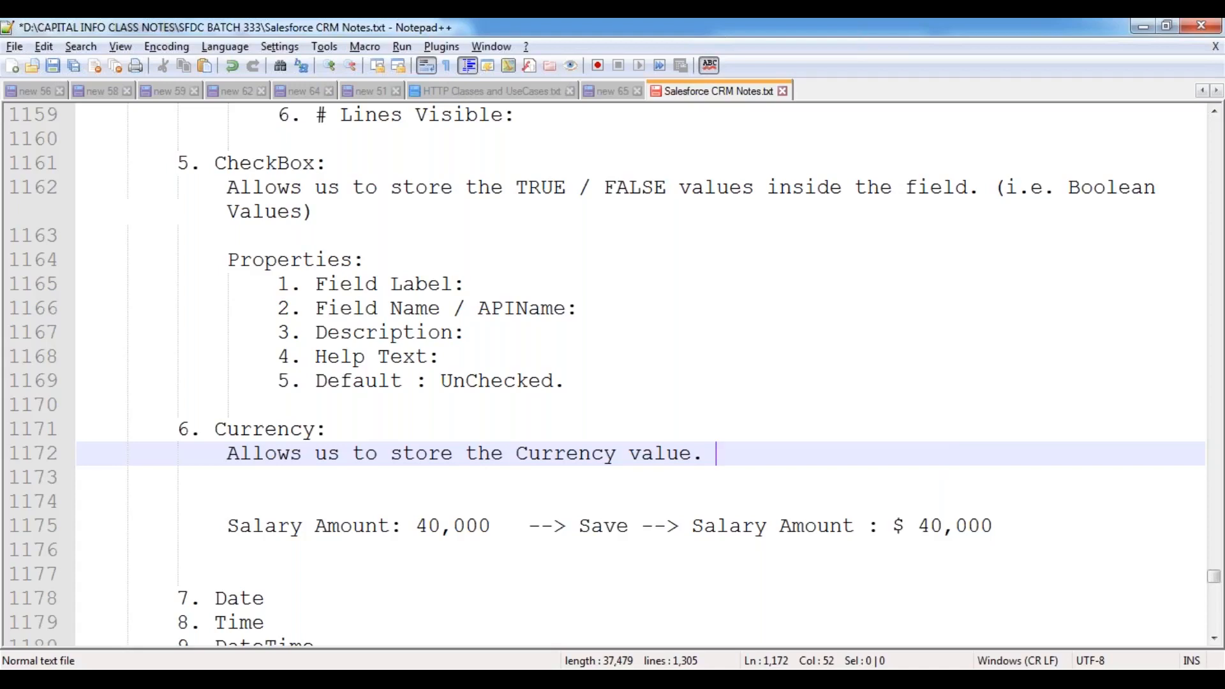
- Append "Allows max. of an 18-Digit number including Decimal points." to the Currency description
{"action": "type", "text": "Allo"}
{"action": "key", "text": "BackSpace"}
{"action": "type", "text": "lows ma"}
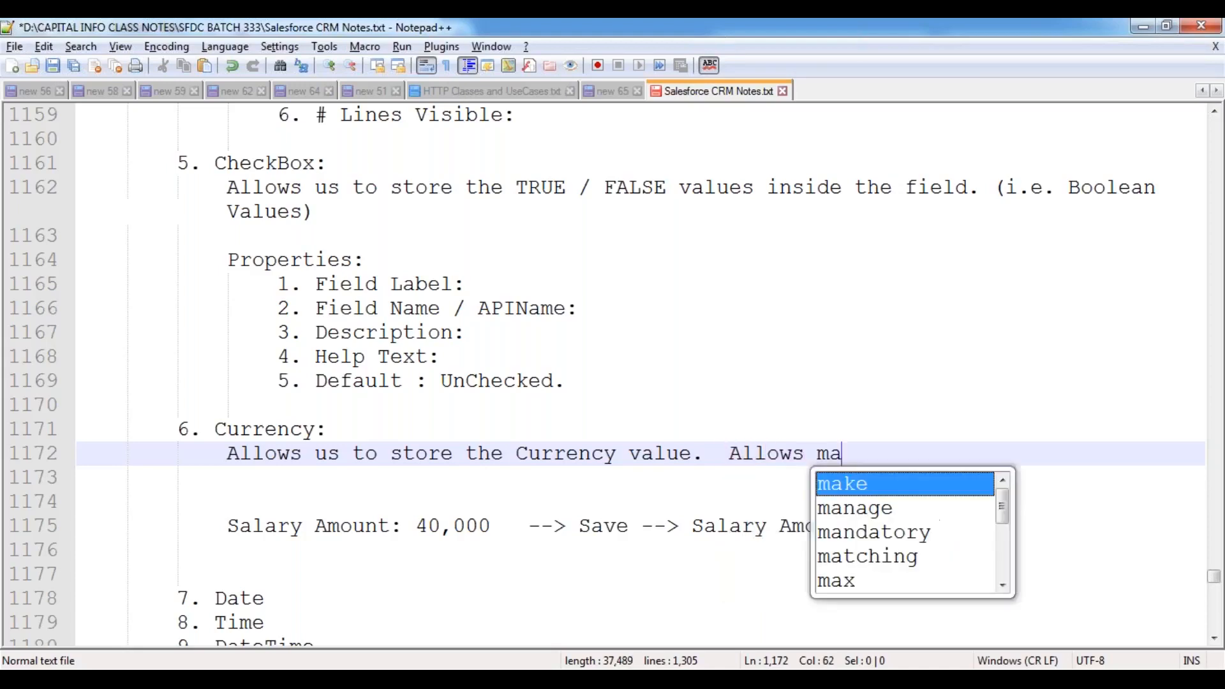
{"action": "type", "text": "x. of an 1"}
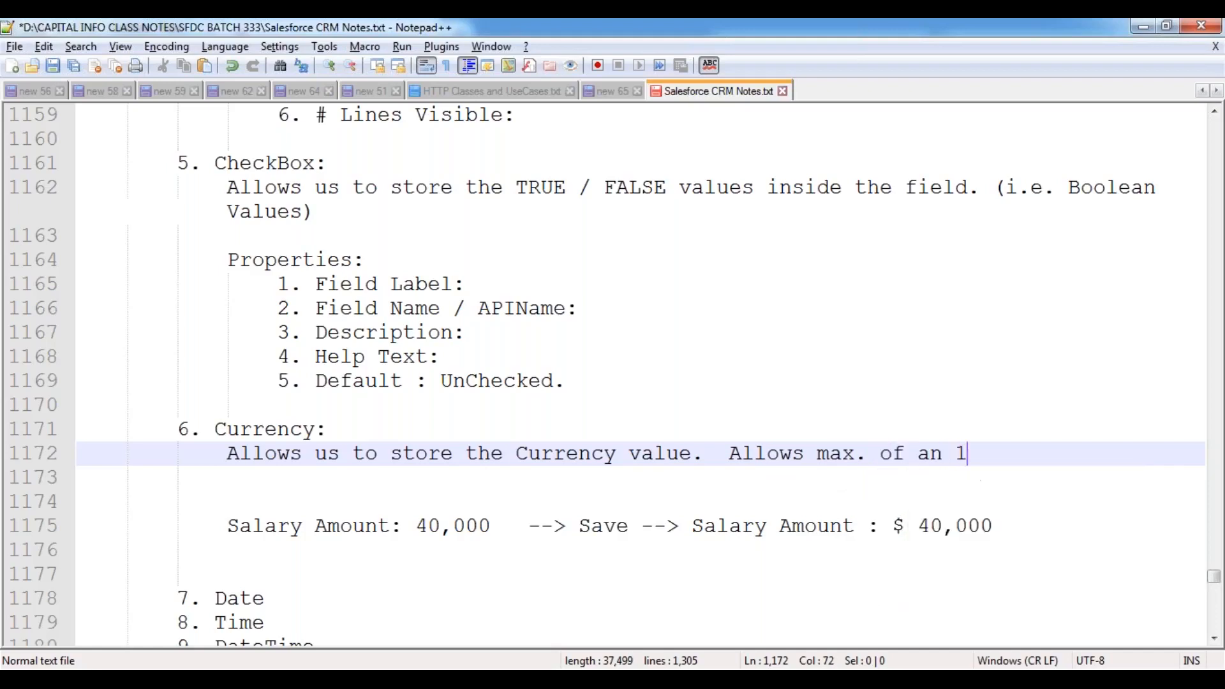
{"action": "type", "text": "8-Digit n"}
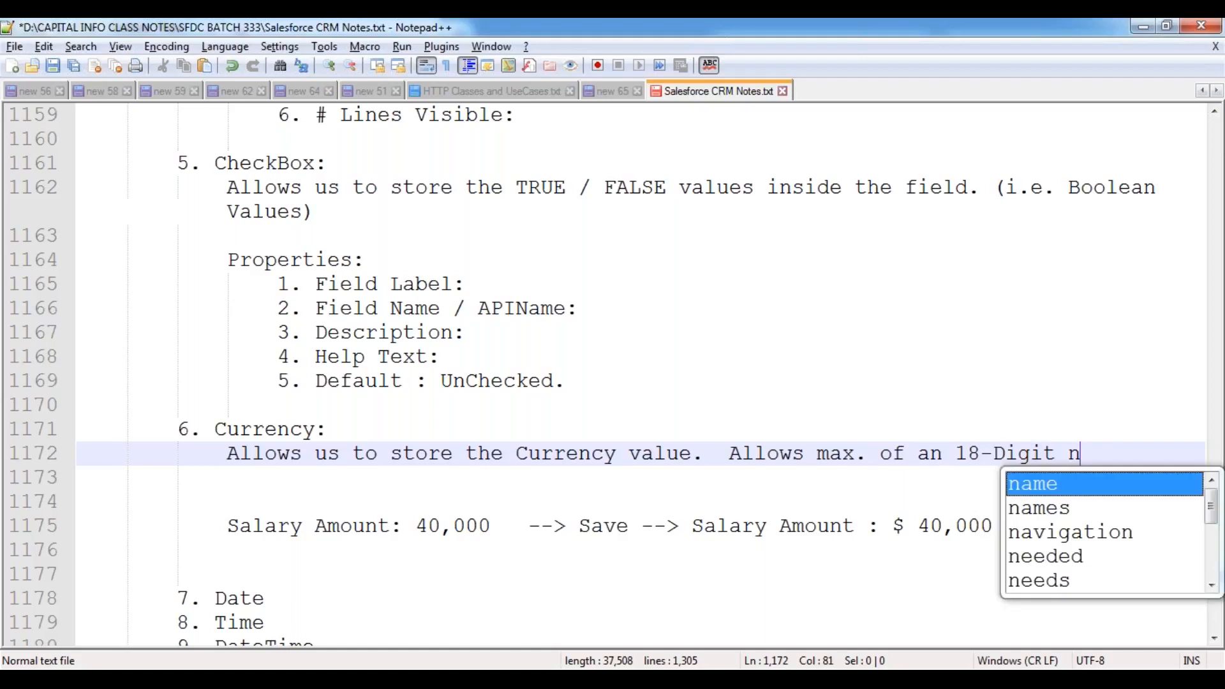
{"action": "type", "text": "umber incl"}
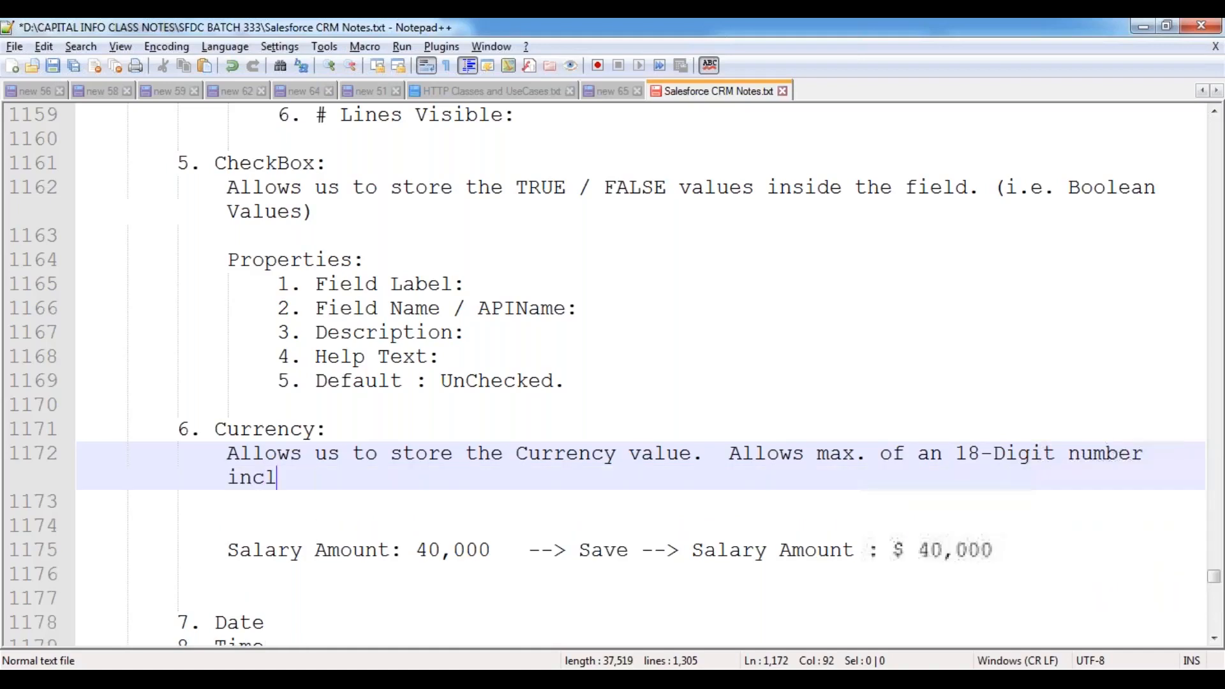
{"action": "type", "text": "uding Decima"}
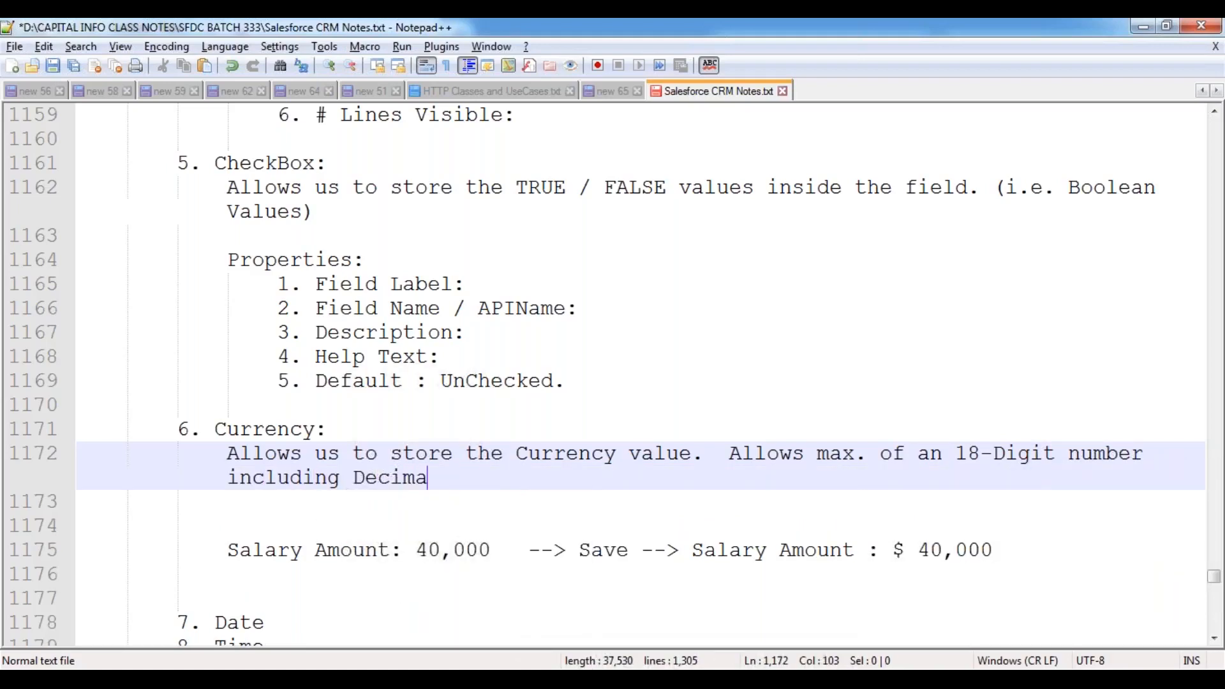
{"action": "type", "text": "l points."}
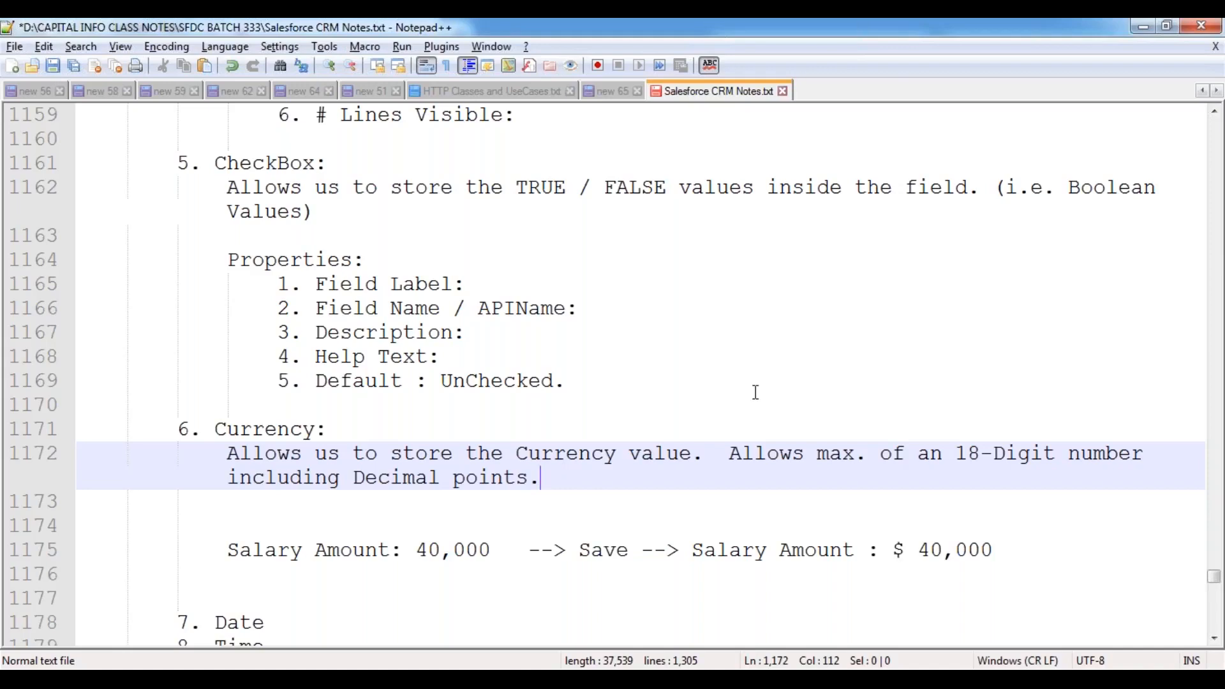
- Add a "Properties:" heading below the salary example, followed by a new line indented one level deeper
{"action": "scroll", "coordinate": [878, 454], "scroll_direction": "down", "scroll_amount": 3}
{"action": "left_click", "coordinate": [1007, 331]}
{"action": "key", "text": "Return"}
{"action": "key", "text": "Return"}
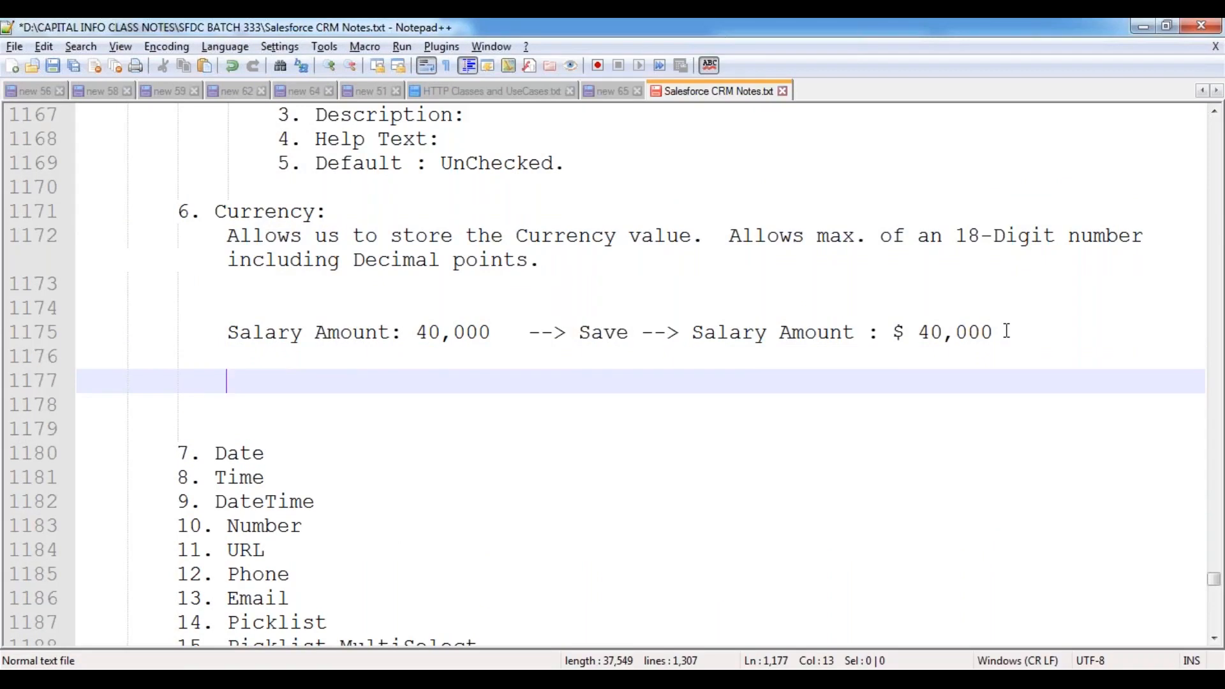
{"action": "type", "text": "Prop"}
{"action": "key", "text": "BackSpace"}
{"action": "type", "text": "oper"}
{"action": "key", "text": "Return"}
{"action": "type", "text": ":"}
{"action": "key", "text": "Return"}
{"action": "key", "text": "Tab"}
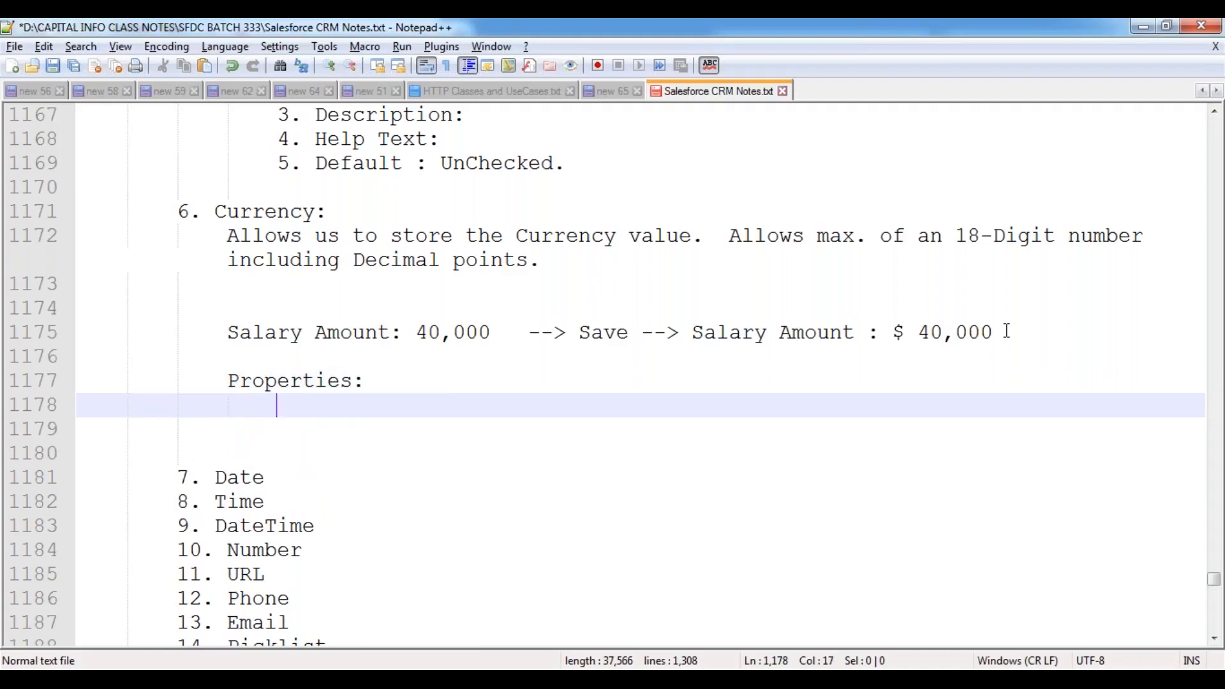
- List Currency properties 1 to 5: "Field Label:", "Field Name / APIName:", "Description:", "Help Text:" and "Required CheckBox:"
{"action": "type", "text": "1. Field Label: \t\t\t\t2. Field Name / APIName: \t\t\t\t3. Description: \t\t\t\t4. Help Text:"}
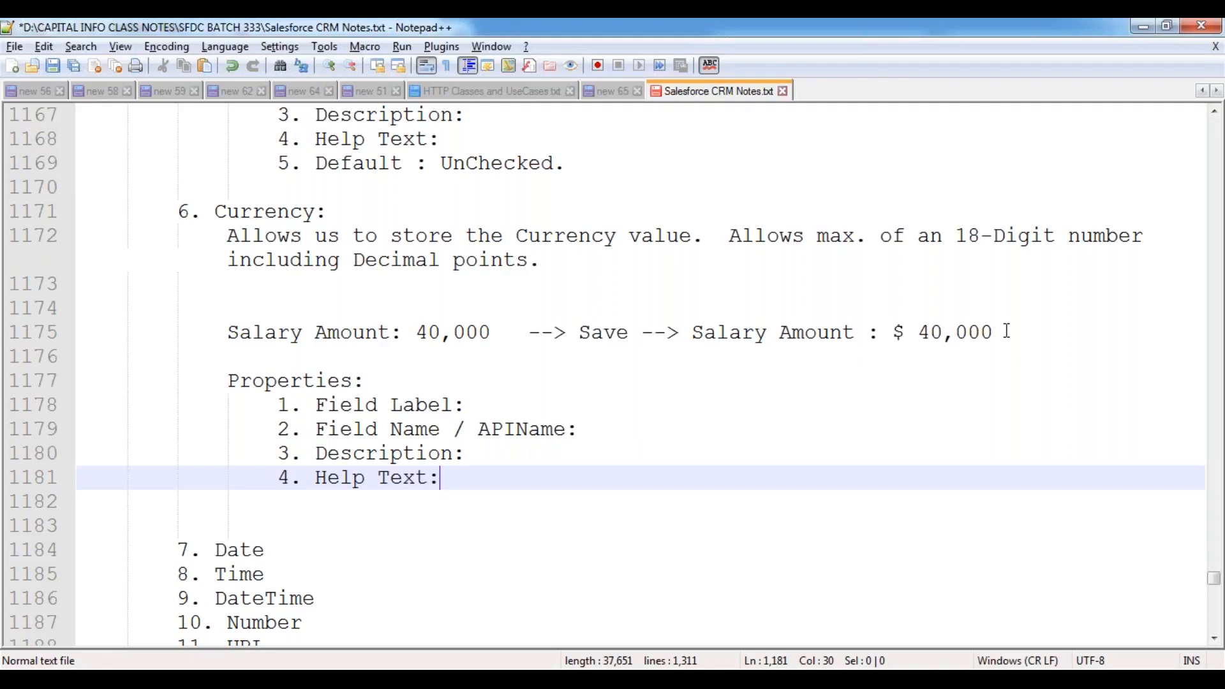
{"action": "key", "text": "Return"}
{"action": "type", "text": "5. Re"}
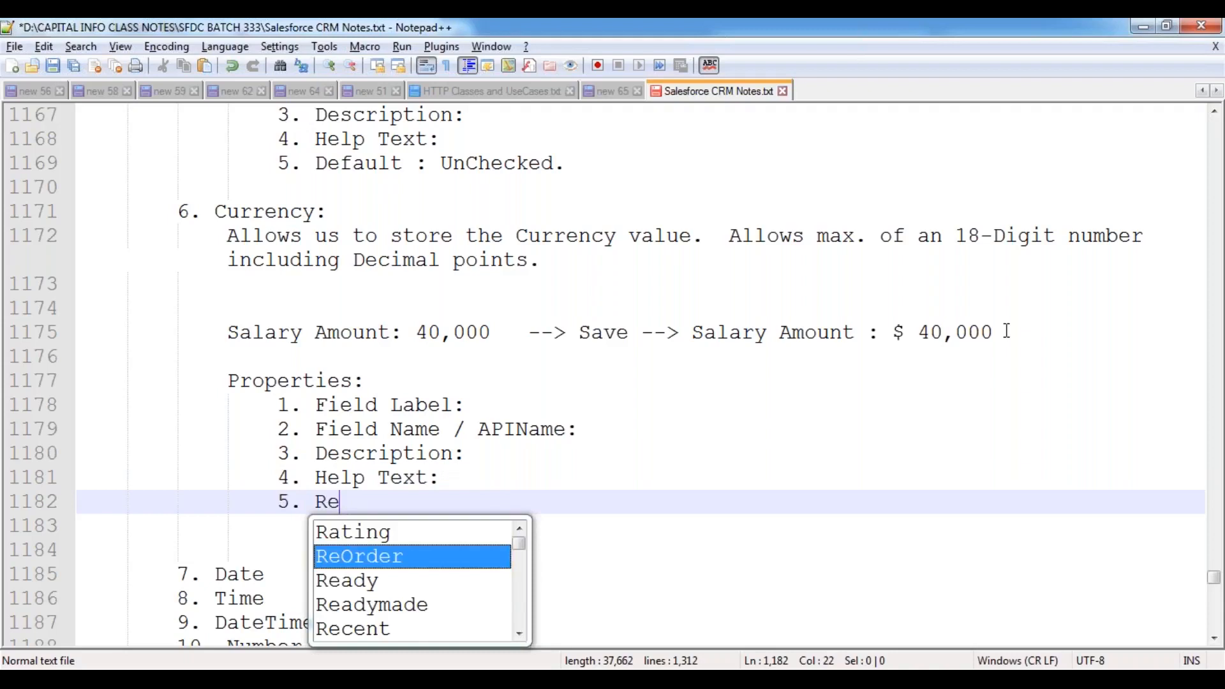
{"action": "type", "text": "quired CheckBox:"}
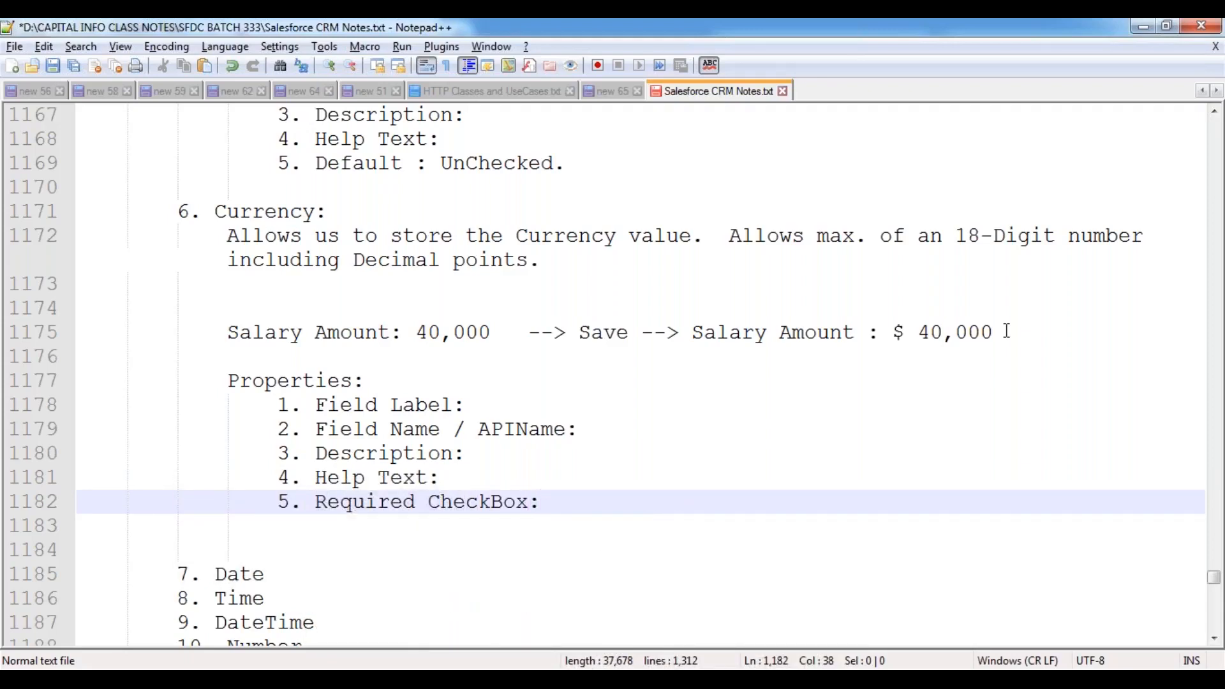
- Add the sixth Currency property as "6. Length : # of Digits to be allowed."
{"action": "key", "text": "Return"}
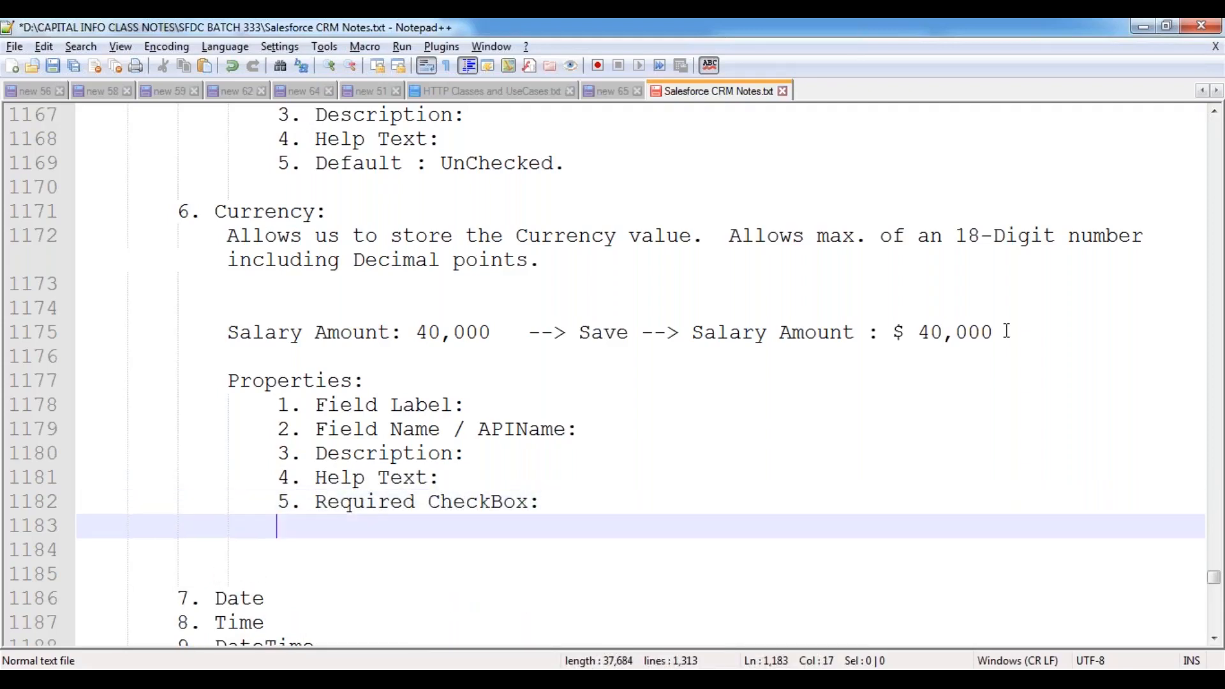
{"action": "type", "text": "6."}
{"action": "type", "text": "Length"}
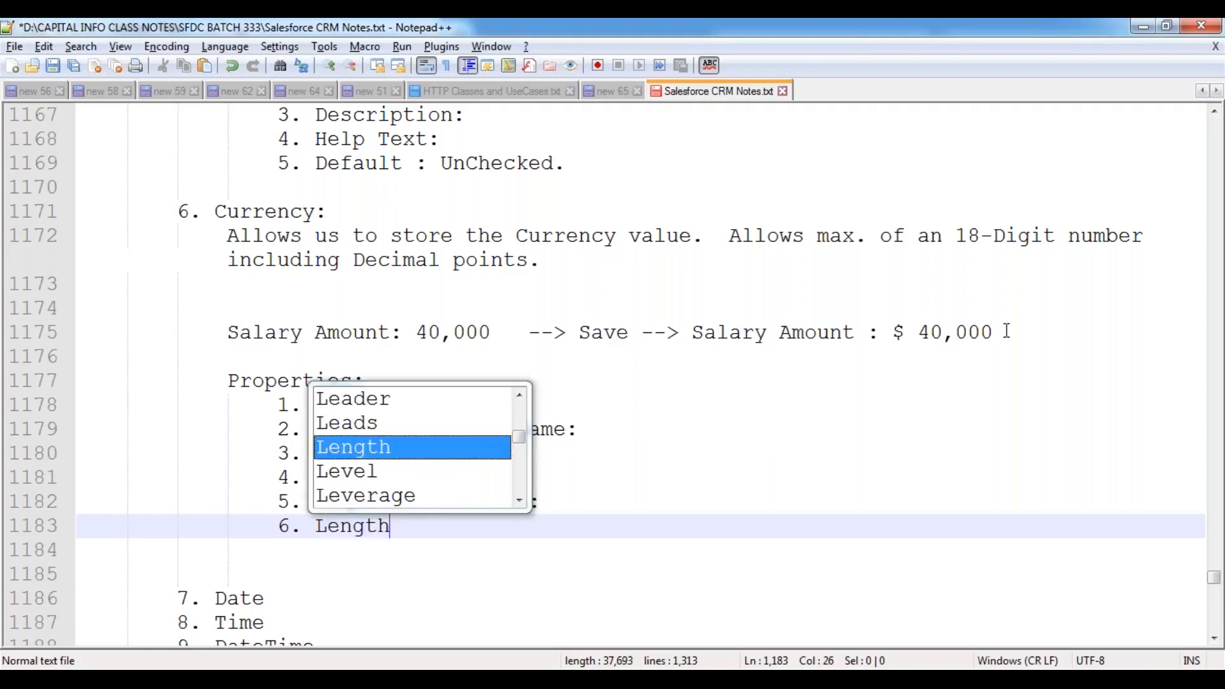
{"action": "type", "text": " :"}
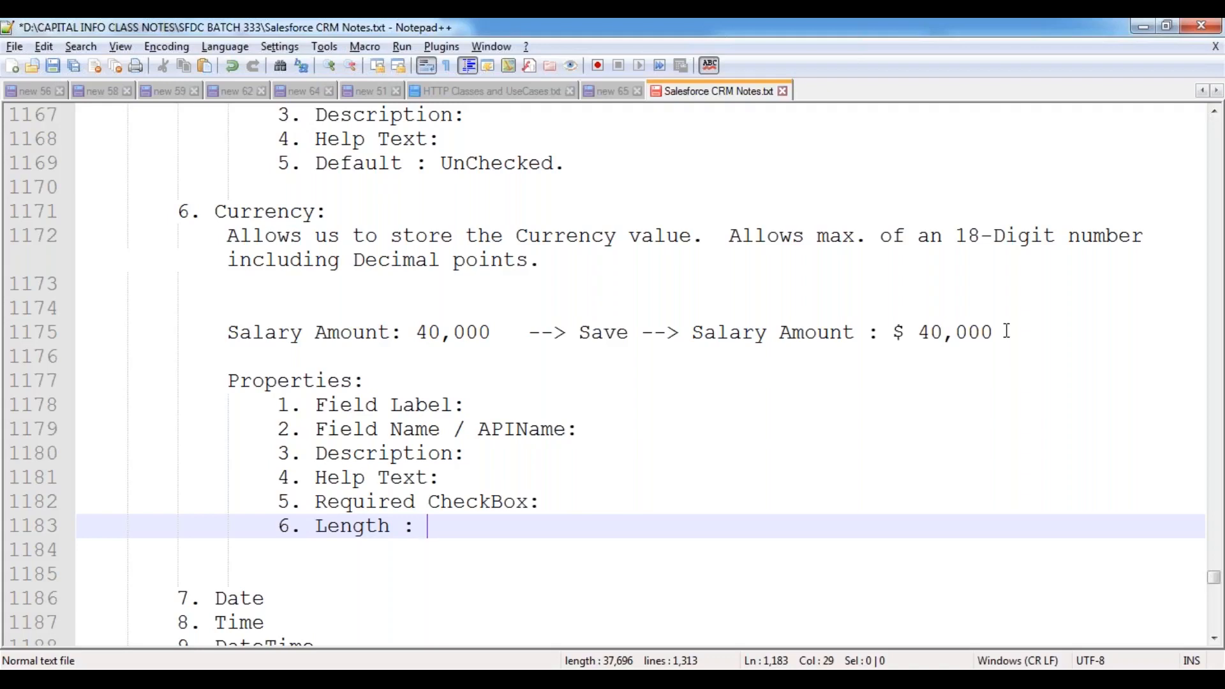
{"action": "type", "text": "# of D"}
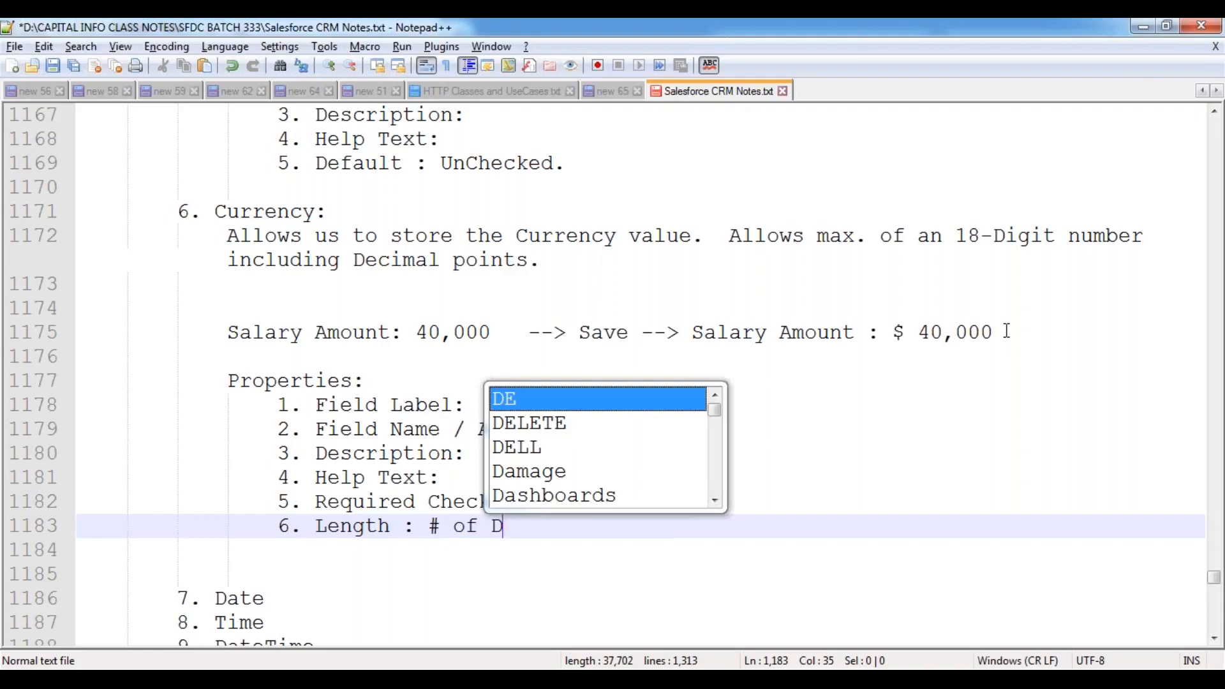
{"action": "type", "text": "igits to the"}
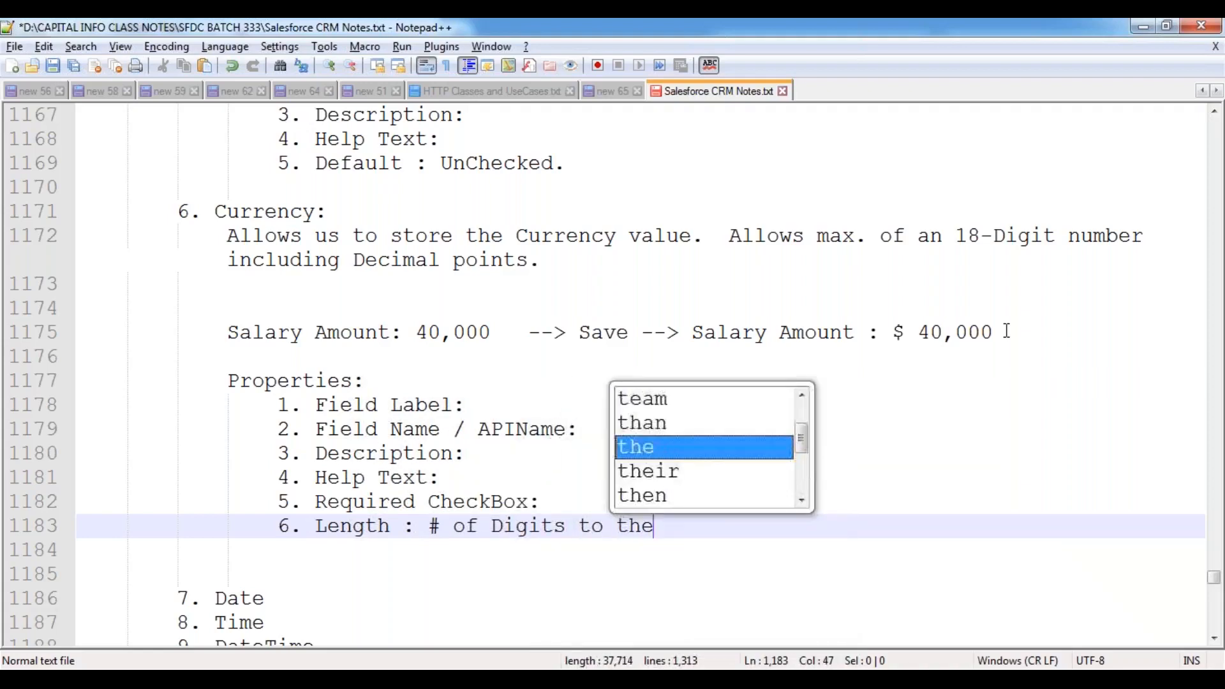
{"action": "key", "text": "BackSpace"}
{"action": "key", "text": "BackSpace"}
{"action": "key", "text": "BackSpace"}
{"action": "key", "text": "BackSpace"}
{"action": "type", "text": "be "}
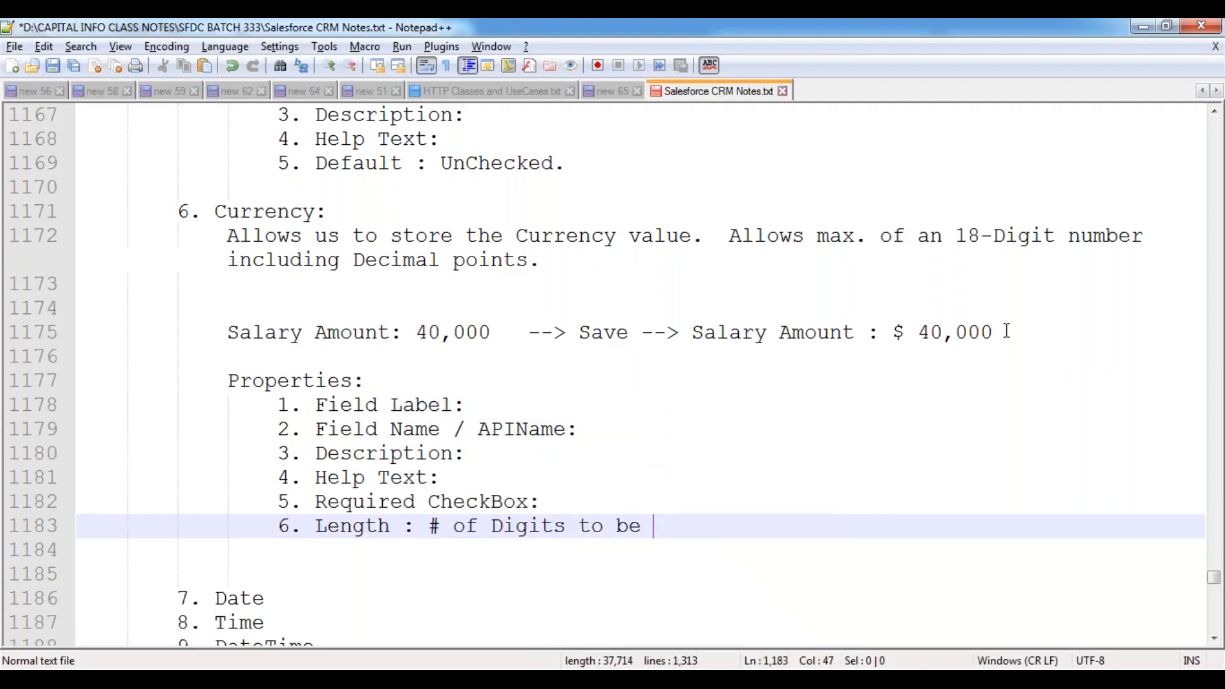
{"action": "type", "text": "allowed."}
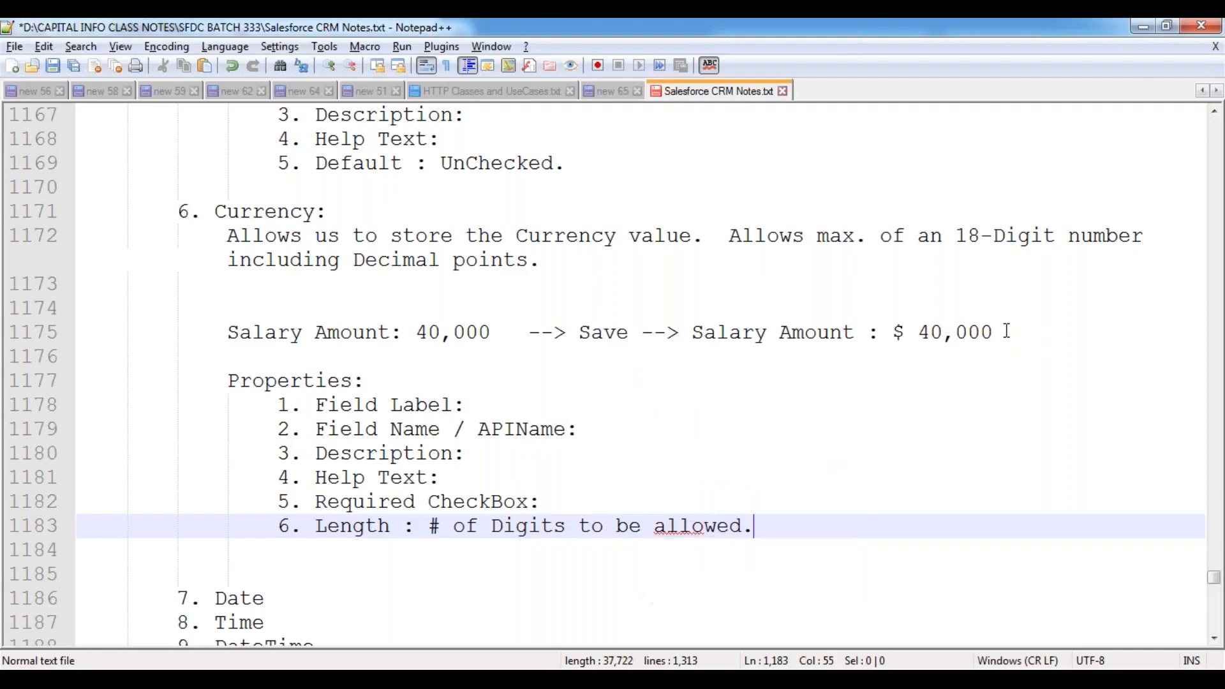
- Add the Currency properties "7. # of Decimal Digits:" and "8. External ID CheckBox:" below the Length property
{"action": "key", "text": "Return"}
{"action": "type", "text": "7"}
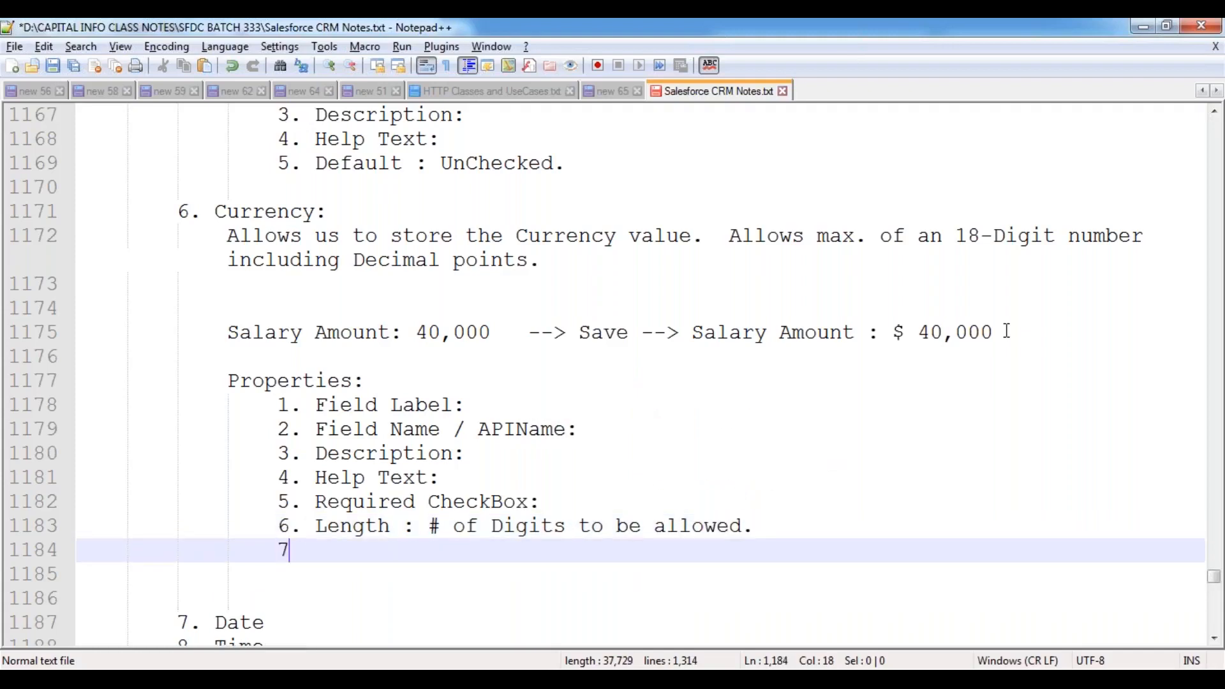
{"action": "type", "text": ". # of Decimal D"}
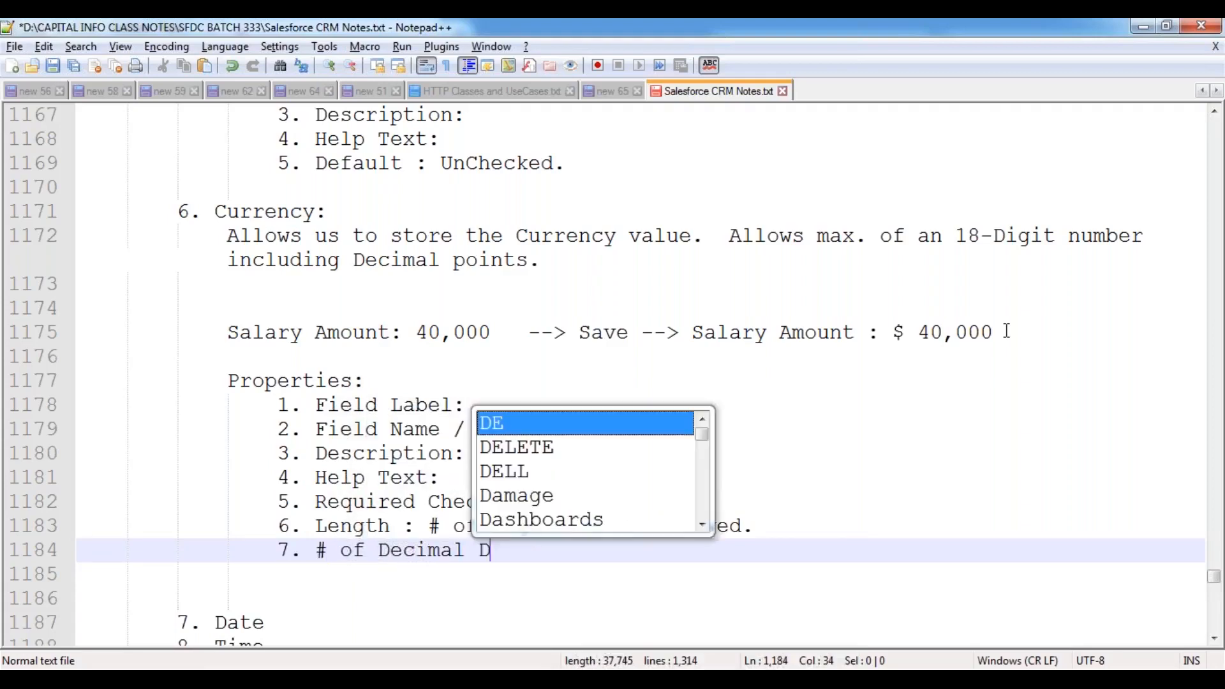
{"action": "type", "text": "igits:"}
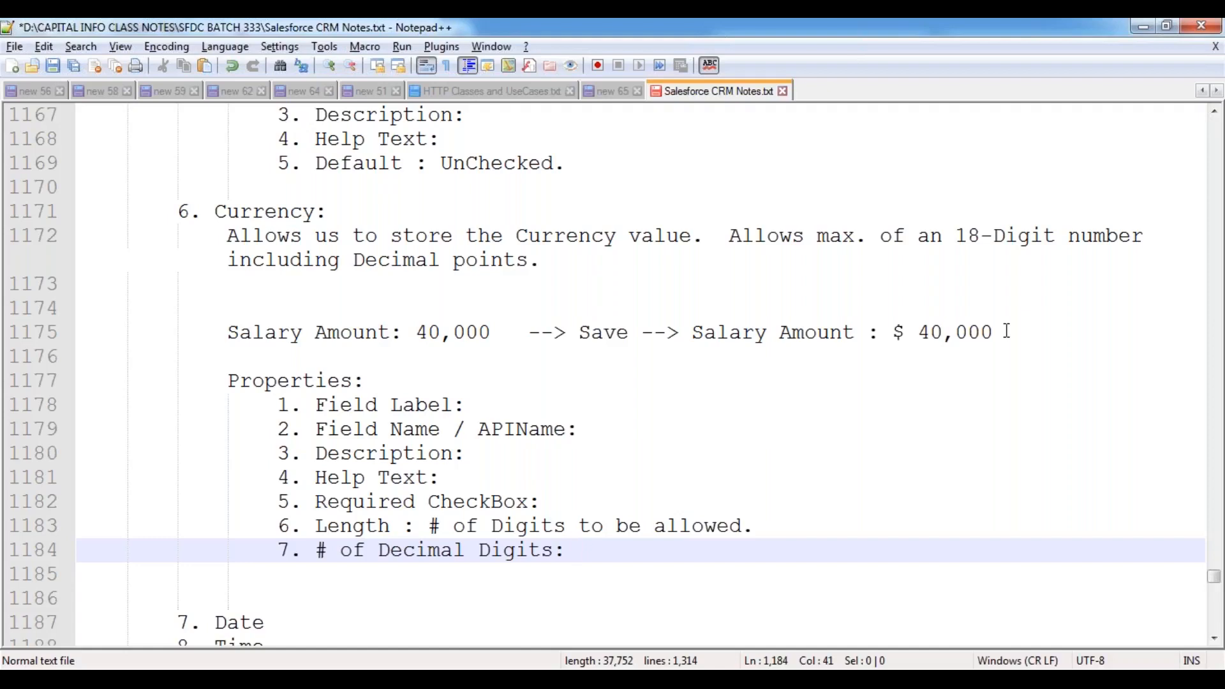
{"action": "key", "text": "Return"}
{"action": "type", "text": "8. External ID C"}
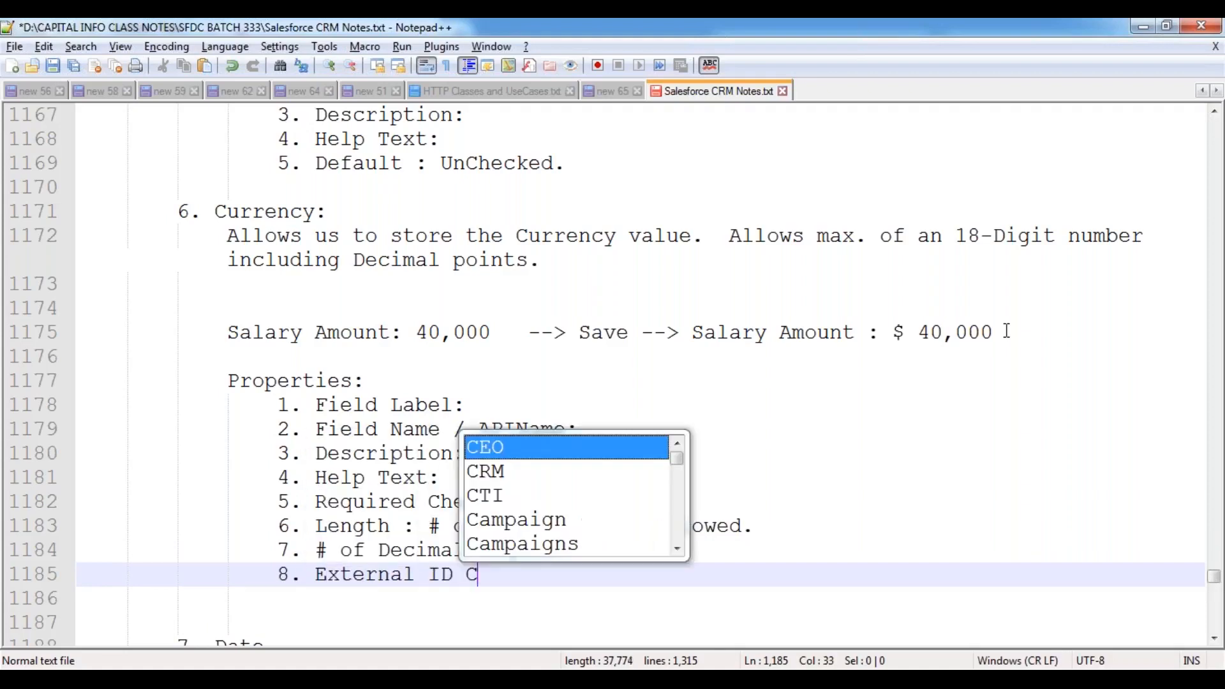
{"action": "type", "text": "heckBox:"}
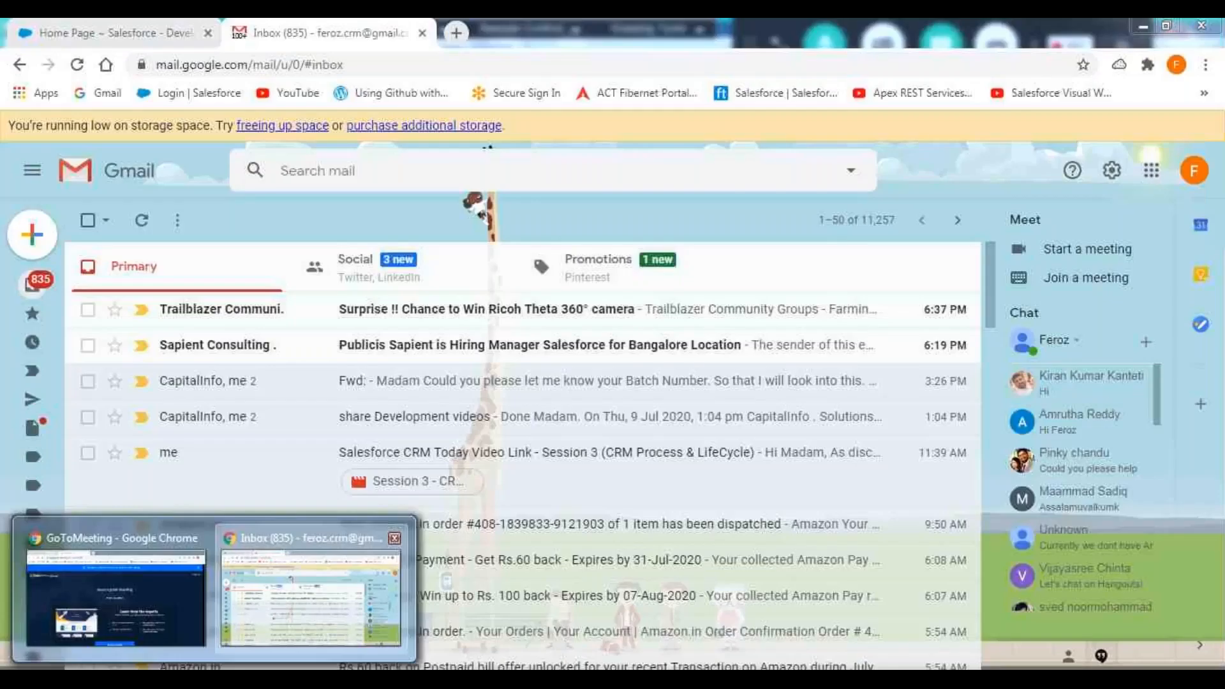
- Switch to Salesforce in Chrome, change to the Talent Acquisition Process app and open the Accounts home page
{"action": "left_click", "coordinate": [307, 532]}
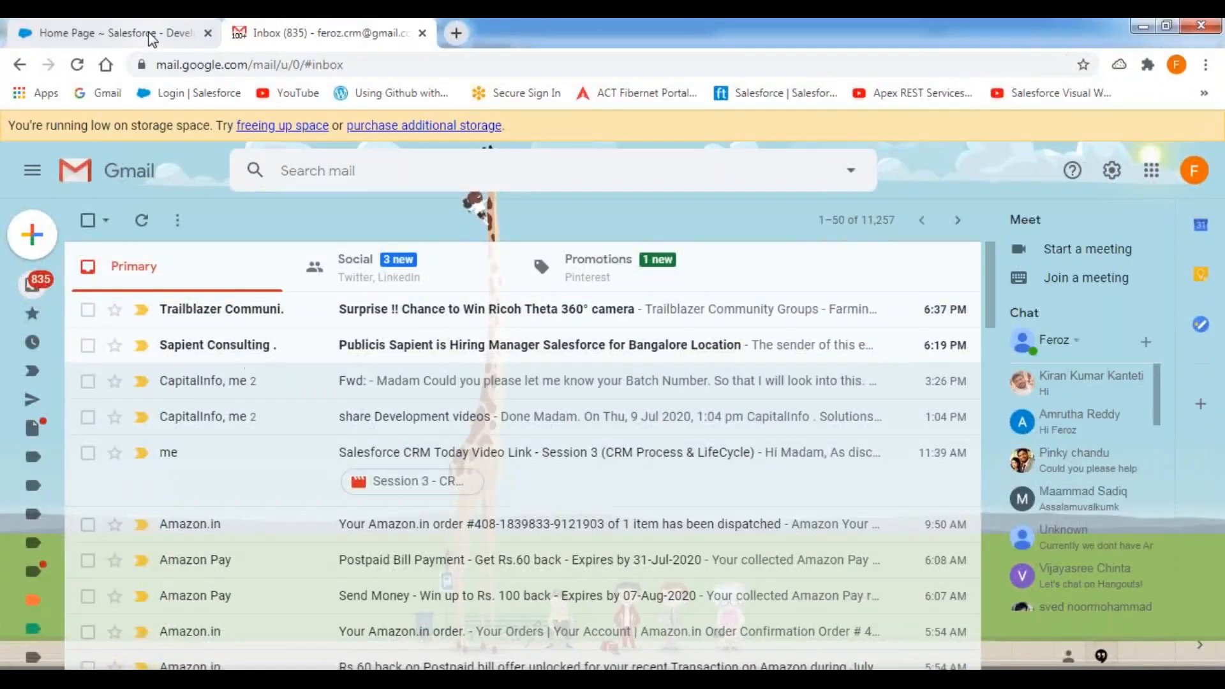
{"action": "left_click", "coordinate": [115, 32]}
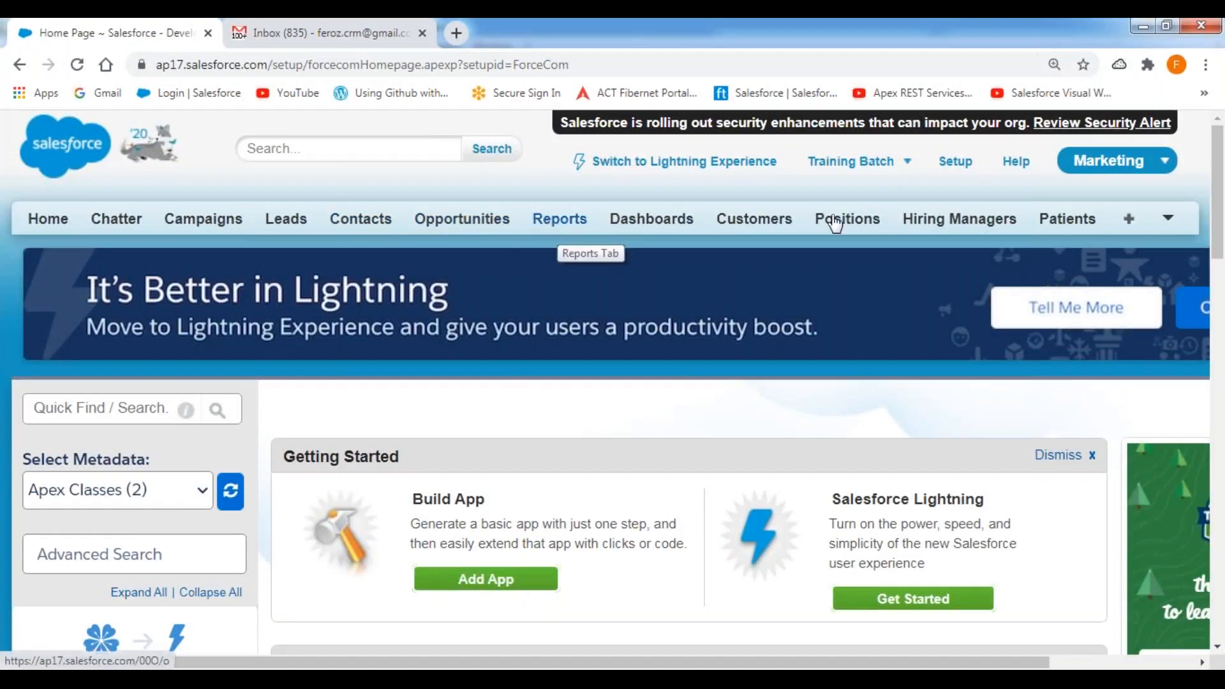
{"action": "left_click", "coordinate": [1110, 171]}
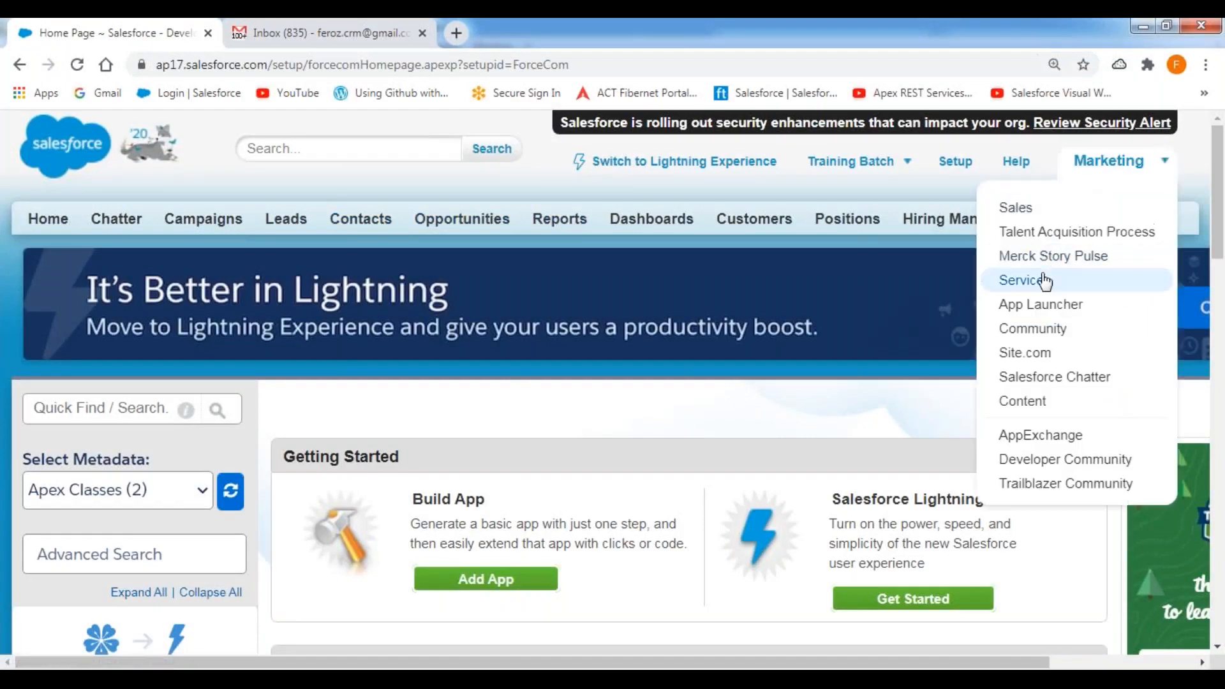
{"action": "left_click", "coordinate": [1024, 233]}
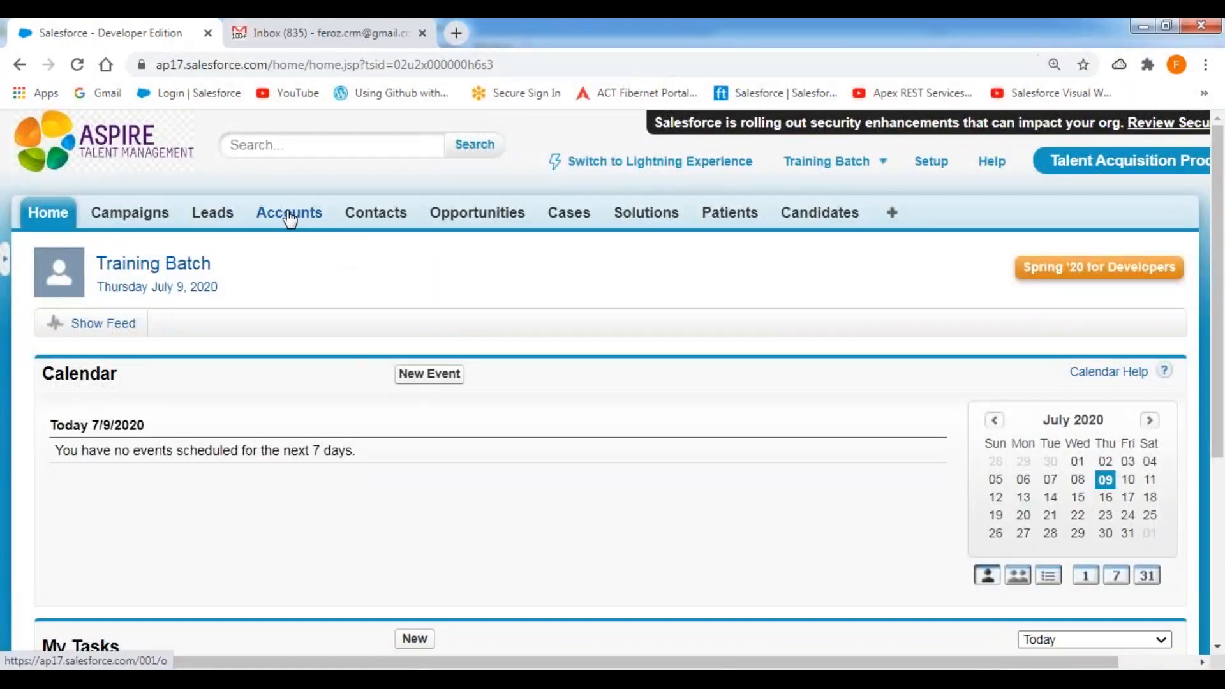
{"action": "left_click", "coordinate": [289, 215]}
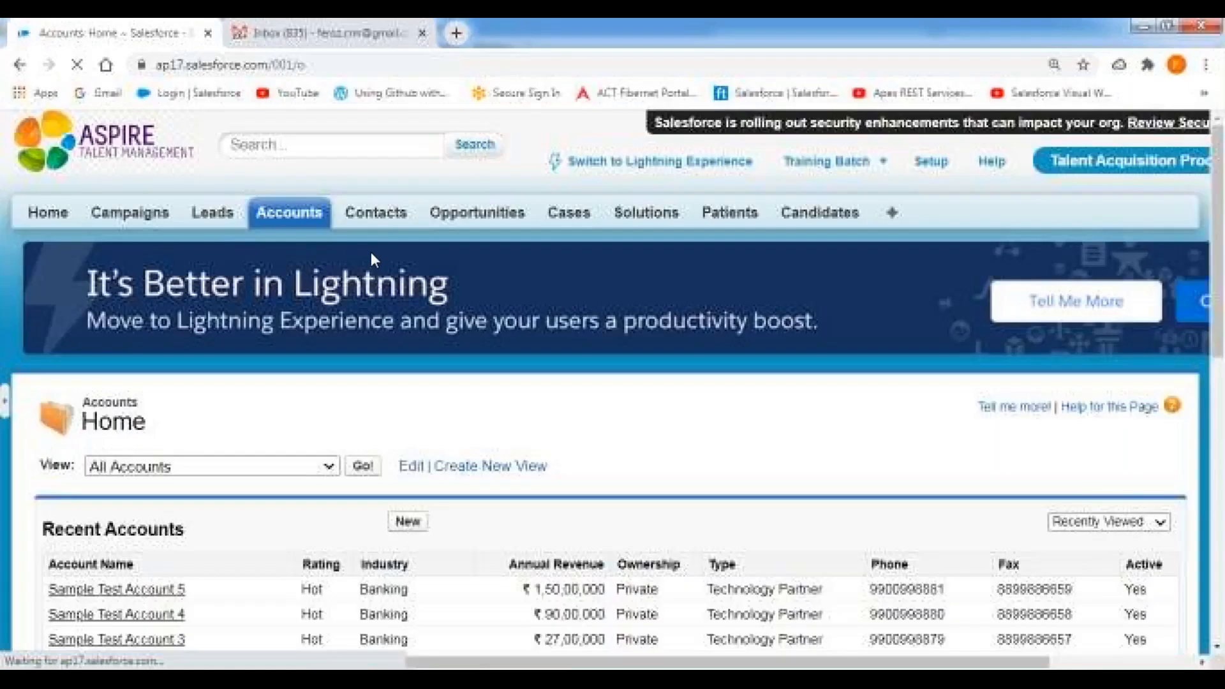
{"action": "scroll", "coordinate": [576, 408], "scroll_direction": "down", "scroll_amount": 4}
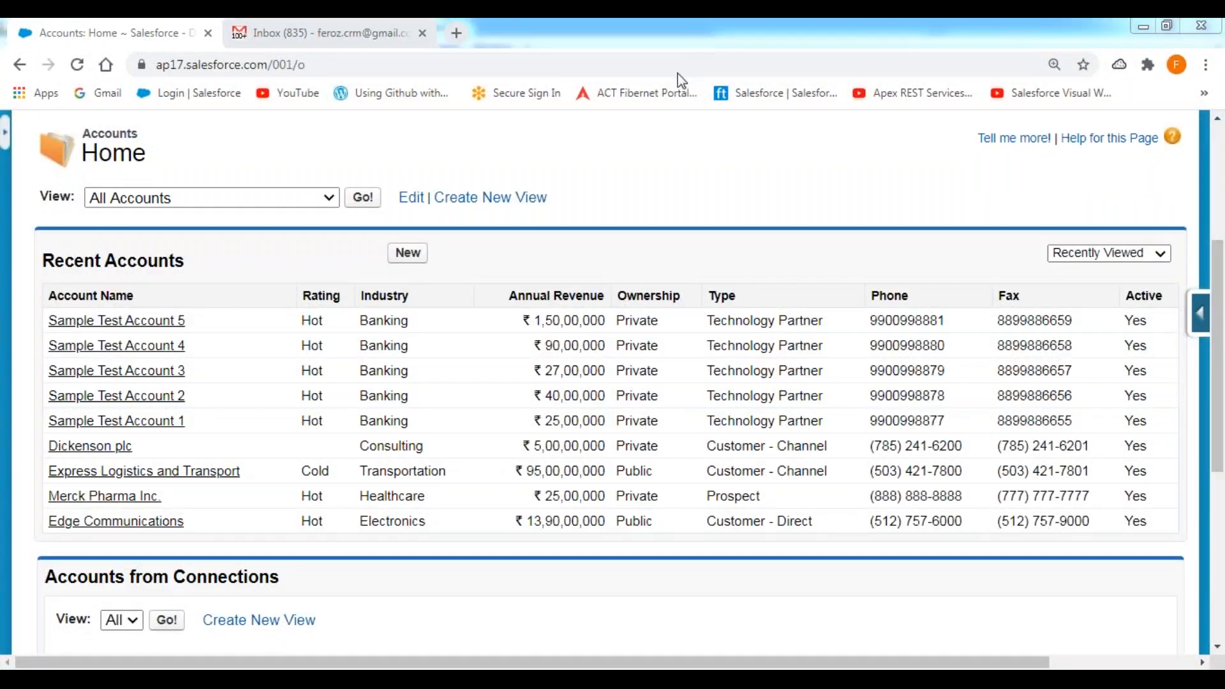
- Outline the Annual Revenue column of Recent Accounts in red and underline its first six amounts
{"action": "mouse_move", "coordinate": [492, 283]}
{"action": "left_mouse_down"}
{"action": "mouse_move", "coordinate": [492, 510]}
{"action": "mouse_move", "coordinate": [610, 548]}
{"action": "mouse_move", "coordinate": [618, 278]}
{"action": "mouse_move", "coordinate": [493, 280]}
{"action": "left_mouse_up"}
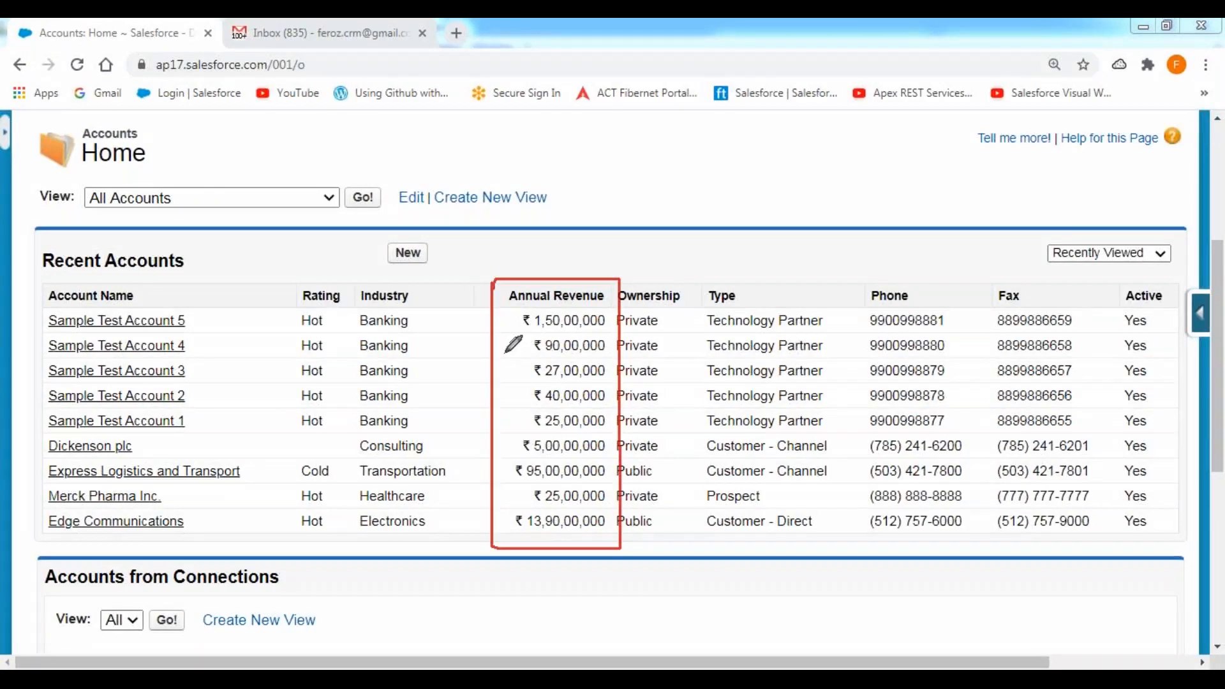
{"action": "left_click", "coordinate": [525, 329]}
{"action": "left_click_drag", "start_coordinate": [525, 330], "coordinate": [614, 330]}
{"action": "left_click_drag", "start_coordinate": [528, 358], "coordinate": [613, 359]}
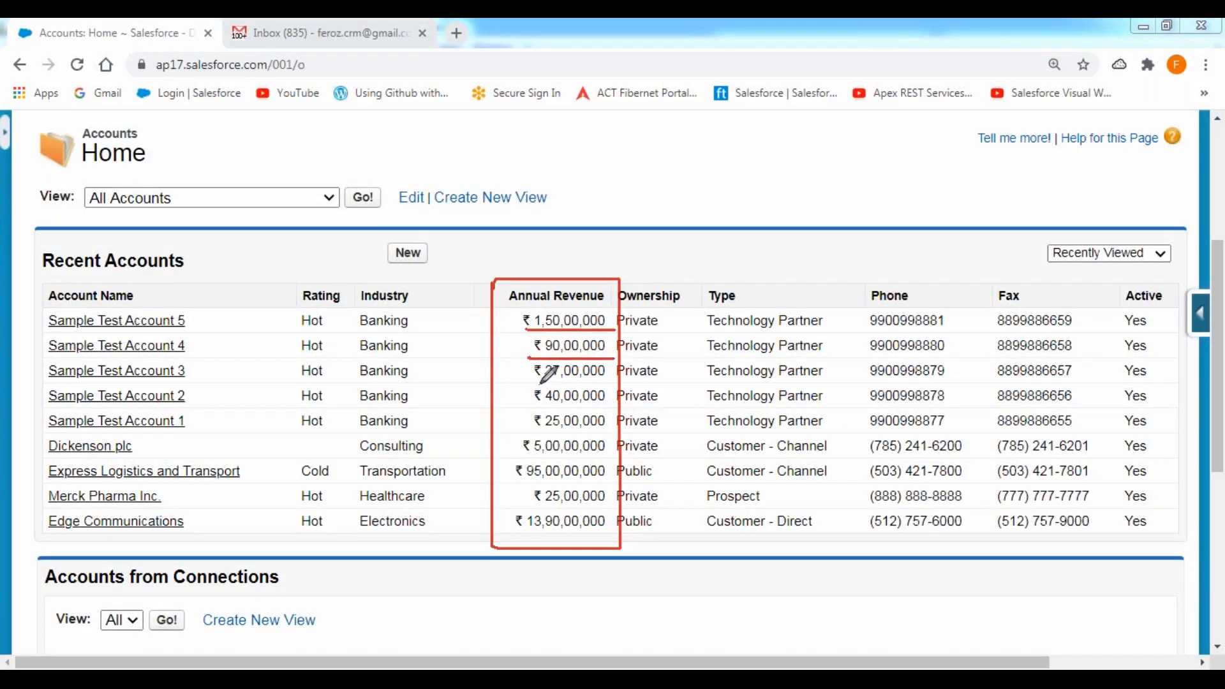
{"action": "left_click_drag", "start_coordinate": [522, 382], "coordinate": [624, 383]}
{"action": "left_click_drag", "start_coordinate": [521, 408], "coordinate": [630, 410]}
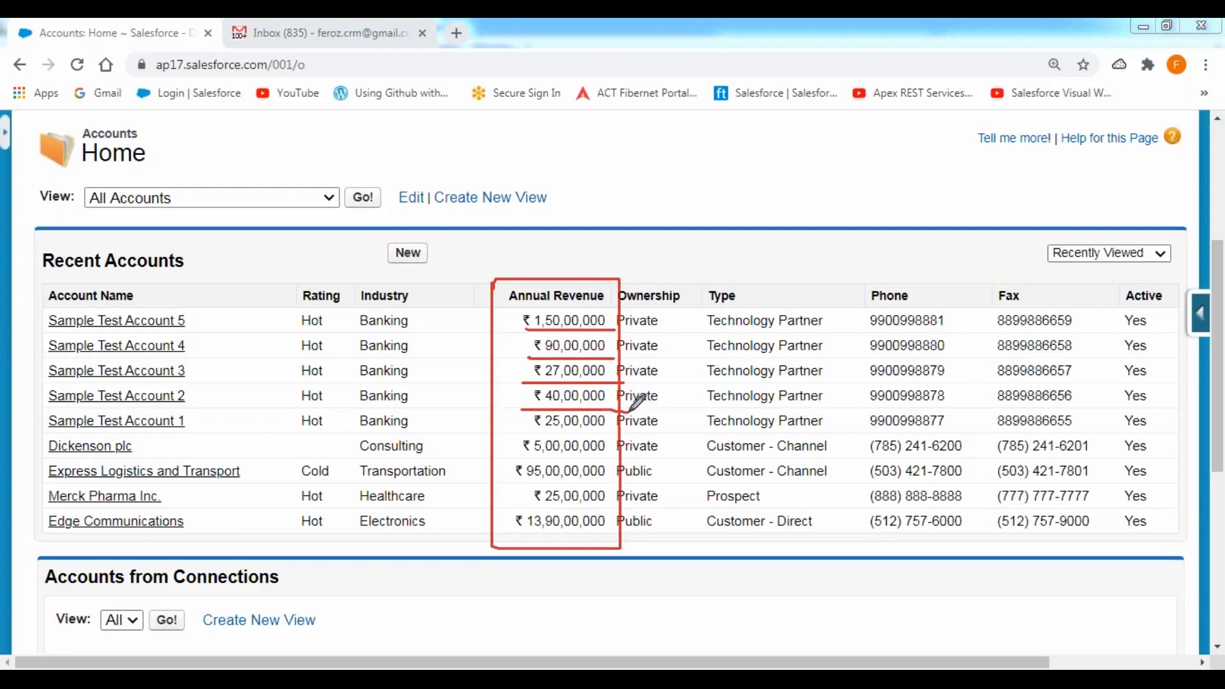
{"action": "left_click_drag", "start_coordinate": [522, 434], "coordinate": [629, 435]}
{"action": "left_click_drag", "start_coordinate": [514, 458], "coordinate": [605, 457]}
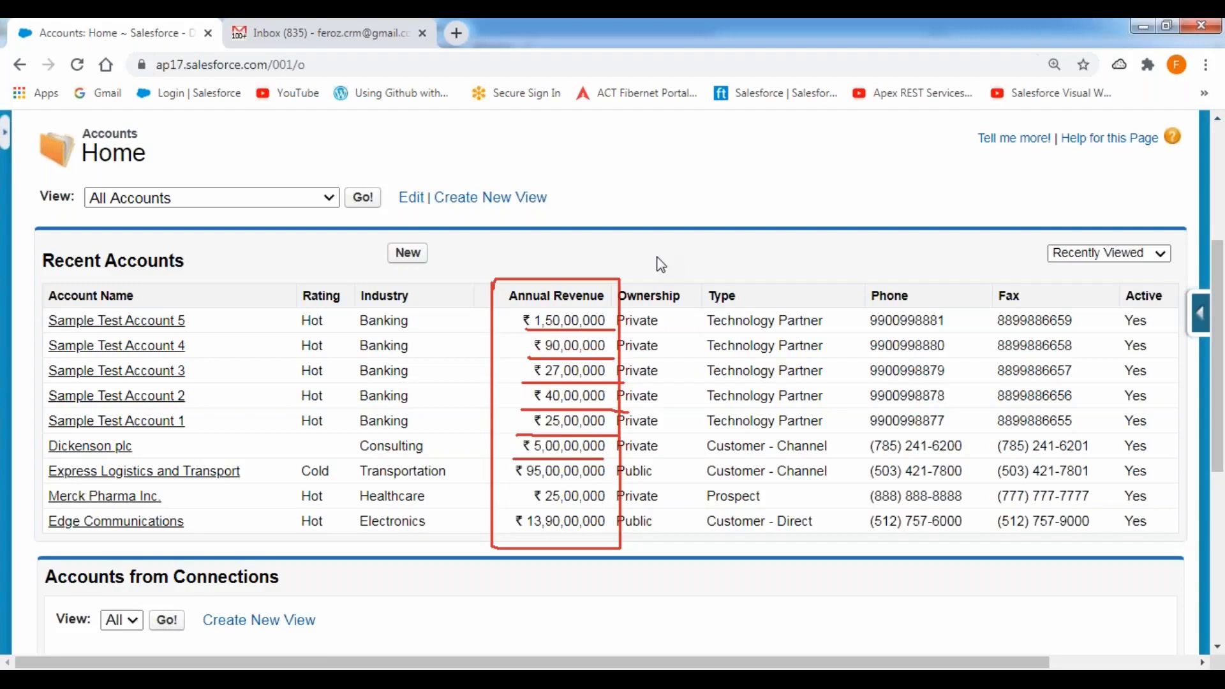
- Log out of Salesforce, log in with the third saved username and the account password, and skip the mobile phone registration
{"action": "scroll", "coordinate": [661, 265], "scroll_direction": "up", "scroll_amount": 4}
{"action": "left_click", "coordinate": [829, 161]}
{"action": "left_click", "coordinate": [731, 307]}
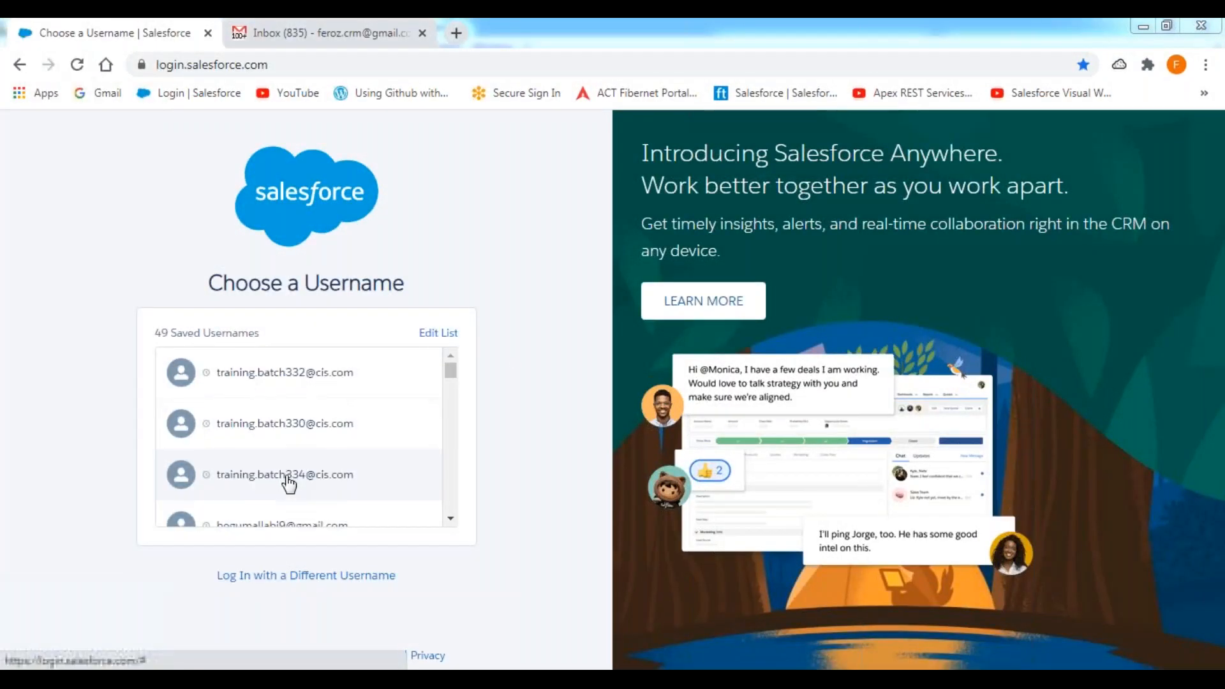
{"action": "left_click", "coordinate": [288, 484]}
{"action": "type", "text": "••••••••••"}
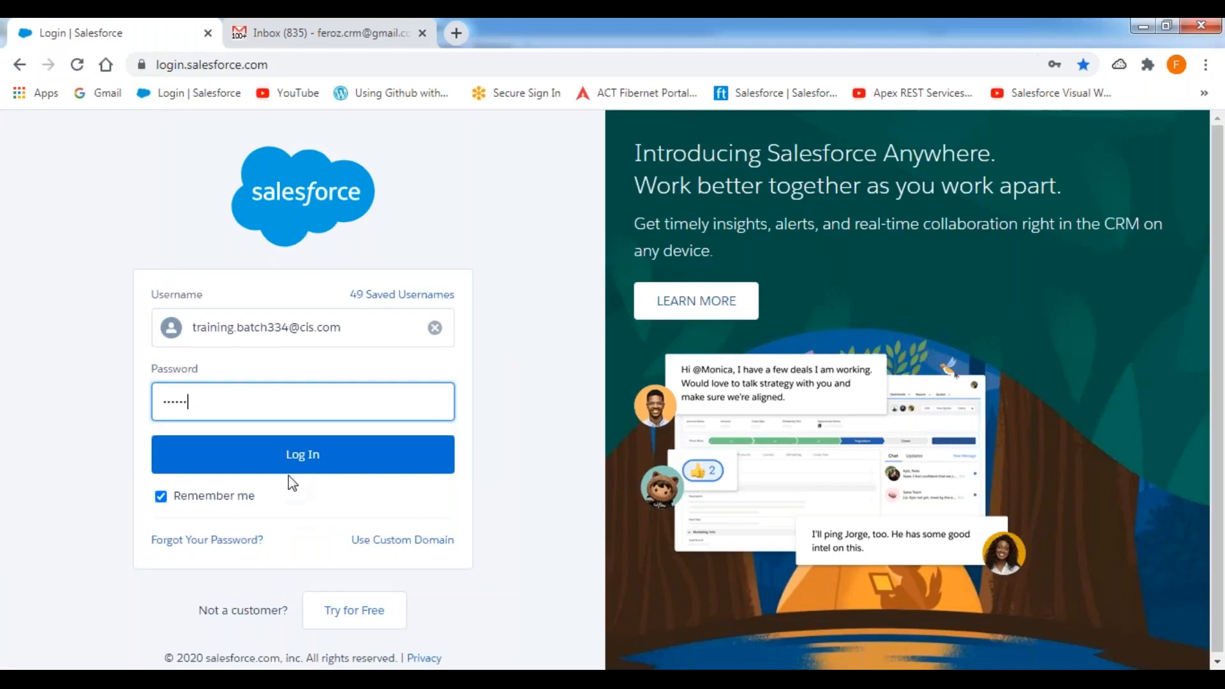
{"action": "key", "text": "Return"}
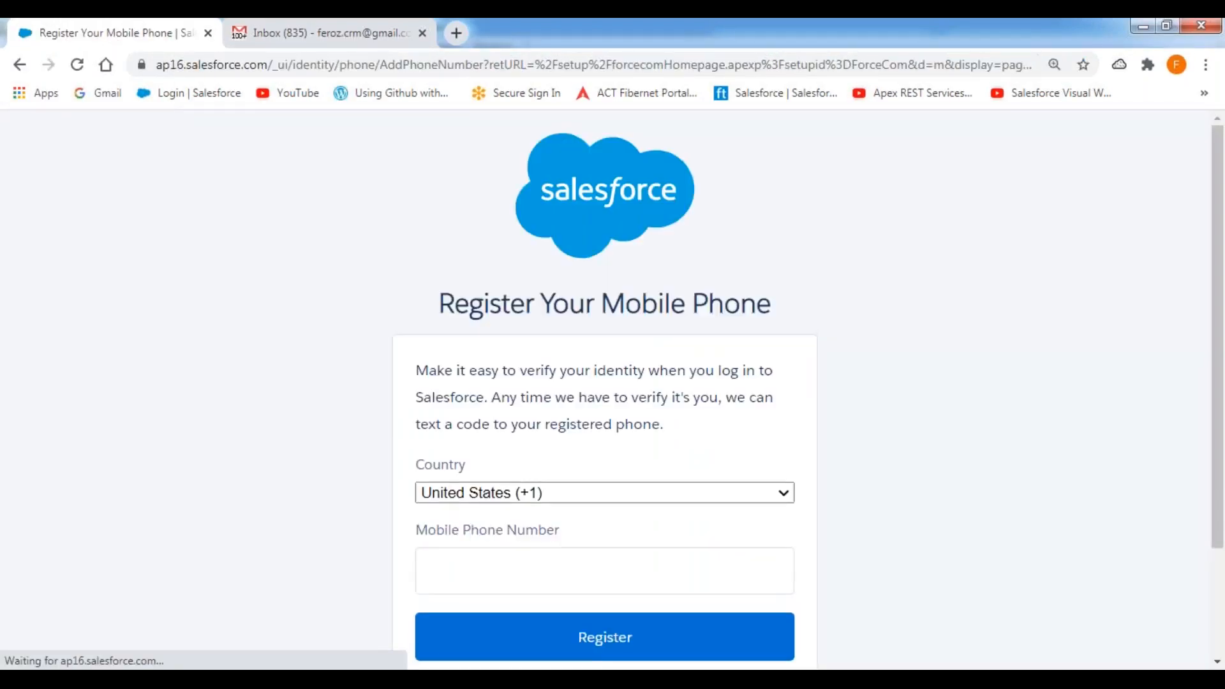
{"action": "scroll", "coordinate": [564, 455], "scroll_direction": "down", "scroll_amount": 3}
{"action": "left_click", "coordinate": [472, 551]}
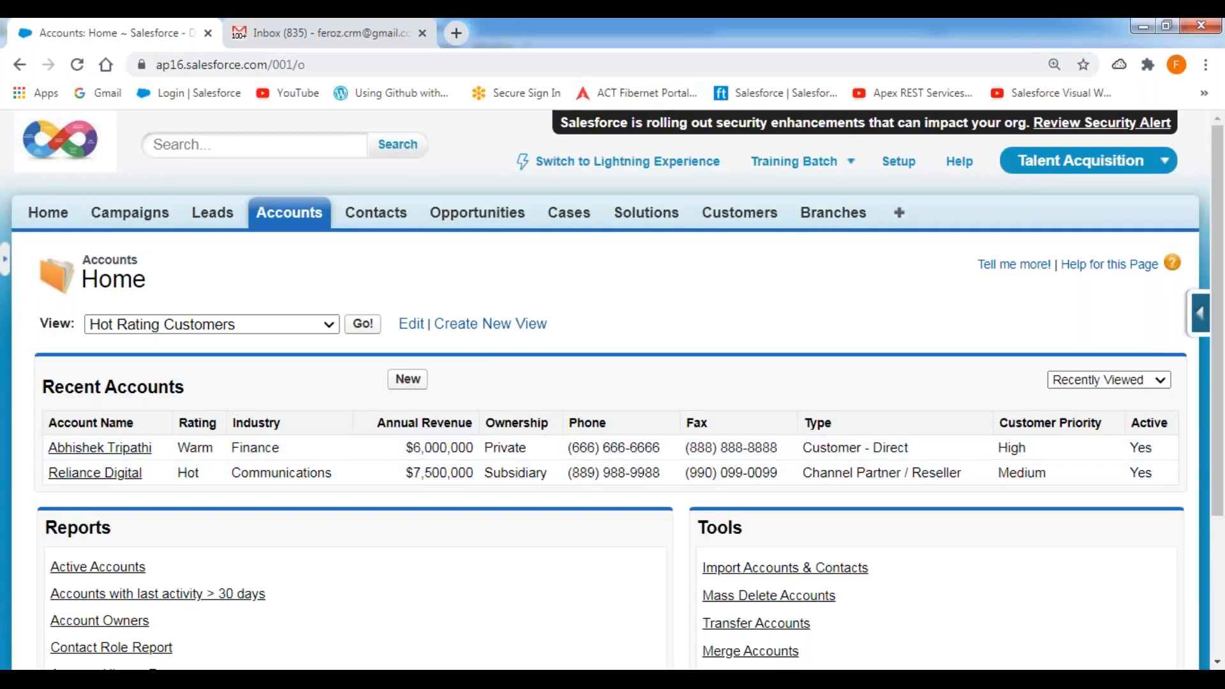
- Circle both Annual Revenue amounts on the Accounts home page in red and highlight the first account's amount
{"action": "left_click", "coordinate": [695, 27]}
{"action": "left_click", "coordinate": [672, 69]}
{"action": "mouse_move", "coordinate": [416, 440]}
{"action": "left_mouse_down"}
{"action": "mouse_move", "coordinate": [399, 440]}
{"action": "mouse_move", "coordinate": [418, 484]}
{"action": "mouse_move", "coordinate": [476, 475]}
{"action": "mouse_move", "coordinate": [465, 439]}
{"action": "left_mouse_up"}
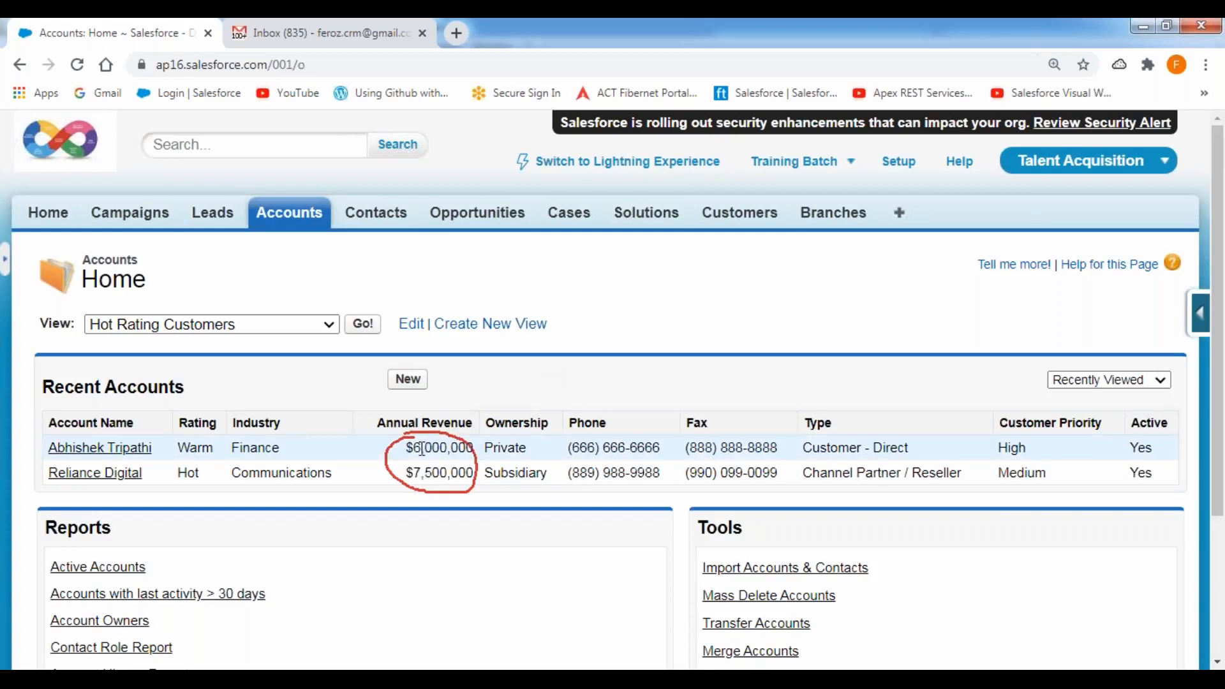
{"action": "left_click_drag", "start_coordinate": [406, 446], "coordinate": [475, 447]}
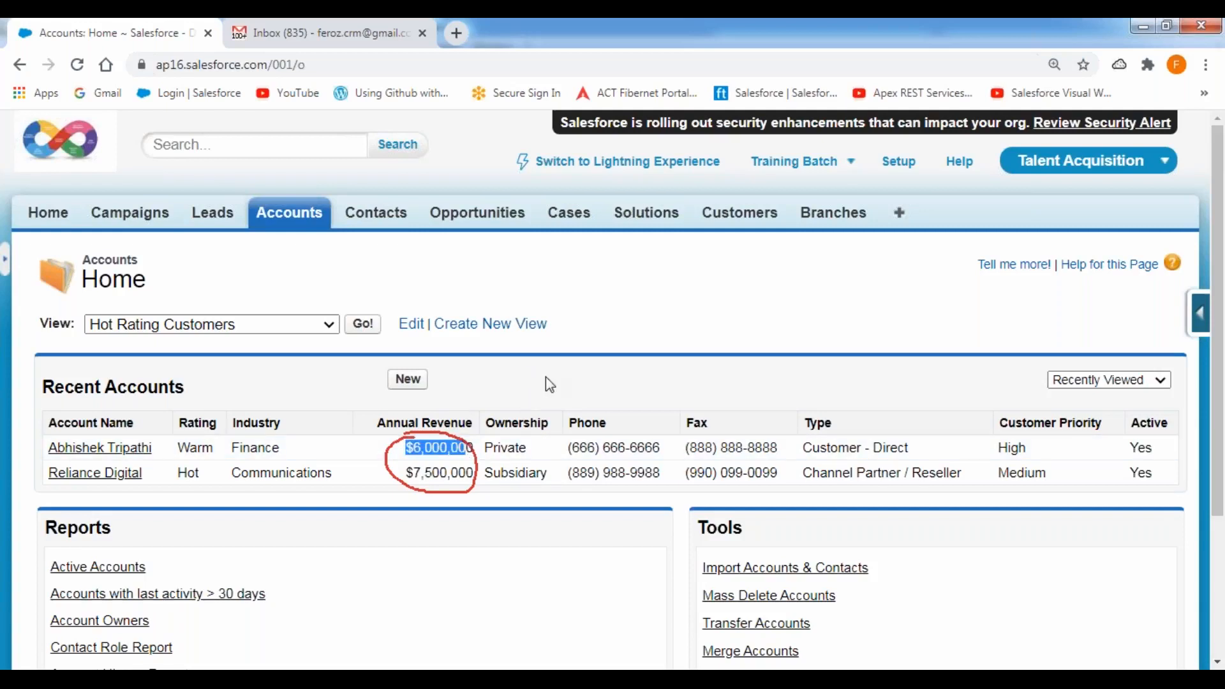
{"action": "left_click", "coordinate": [547, 382]}
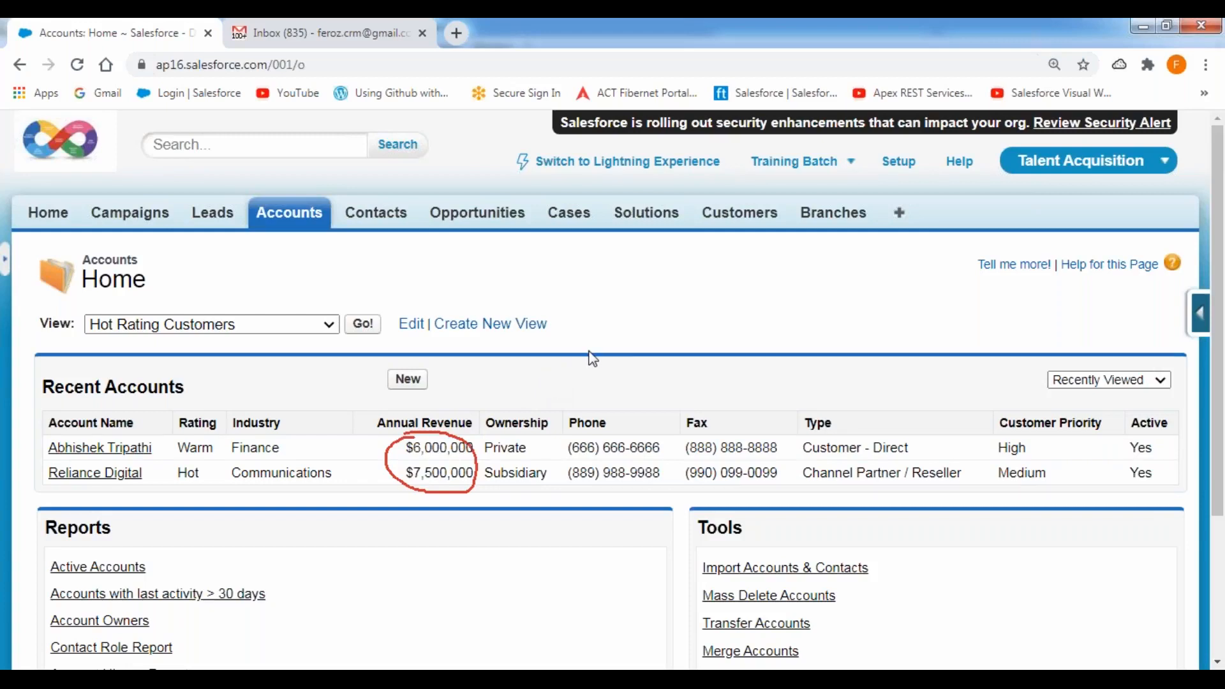
- Open Setup, outline the Administer and Company Profile headings in red, and expand Company Profile
{"action": "left_click", "coordinate": [904, 168]}
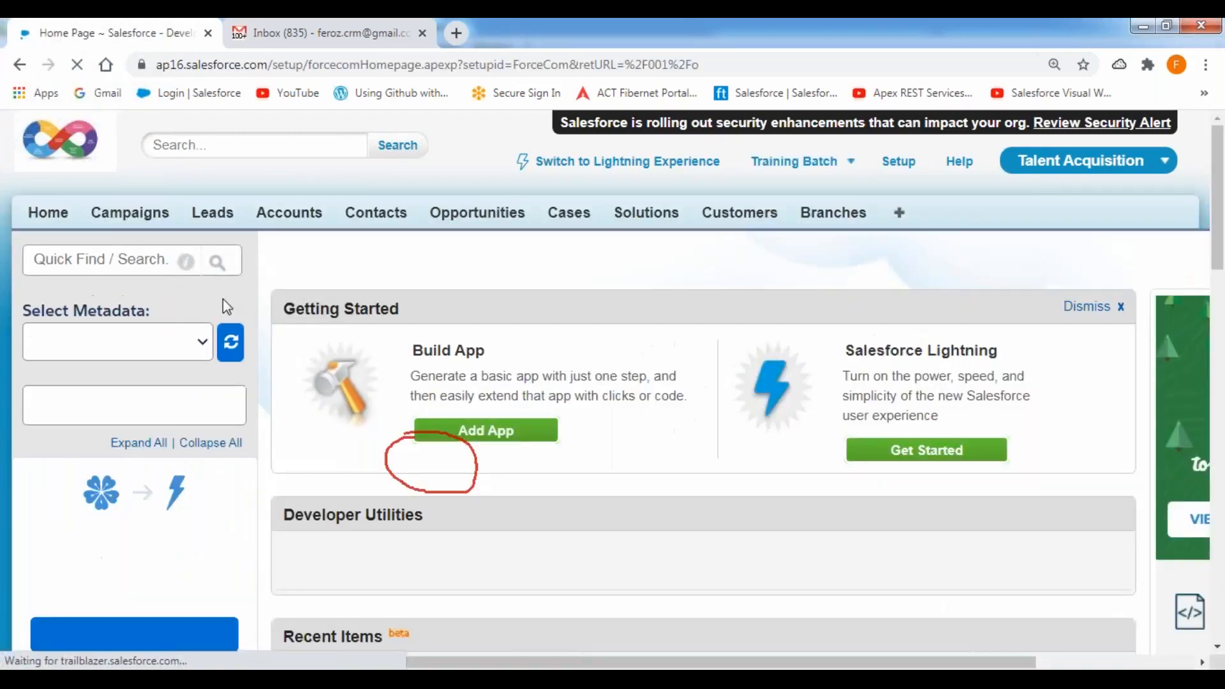
{"action": "scroll", "coordinate": [218, 299], "scroll_direction": "down", "scroll_amount": 10}
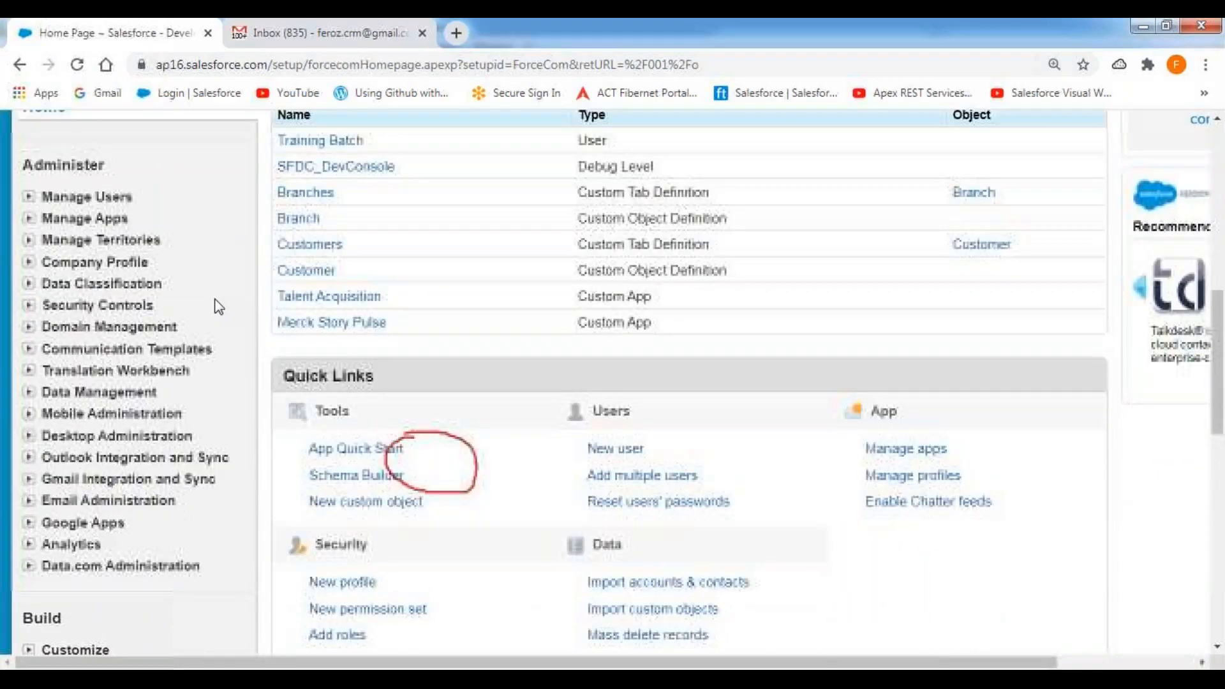
{"action": "left_click", "coordinate": [700, 28]}
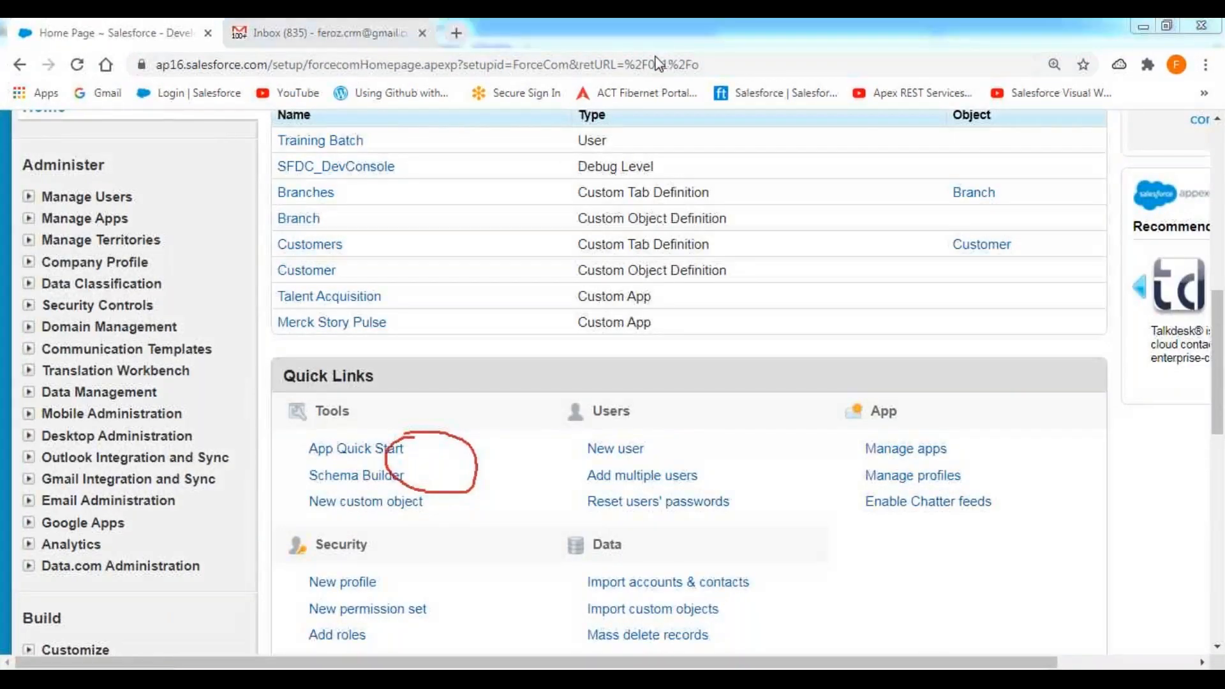
{"action": "mouse_move", "coordinate": [20, 178]}
{"action": "left_mouse_down"}
{"action": "mouse_move", "coordinate": [116, 178]}
{"action": "mouse_move", "coordinate": [114, 150]}
{"action": "mouse_move", "coordinate": [17, 150]}
{"action": "mouse_move", "coordinate": [16, 179]}
{"action": "left_mouse_up"}
{"action": "mouse_move", "coordinate": [13, 255]}
{"action": "left_mouse_down"}
{"action": "mouse_move", "coordinate": [13, 269]}
{"action": "mouse_move", "coordinate": [56, 276]}
{"action": "mouse_move", "coordinate": [159, 275]}
{"action": "mouse_move", "coordinate": [160, 254]}
{"action": "mouse_move", "coordinate": [23, 251]}
{"action": "left_mouse_up"}
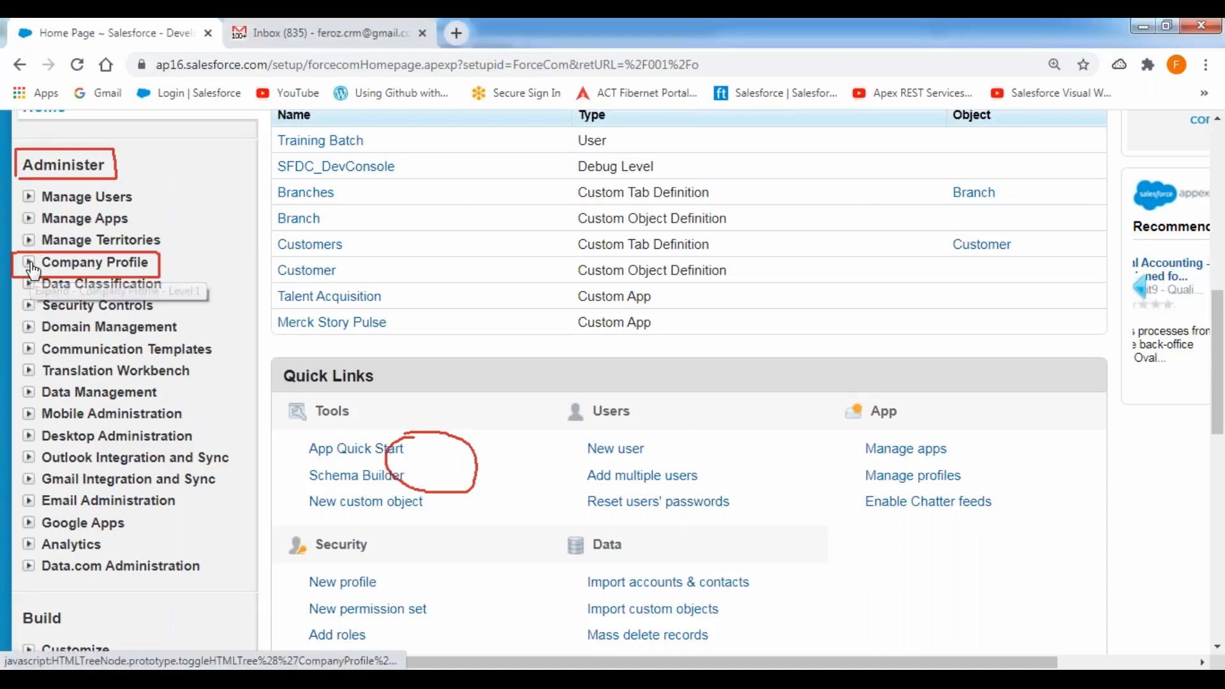
{"action": "left_click", "coordinate": [30, 264]}
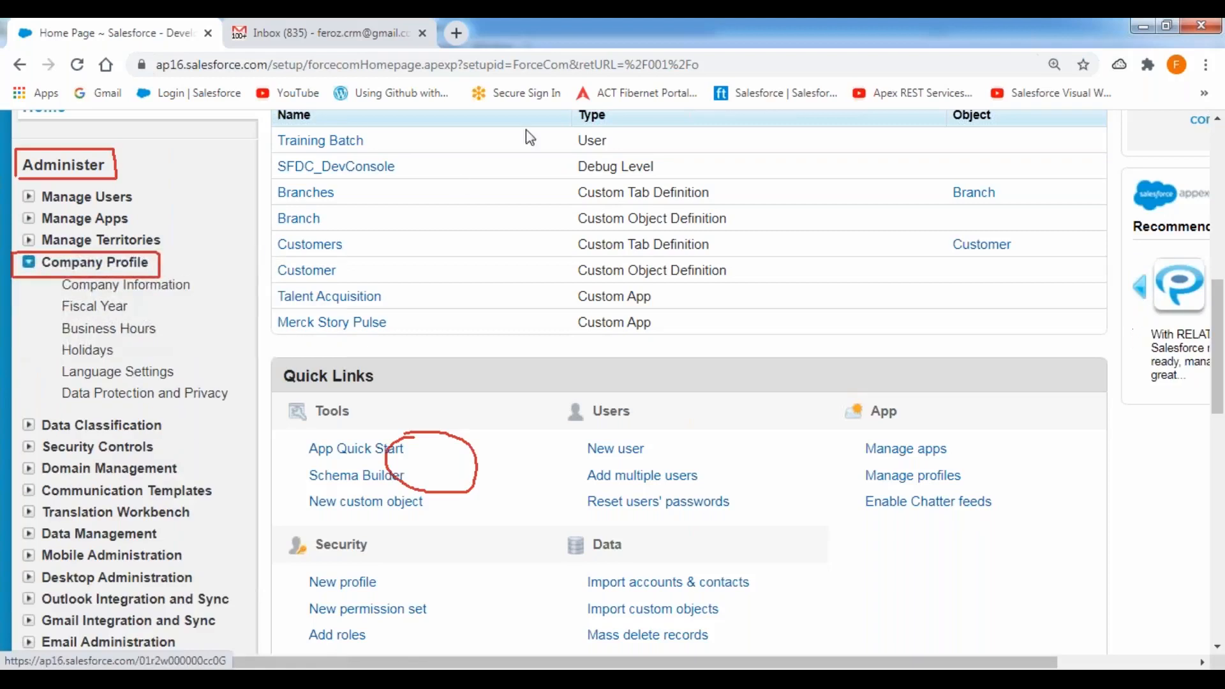
- Outline Company Information under Company Profile in red with a check mark beside it, and open its page
{"action": "left_click", "coordinate": [695, 29]}
{"action": "mouse_move", "coordinate": [56, 278]}
{"action": "left_mouse_down"}
{"action": "mouse_move", "coordinate": [58, 294]}
{"action": "mouse_move", "coordinate": [199, 285]}
{"action": "left_mouse_up"}
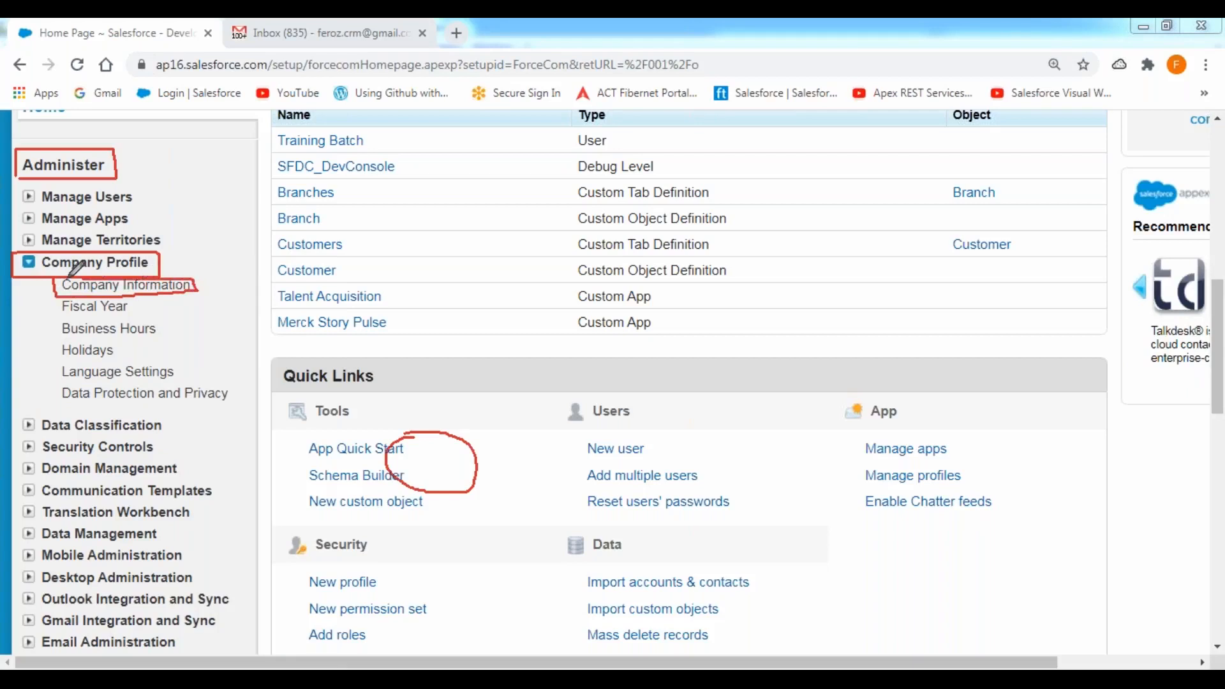
{"action": "mouse_move", "coordinate": [199, 274]}
{"action": "left_mouse_down"}
{"action": "mouse_move", "coordinate": [207, 288]}
{"action": "mouse_move", "coordinate": [229, 263]}
{"action": "left_mouse_up"}
{"action": "left_click", "coordinate": [128, 285]}
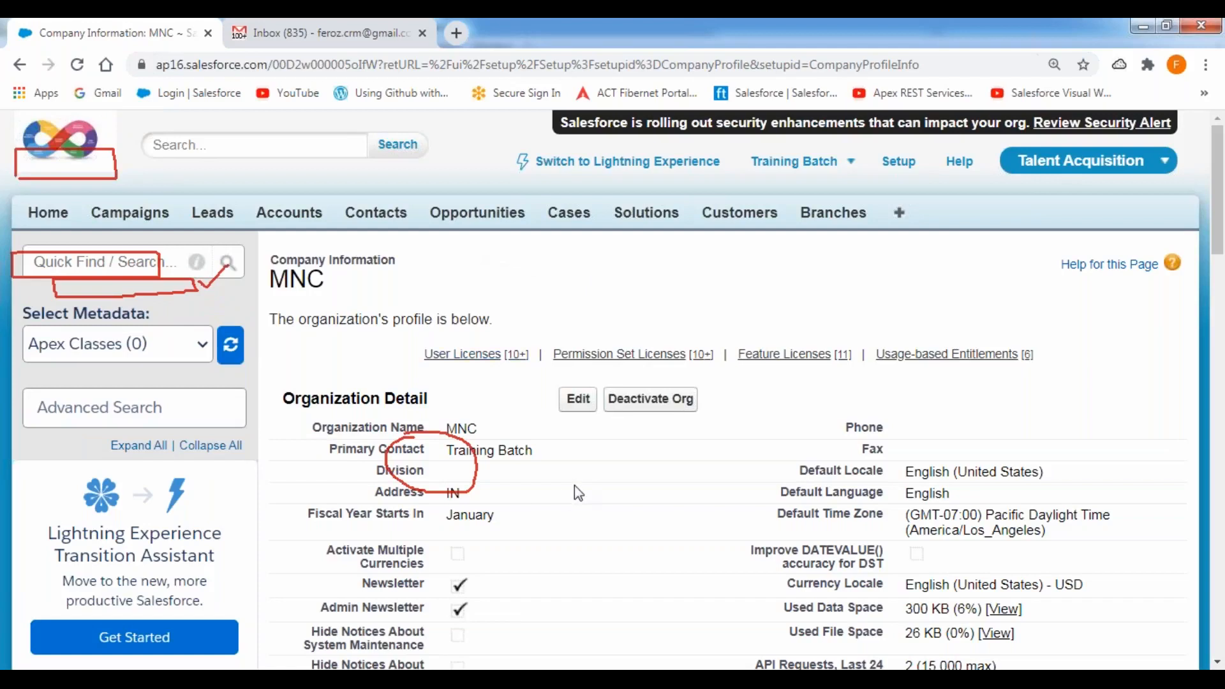
- Outline the Currency Locale row in the Organization Detail section in red
{"action": "scroll", "coordinate": [574, 484], "scroll_direction": "down", "scroll_amount": 4}
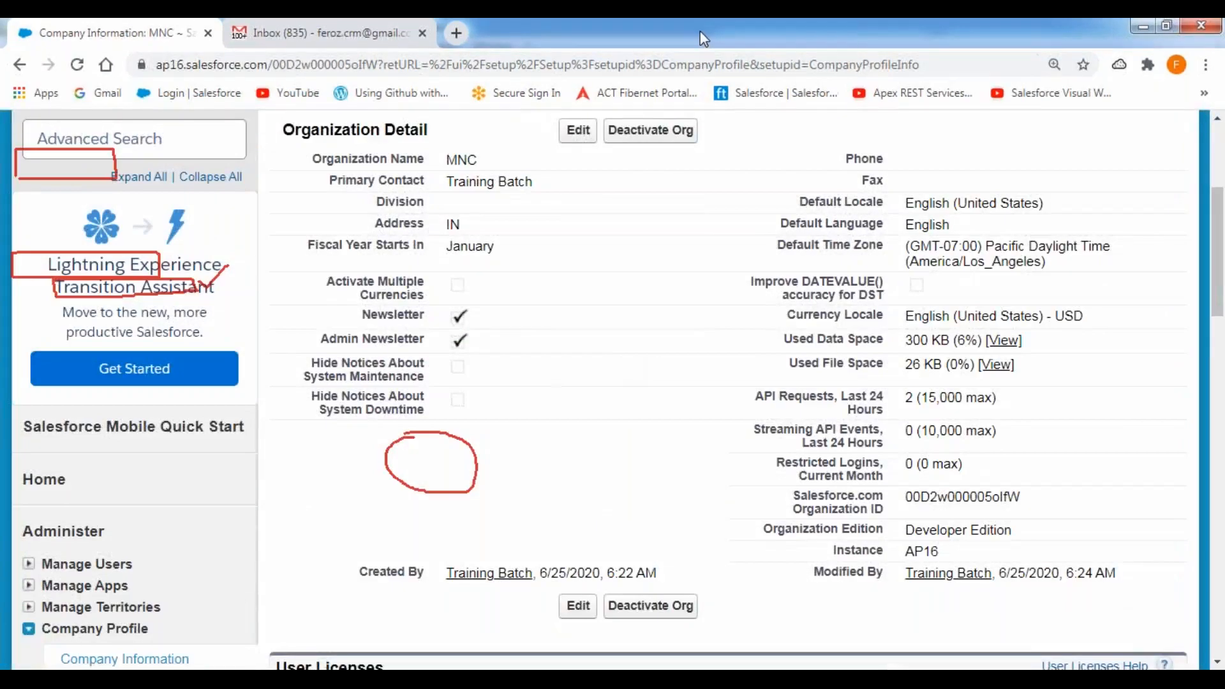
{"action": "left_click", "coordinate": [660, 78]}
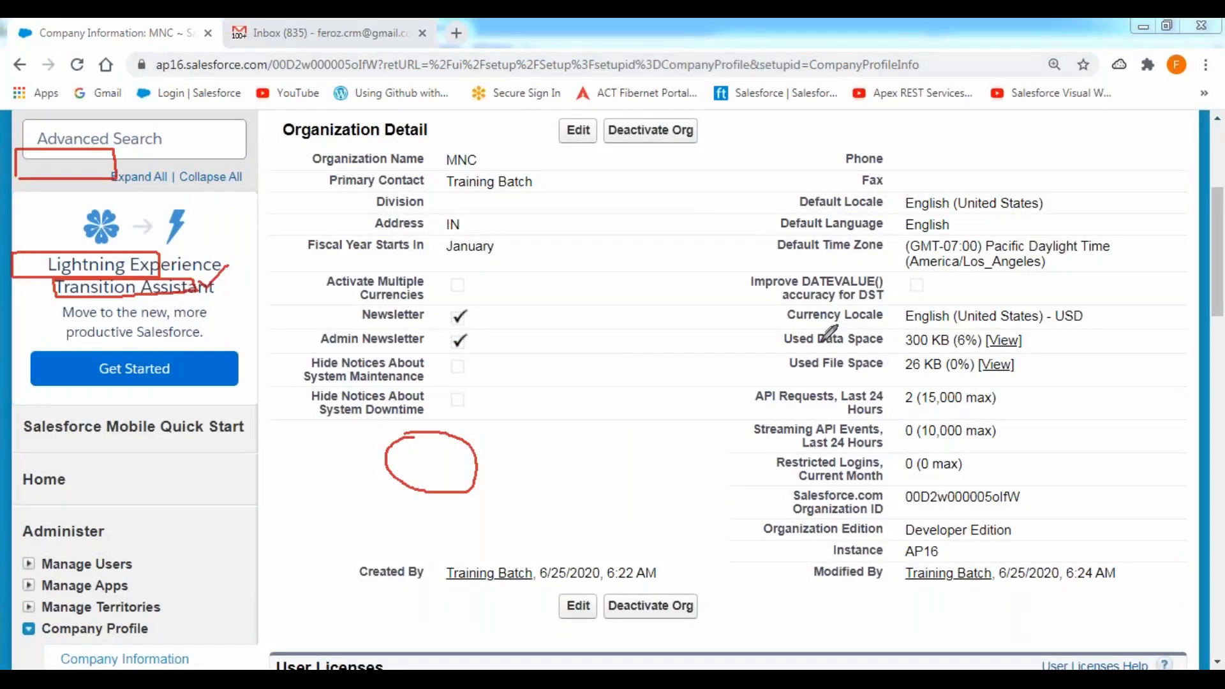
{"action": "mouse_move", "coordinate": [784, 330]}
{"action": "left_mouse_down"}
{"action": "mouse_move", "coordinate": [1110, 324]}
{"action": "mouse_move", "coordinate": [1103, 304]}
{"action": "mouse_move", "coordinate": [804, 305]}
{"action": "mouse_move", "coordinate": [781, 307]}
{"action": "mouse_move", "coordinate": [780, 339]}
{"action": "left_mouse_up"}
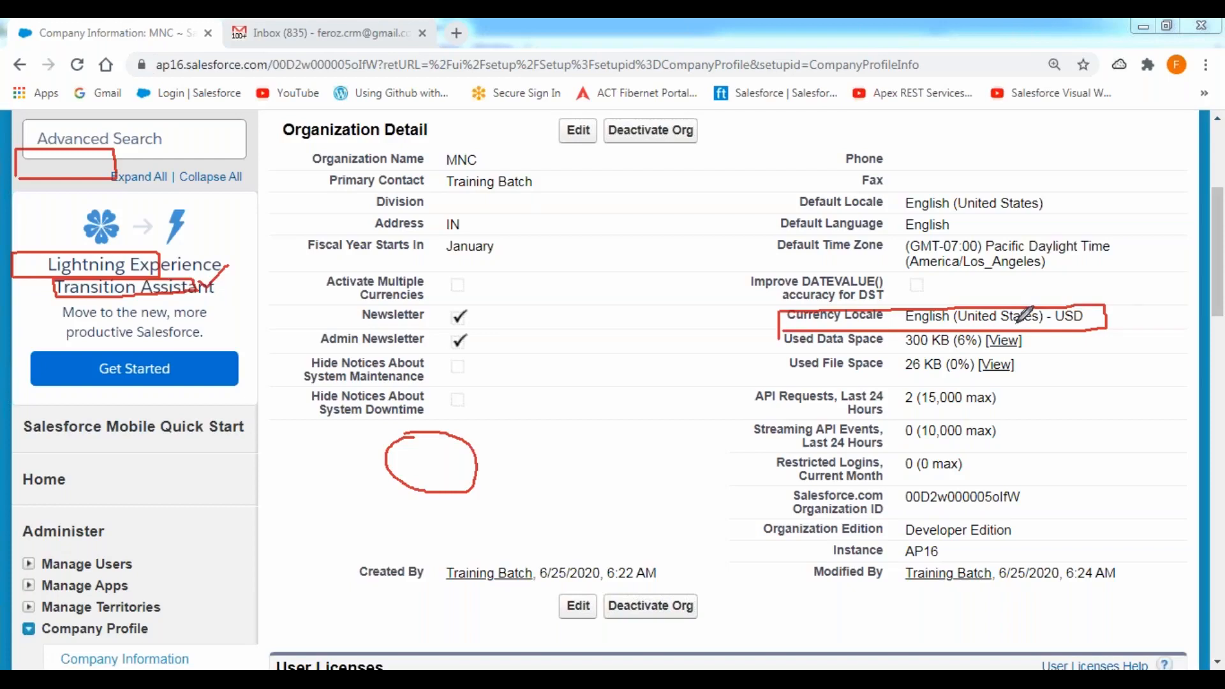
- Open the MNC organization profile for editing at its Currency Settings section
{"action": "left_click", "coordinate": [581, 137]}
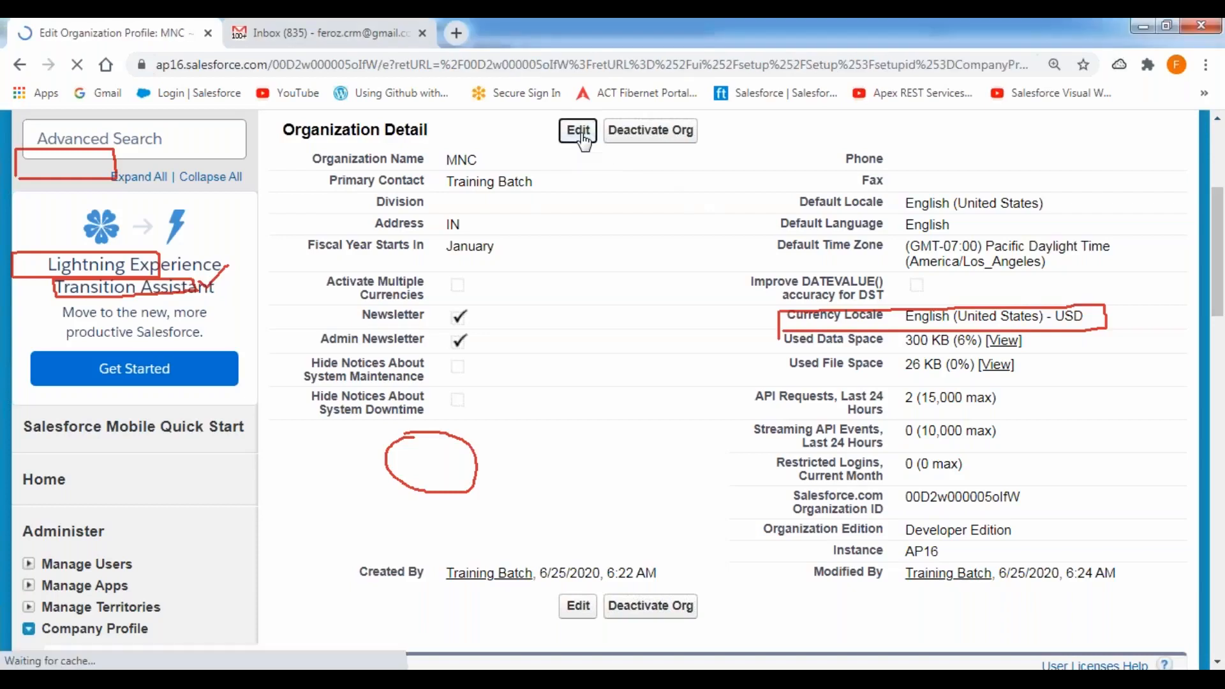
{"action": "scroll", "coordinate": [746, 379], "scroll_direction": "down", "scroll_amount": 2}
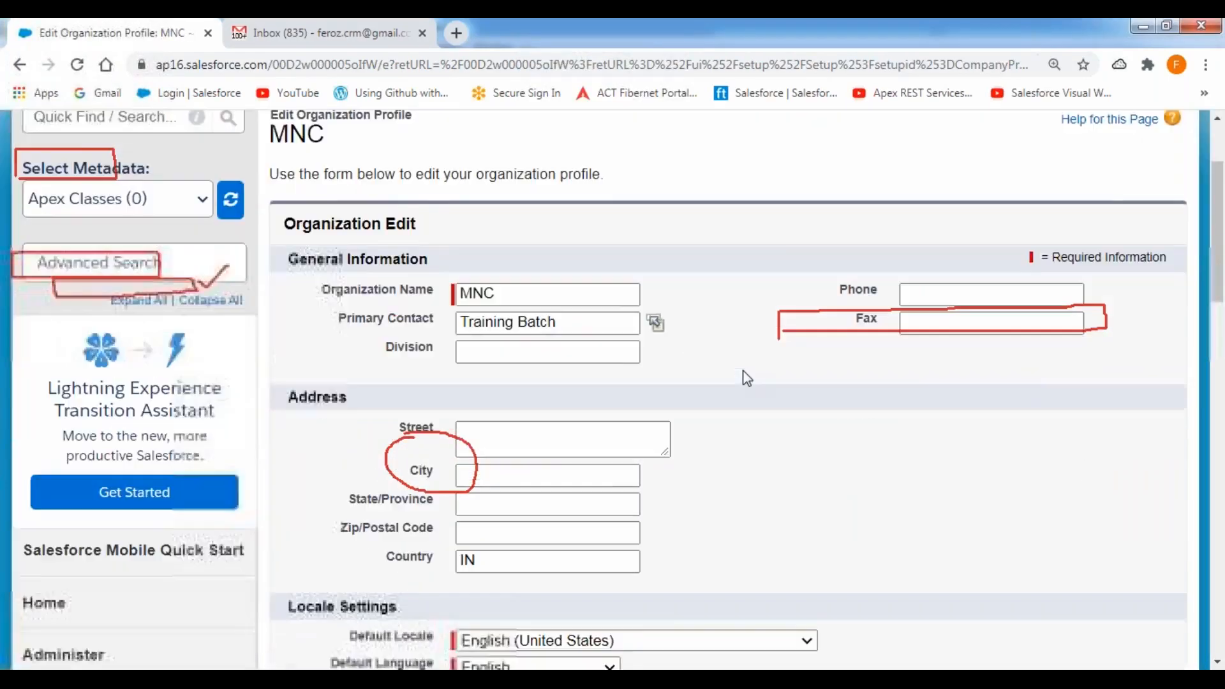
{"action": "scroll", "coordinate": [746, 378], "scroll_direction": "down", "scroll_amount": 5}
{"action": "scroll", "coordinate": [430, 313], "scroll_direction": "down", "scroll_amount": 3}
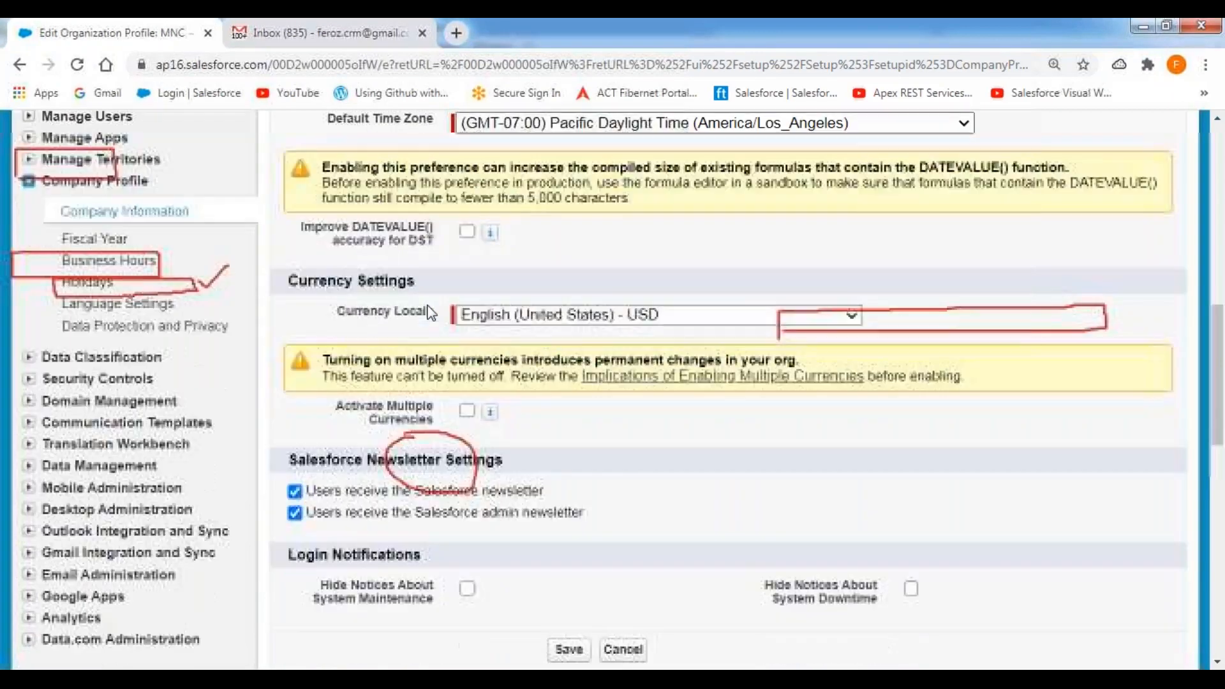
- Highlight the Currency Settings heading and Currency Locale label, clear the red annotations, and expand the locale choices
{"action": "left_click_drag", "start_coordinate": [285, 281], "coordinate": [432, 291]}
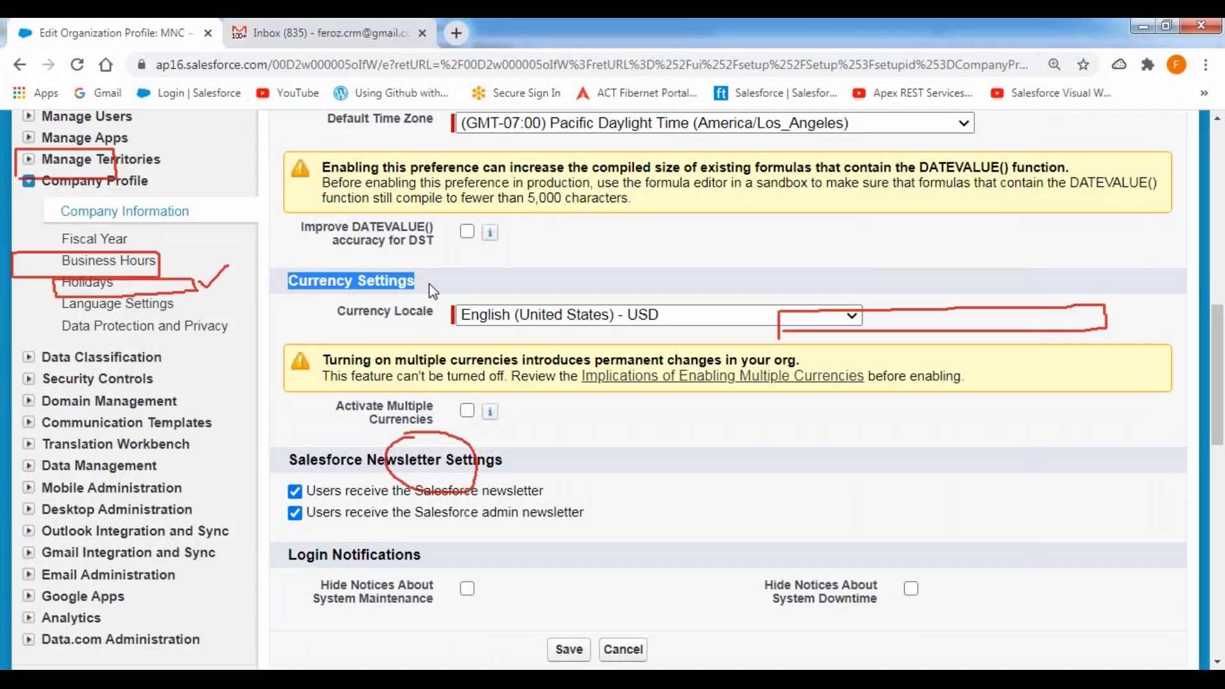
{"action": "left_click_drag", "start_coordinate": [338, 312], "coordinate": [434, 317]}
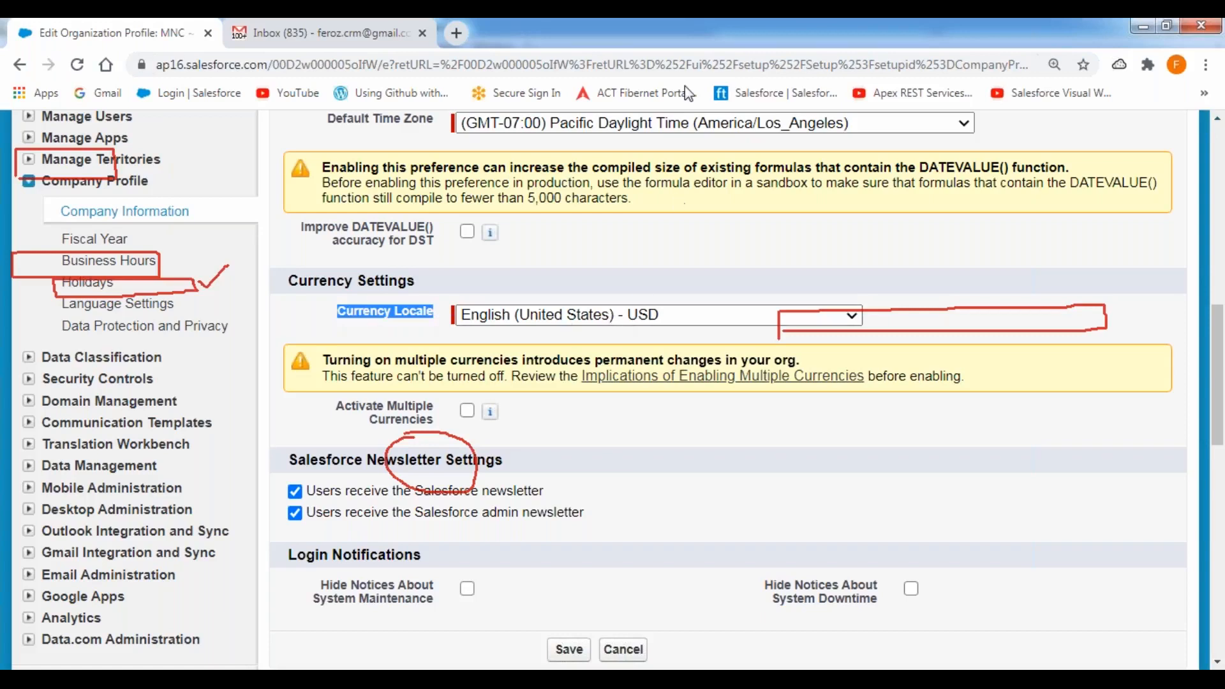
{"action": "left_click", "coordinate": [700, 29]}
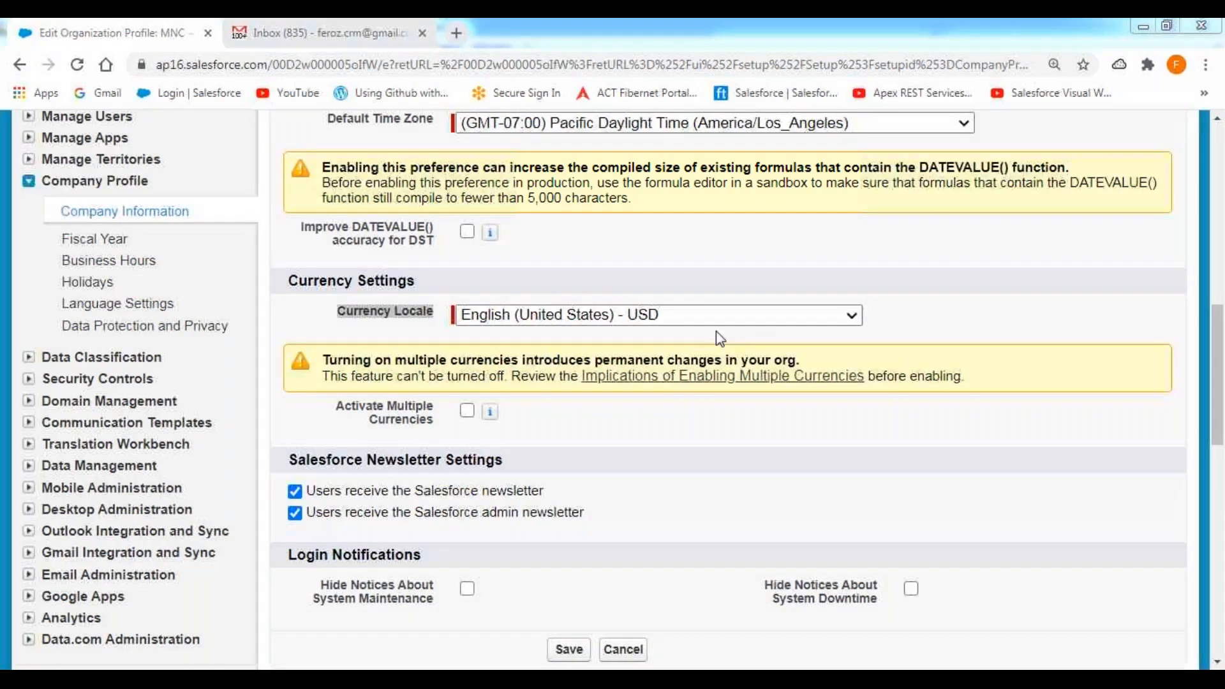
{"action": "left_click", "coordinate": [731, 314]}
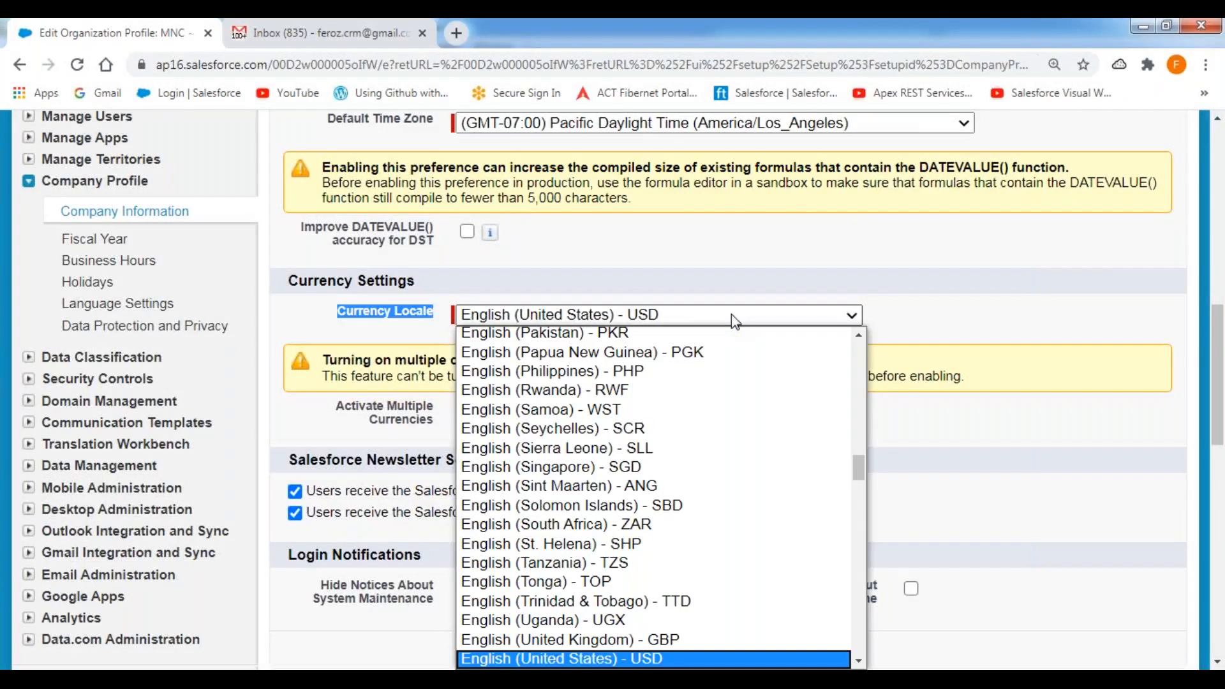
- Switch to Notepad++ and add the lines "English (India)" and "Hindi (India)" below the Currency field's properties in the Salesforce CRM notes
{"action": "left_click", "coordinate": [612, 678]}
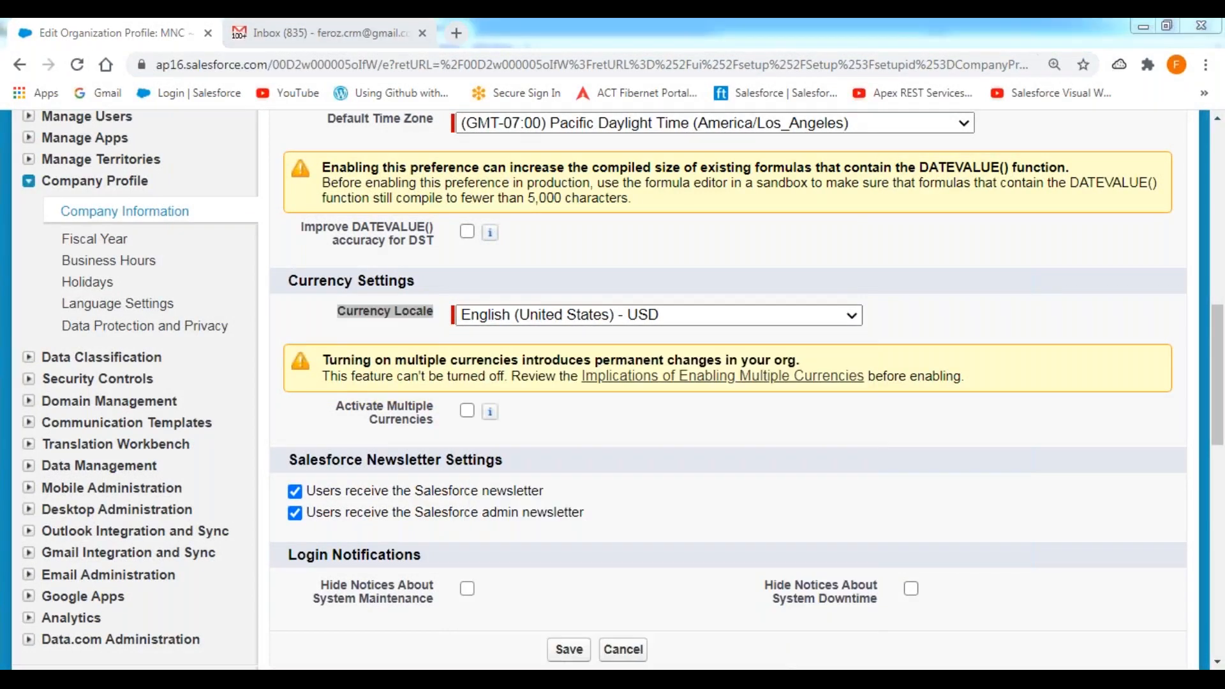
{"action": "scroll", "coordinate": [497, 519], "scroll_direction": "down", "scroll_amount": 2}
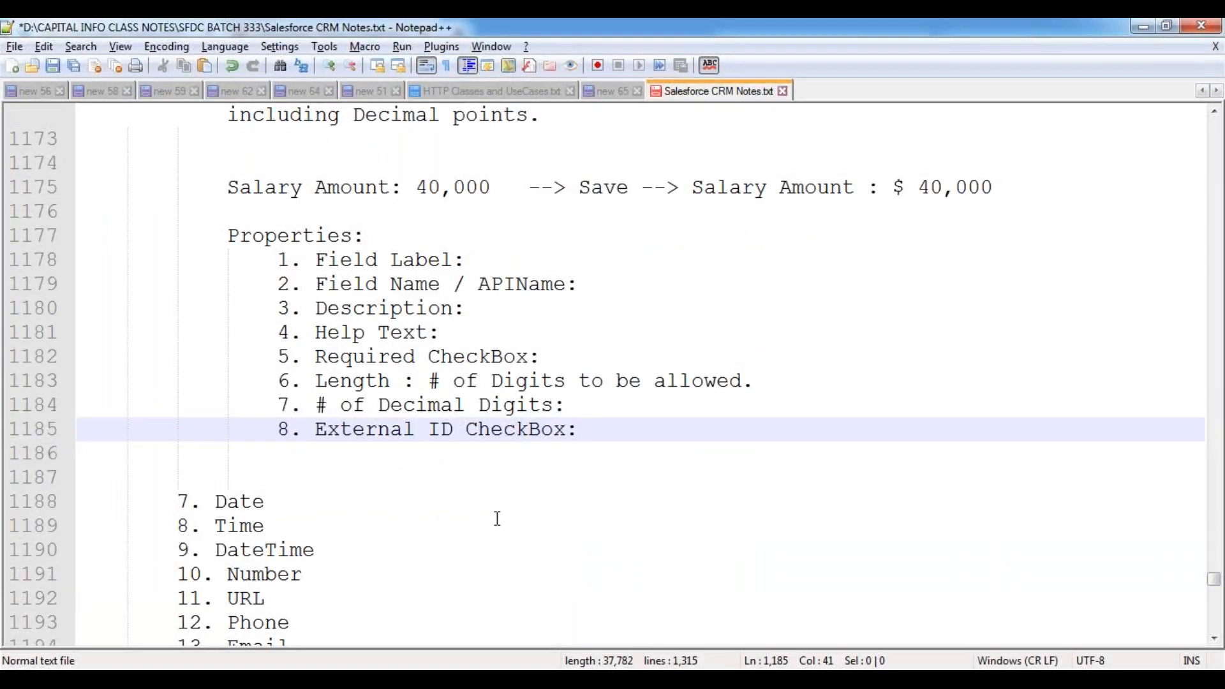
{"action": "scroll", "coordinate": [497, 518], "scroll_direction": "up", "scroll_amount": 1}
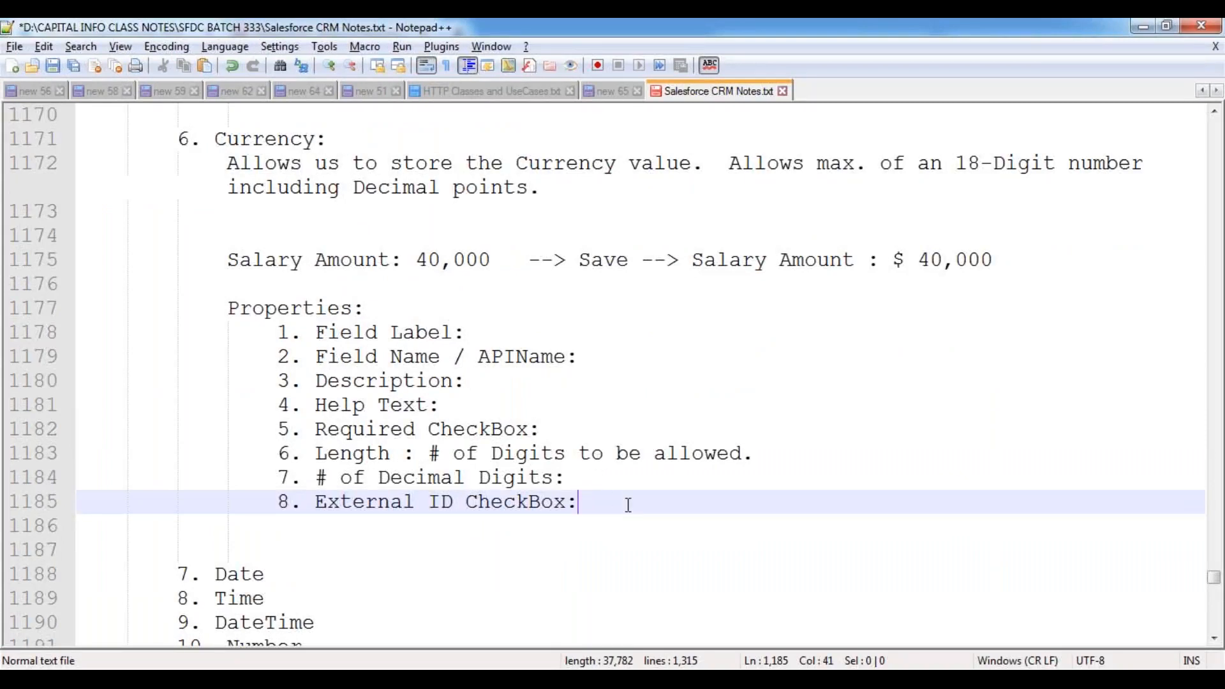
{"action": "key", "text": "Return"}
{"action": "key", "text": "Return"}
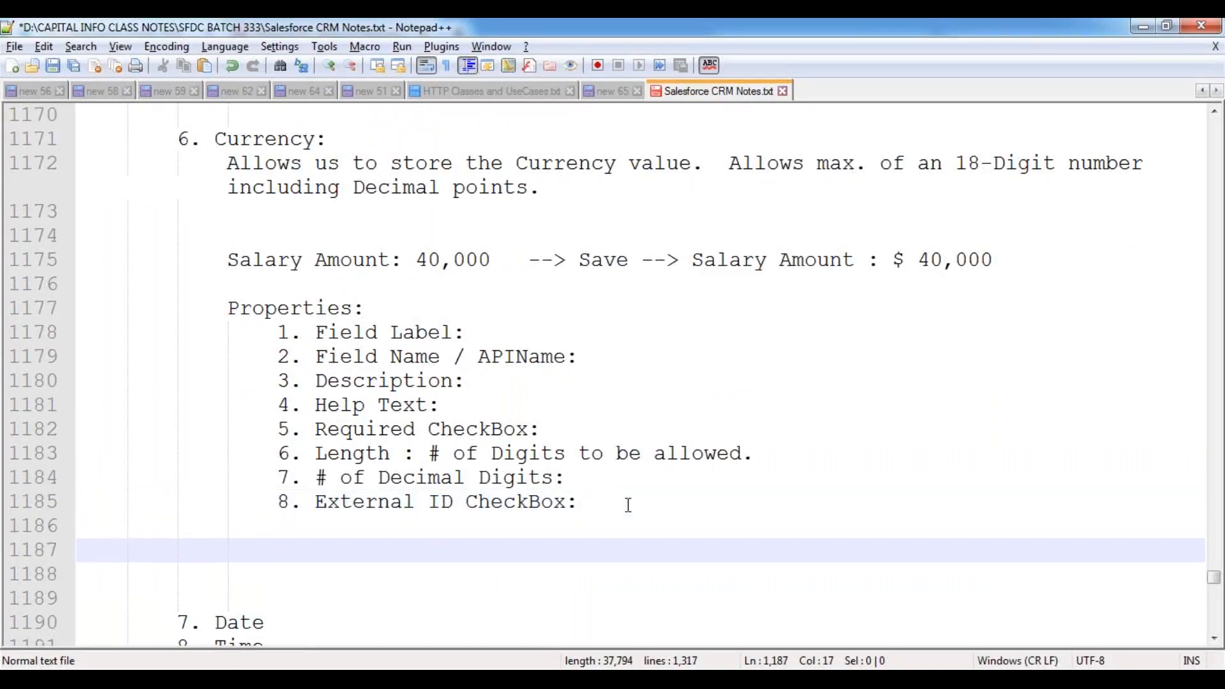
{"action": "type", "text": "English ("}
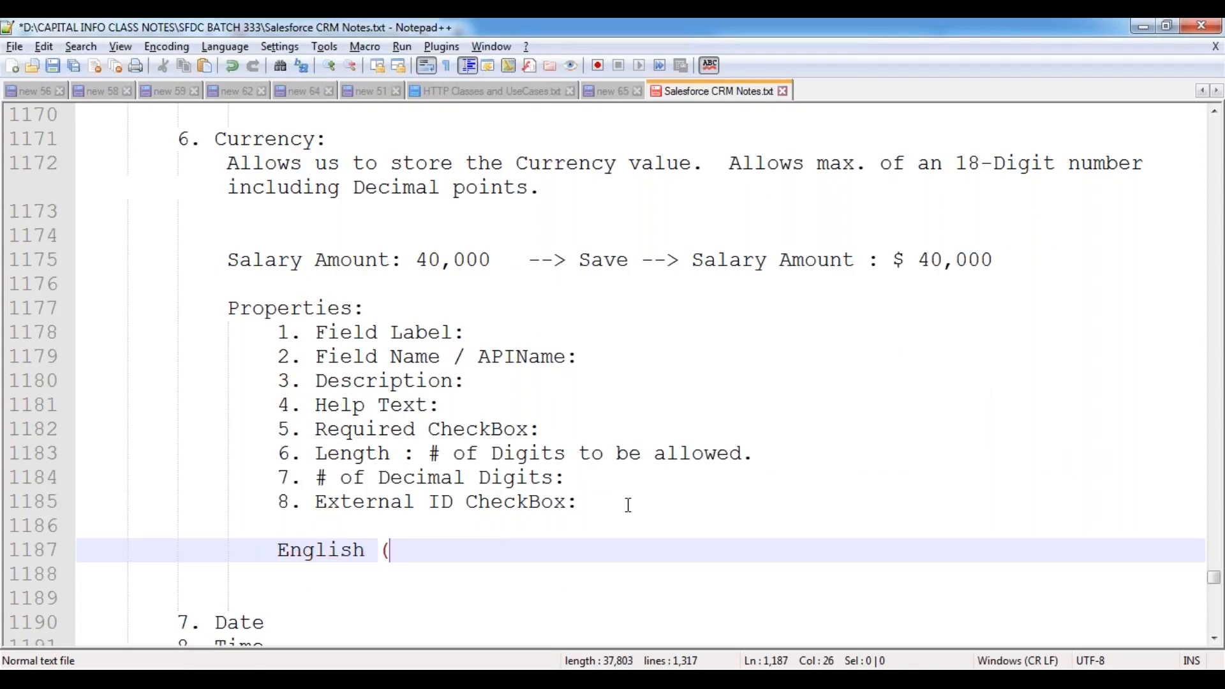
{"action": "type", "text": "In"}
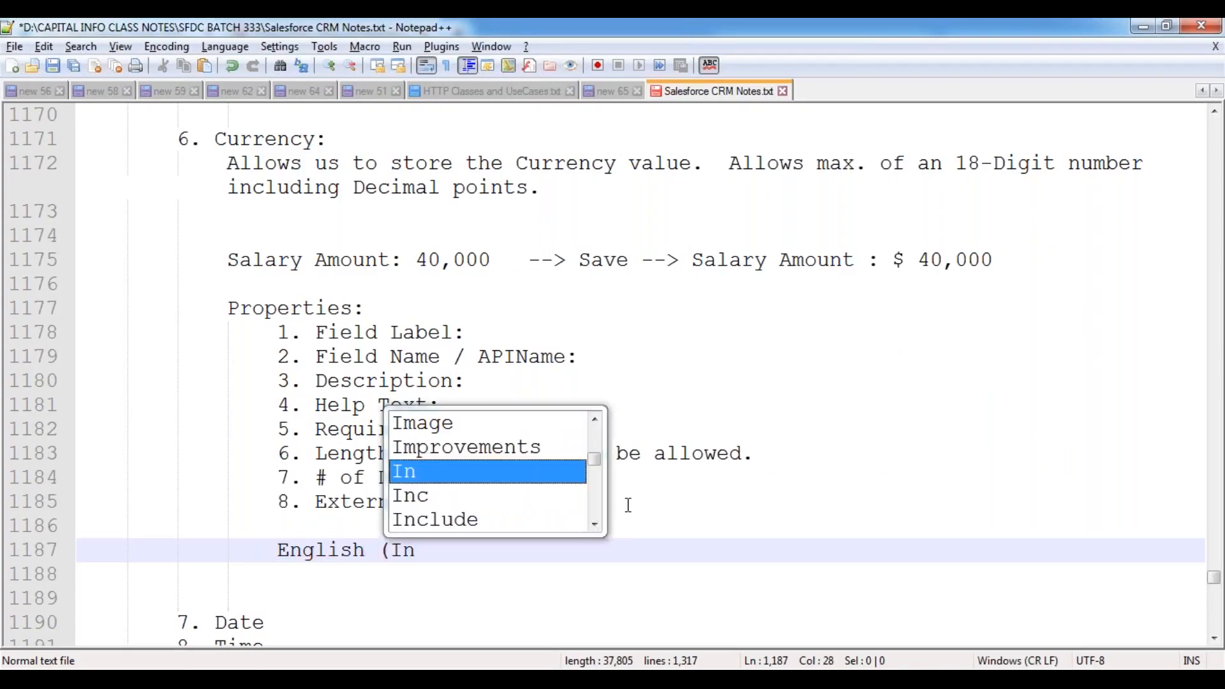
{"action": "type", "text": "dia)"}
{"action": "key", "text": "Return"}
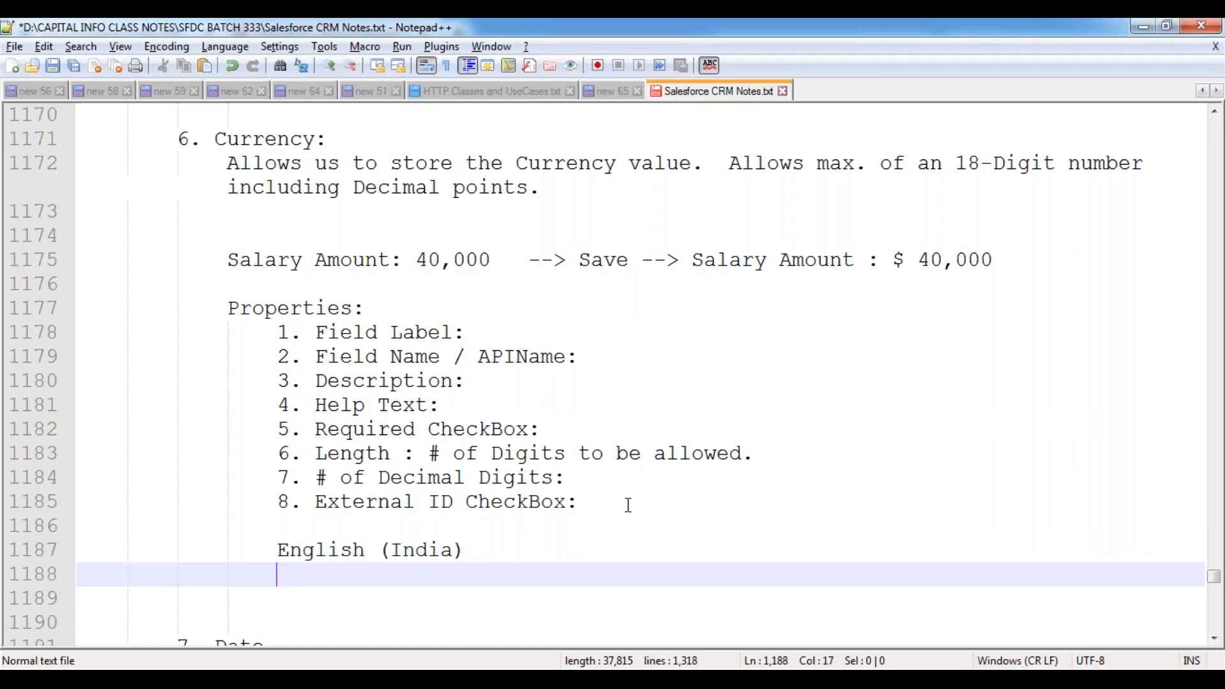
{"action": "type", "text": "Hindi (India)"}
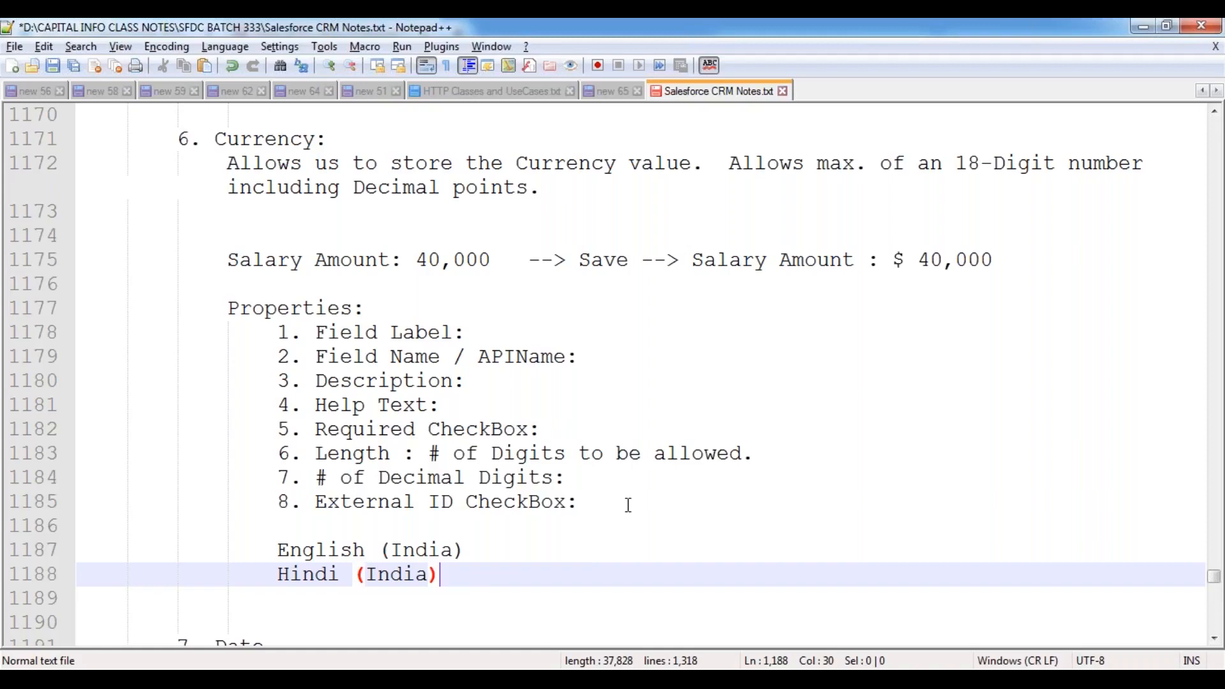
{"action": "key", "text": "Return"}
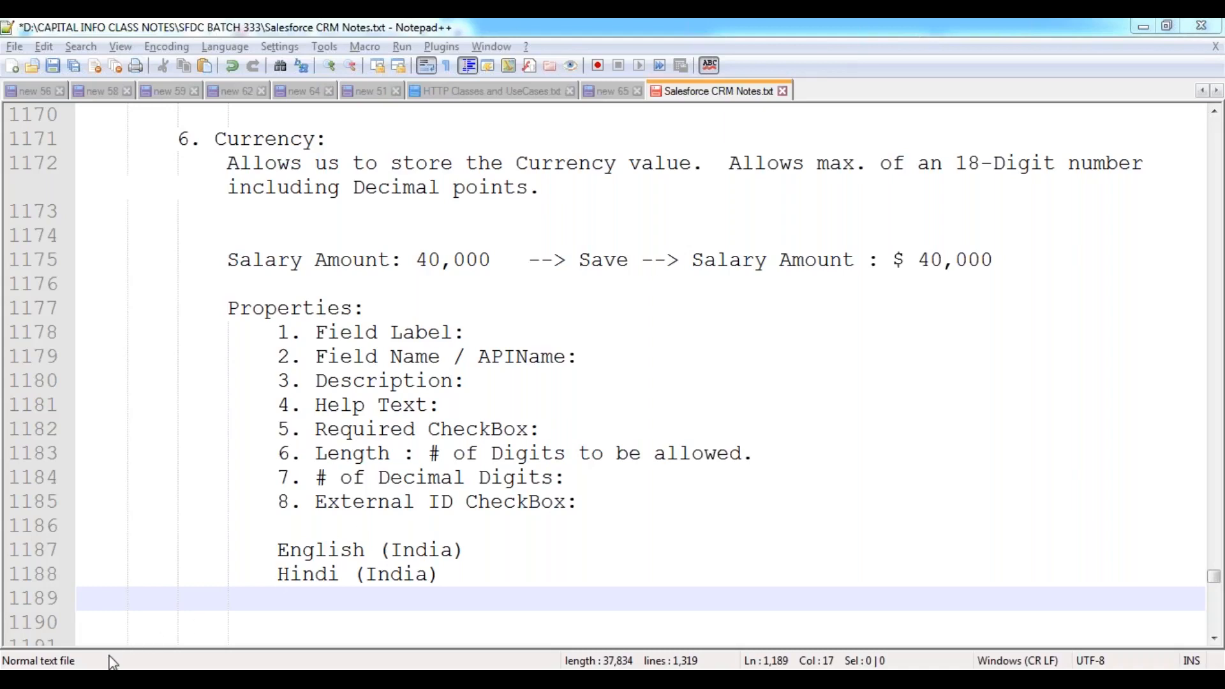
- Switch back to Salesforce in Chrome and set the organization's Currency Locale to English (India) - INR
{"action": "mouse_move", "coordinate": [119, 641]}
{"action": "left_click", "coordinate": [284, 534]}
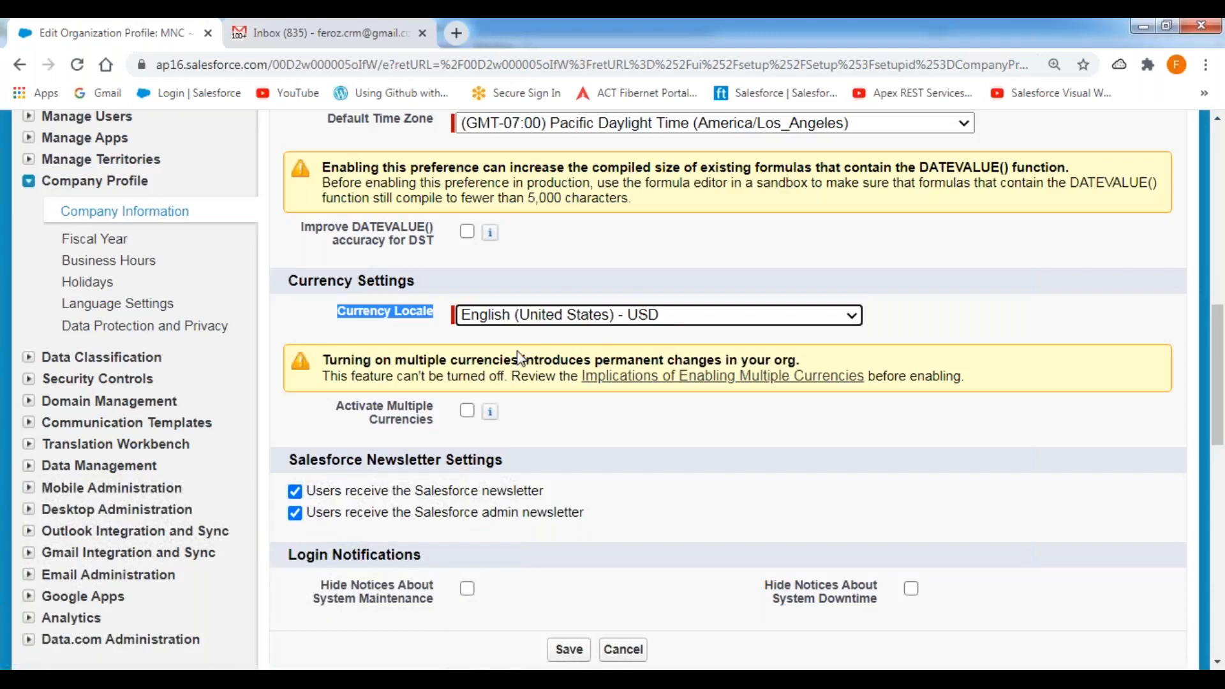
{"action": "left_click", "coordinate": [753, 314]}
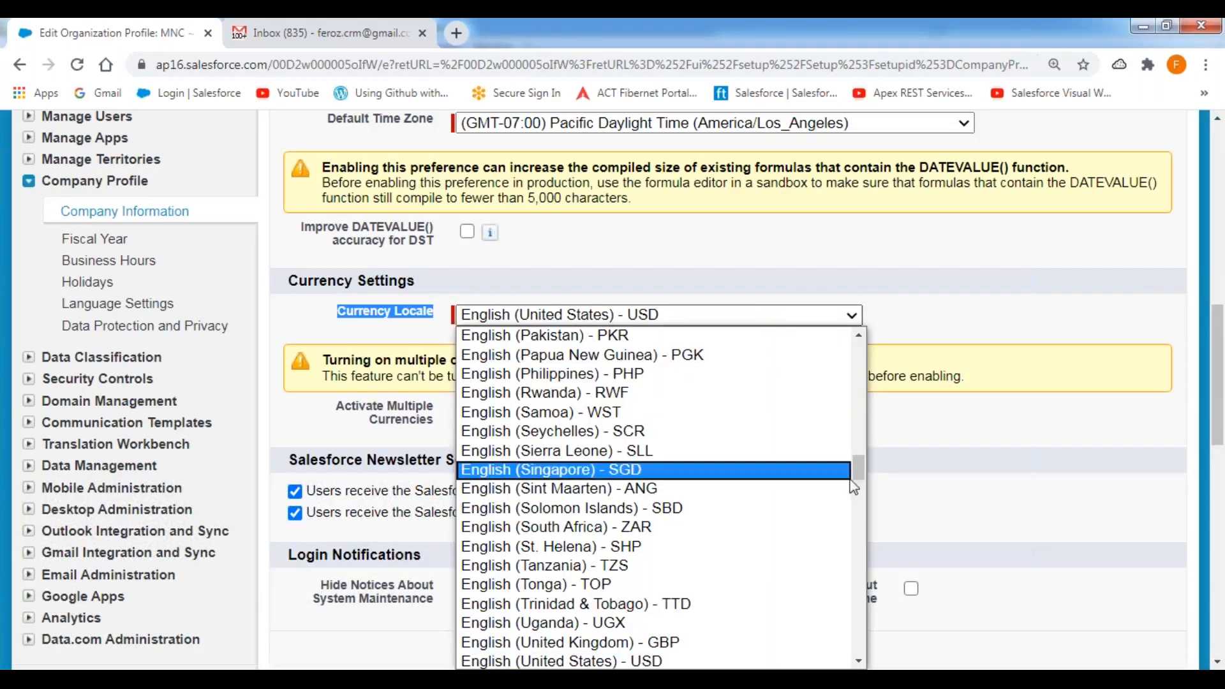
{"action": "left_click_drag", "start_coordinate": [858, 476], "coordinate": [858, 431]}
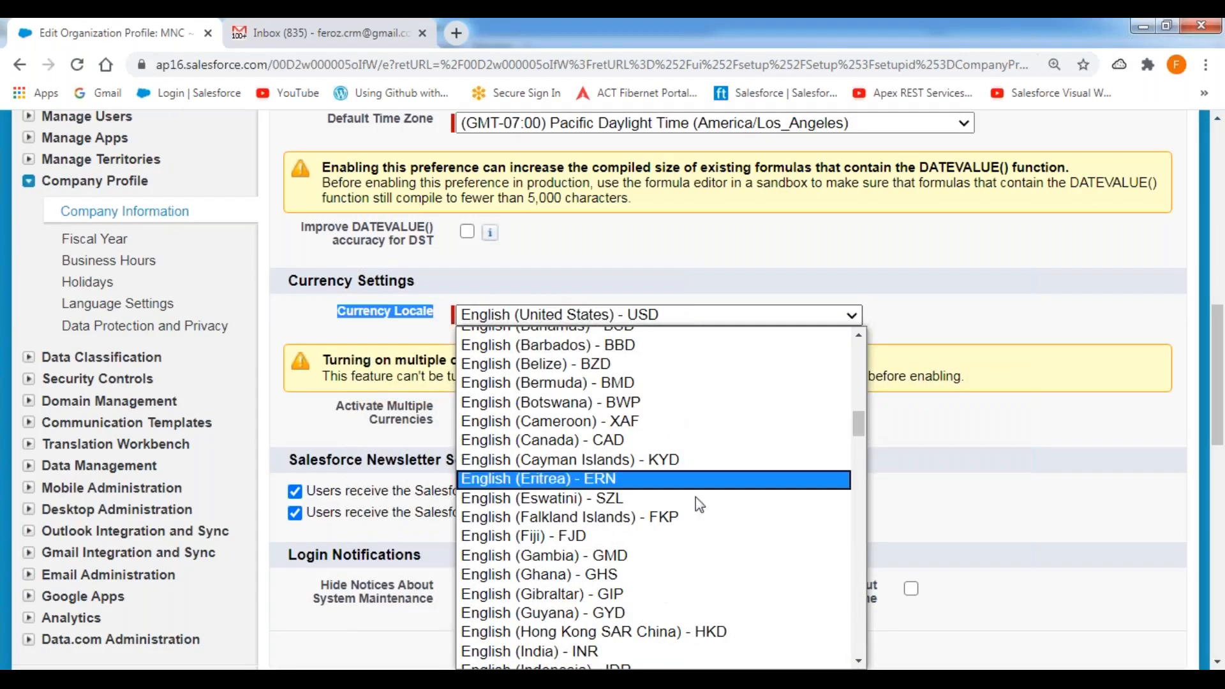
{"action": "left_click", "coordinate": [542, 651]}
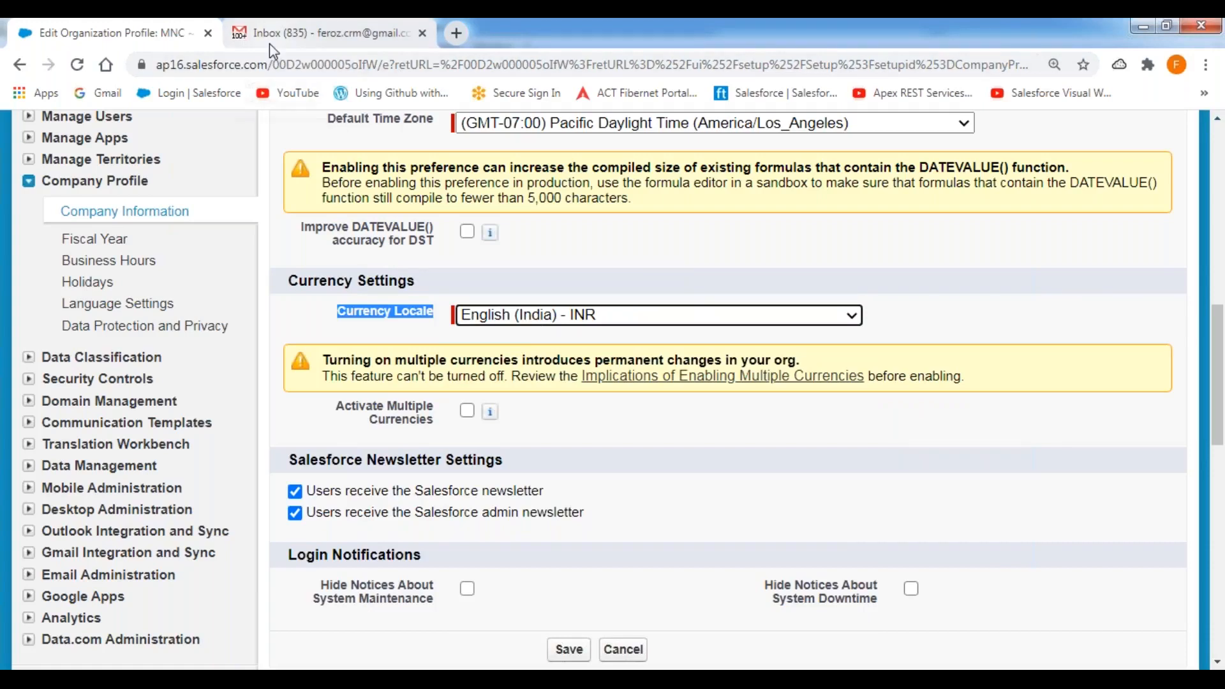
- Open the Accounts home page in a separate browser tab and view the Annual Revenue amounts under Recent Accounts
{"action": "scroll", "coordinate": [370, 214], "scroll_direction": "up", "scroll_amount": 10}
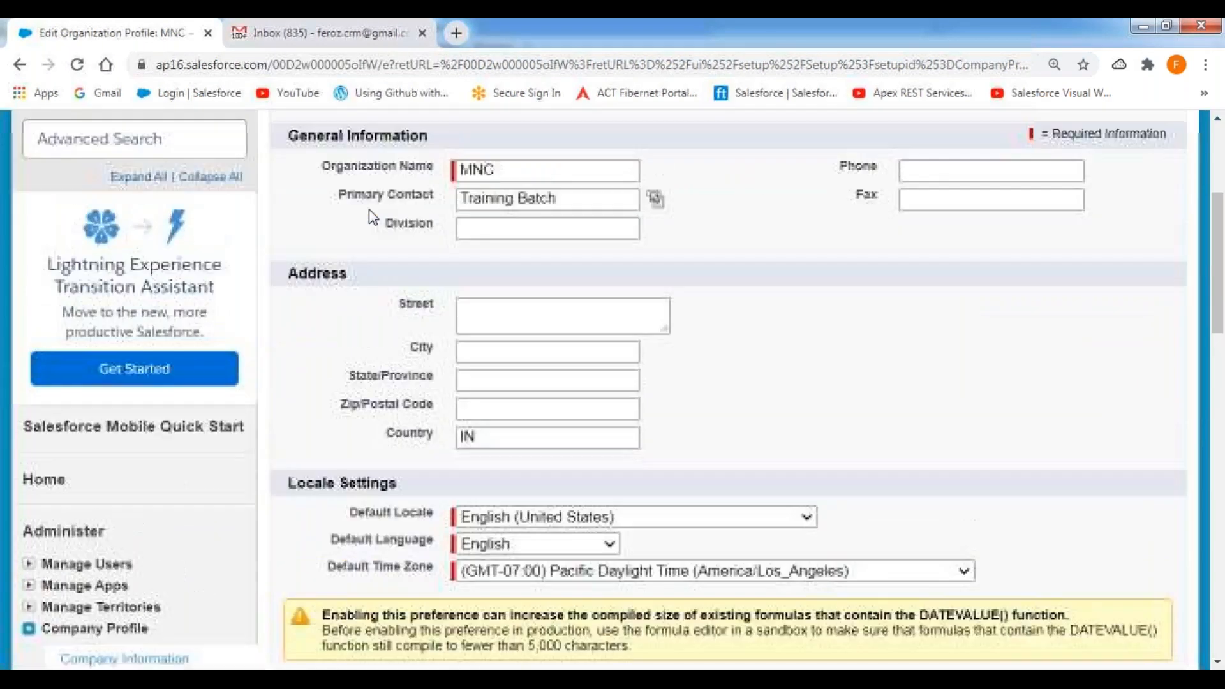
{"action": "right_click", "coordinate": [290, 224]}
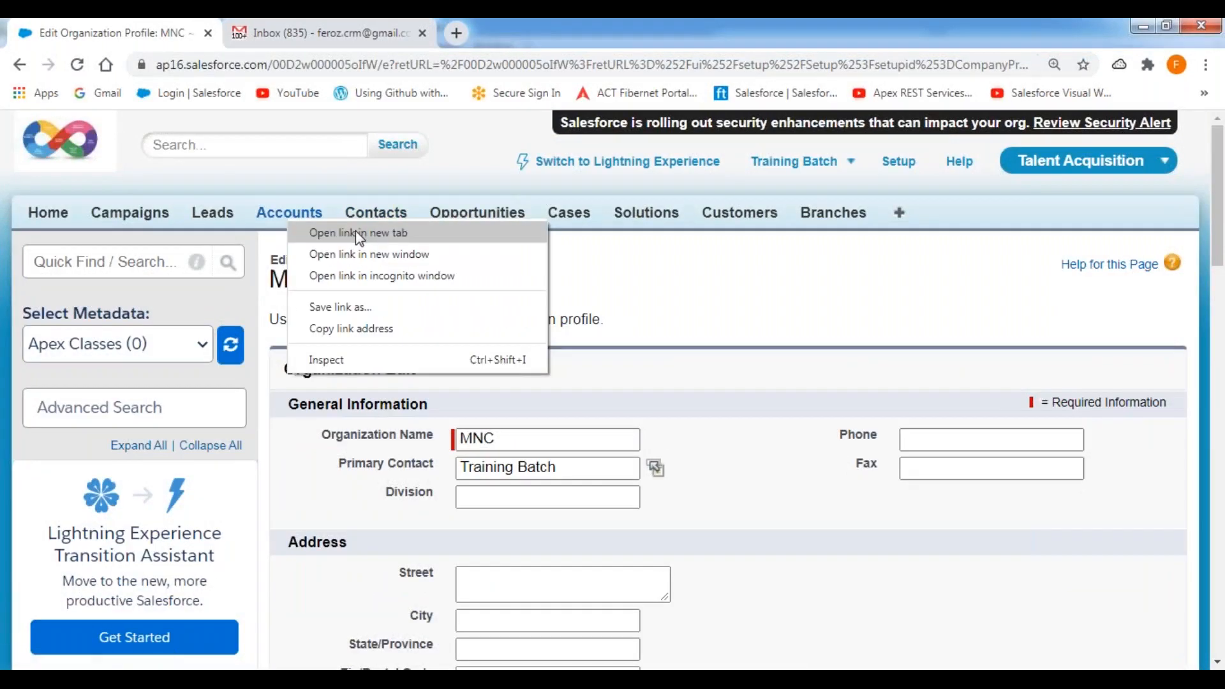
{"action": "left_click", "coordinate": [355, 231]}
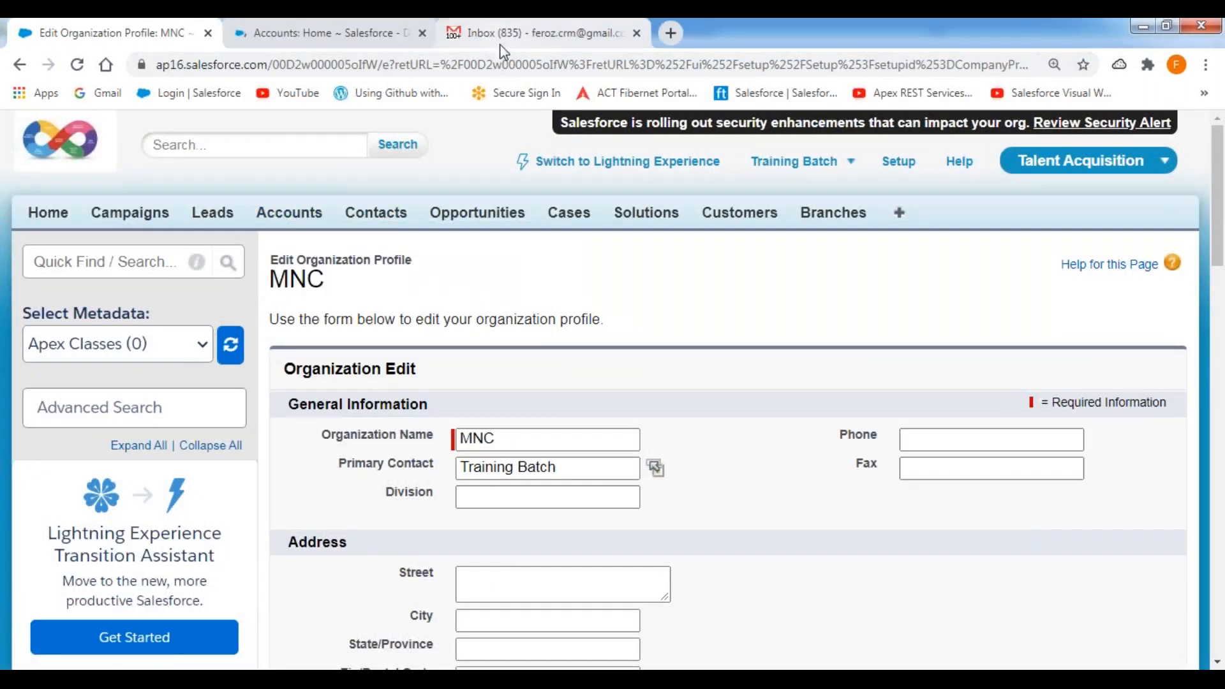
{"action": "left_click", "coordinate": [501, 46]}
{"action": "left_click", "coordinate": [319, 33]}
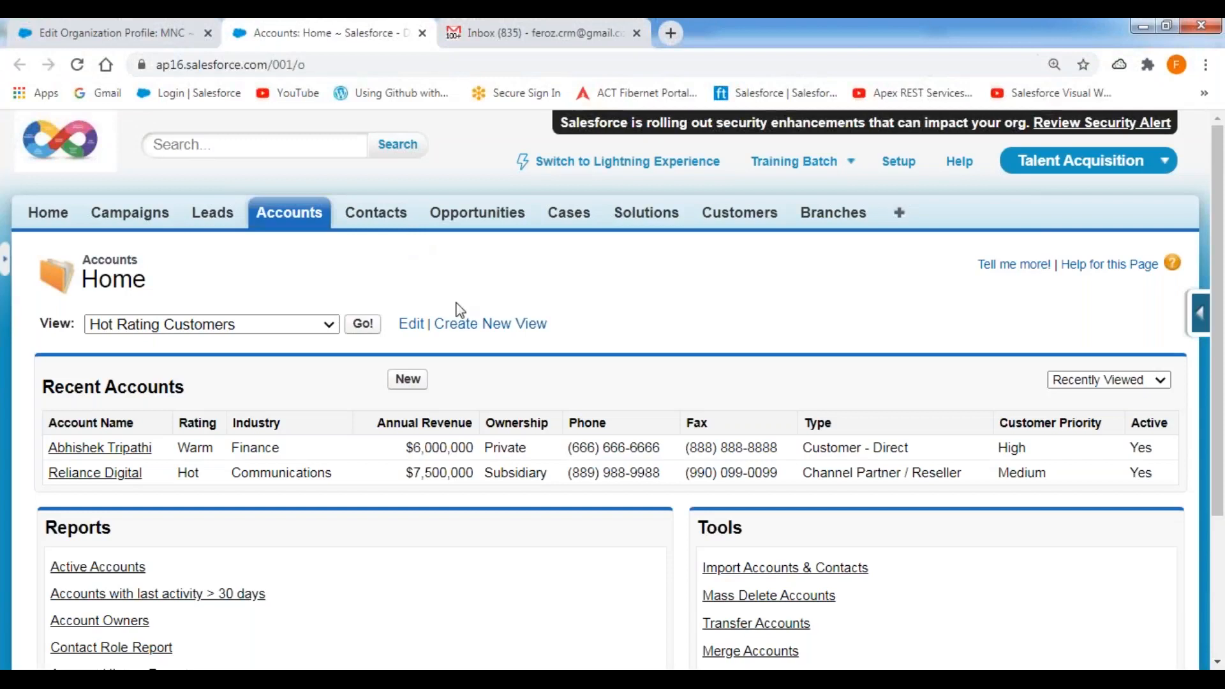
{"action": "scroll", "coordinate": [459, 311], "scroll_direction": "down", "scroll_amount": 3}
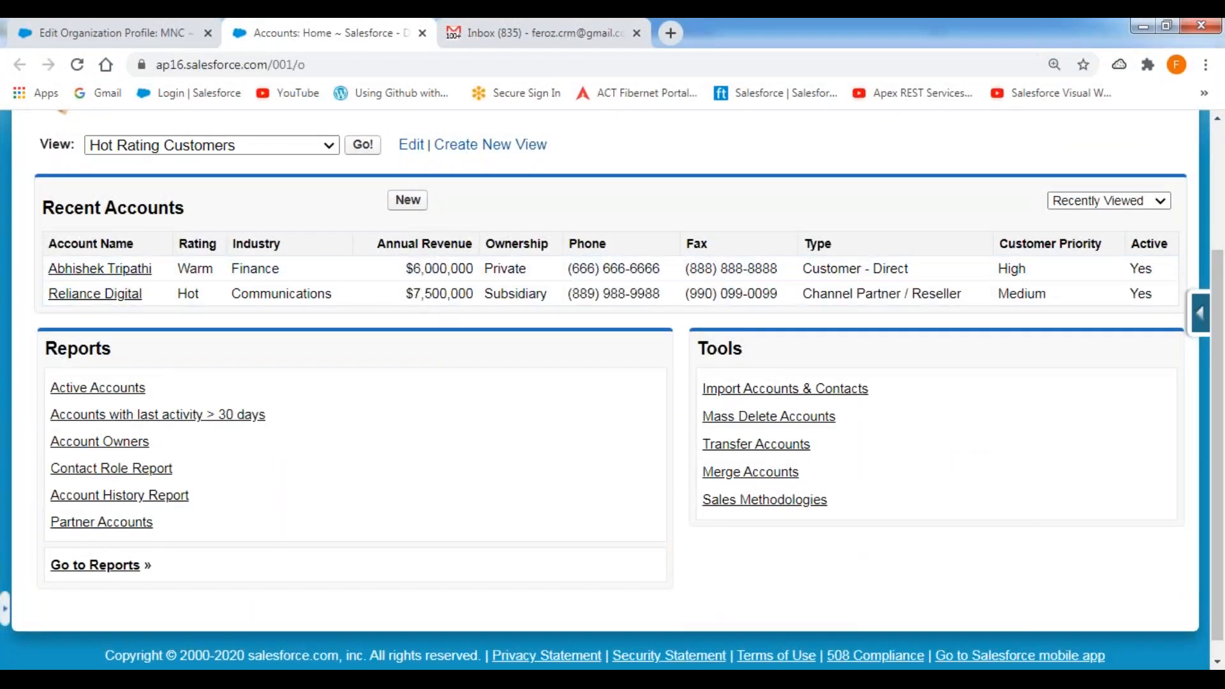
- Save the organization profile, accept the currency symbol change, and reload the Accounts home page
{"action": "left_click", "coordinate": [164, 35]}
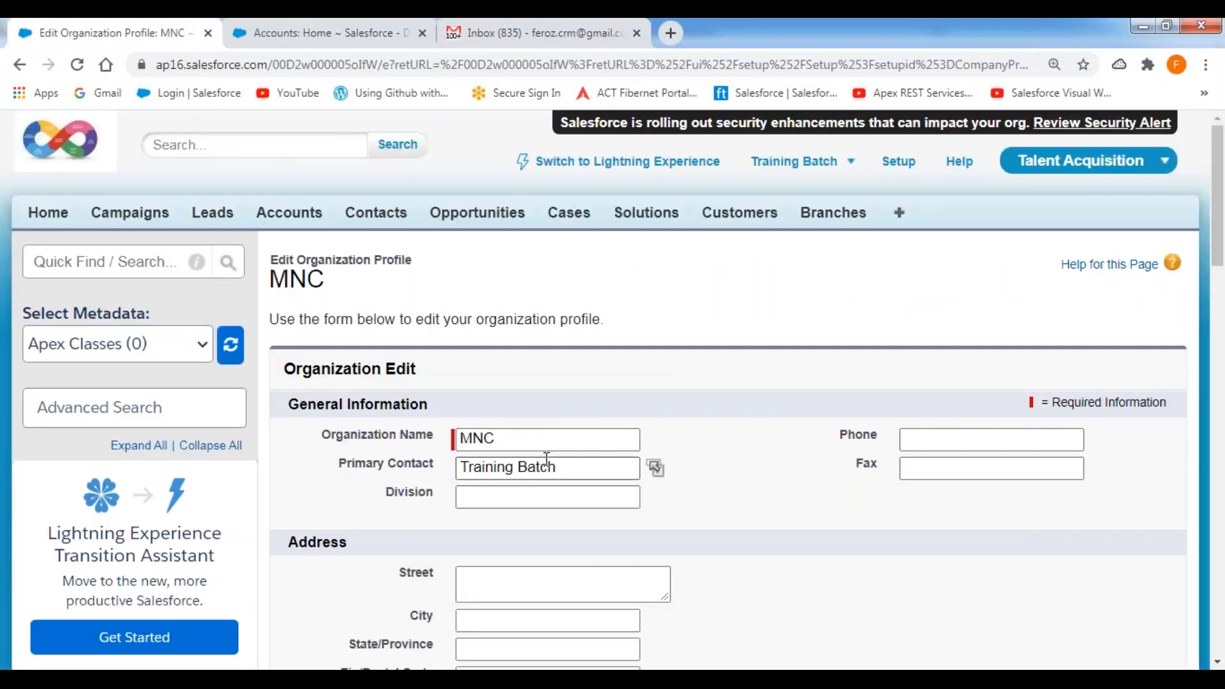
{"action": "scroll", "coordinate": [707, 398], "scroll_direction": "down", "scroll_amount": 10}
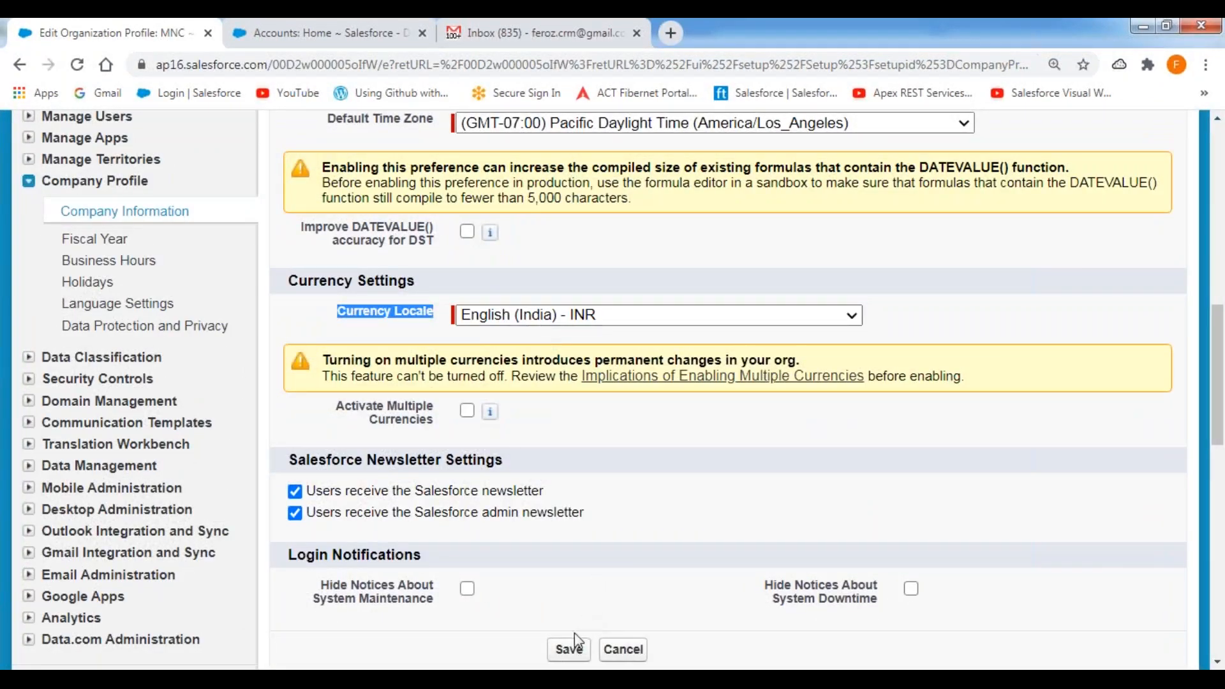
{"action": "left_click", "coordinate": [568, 650]}
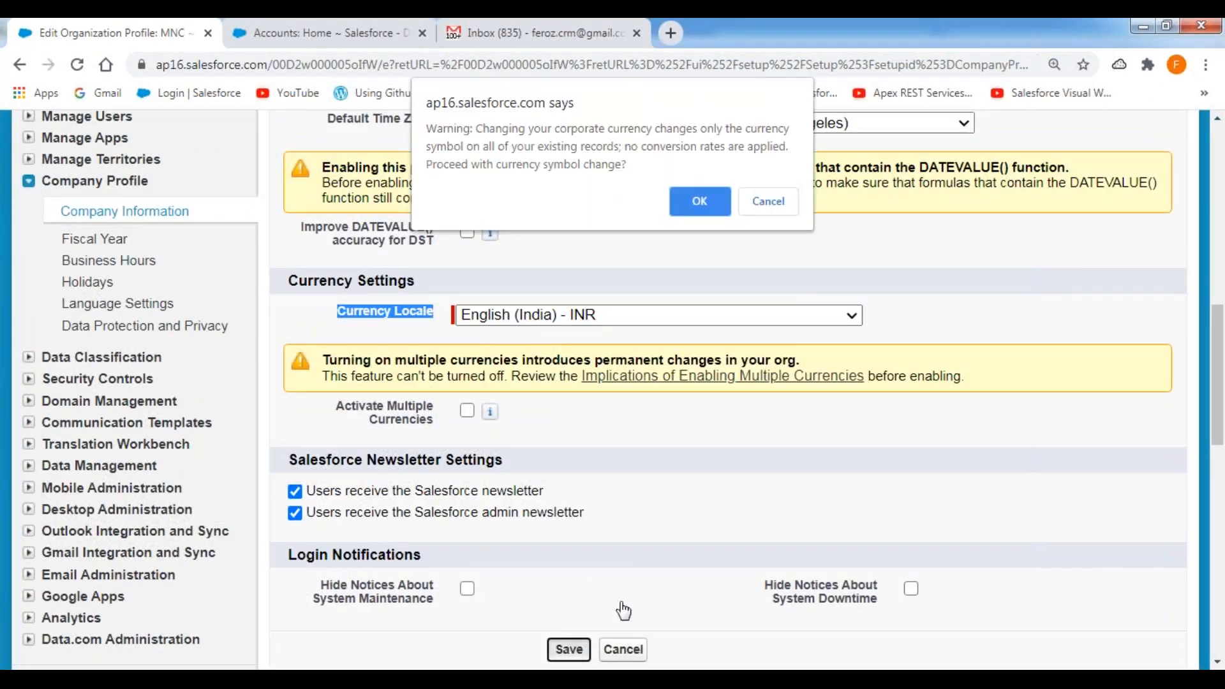
{"action": "left_click", "coordinate": [696, 208]}
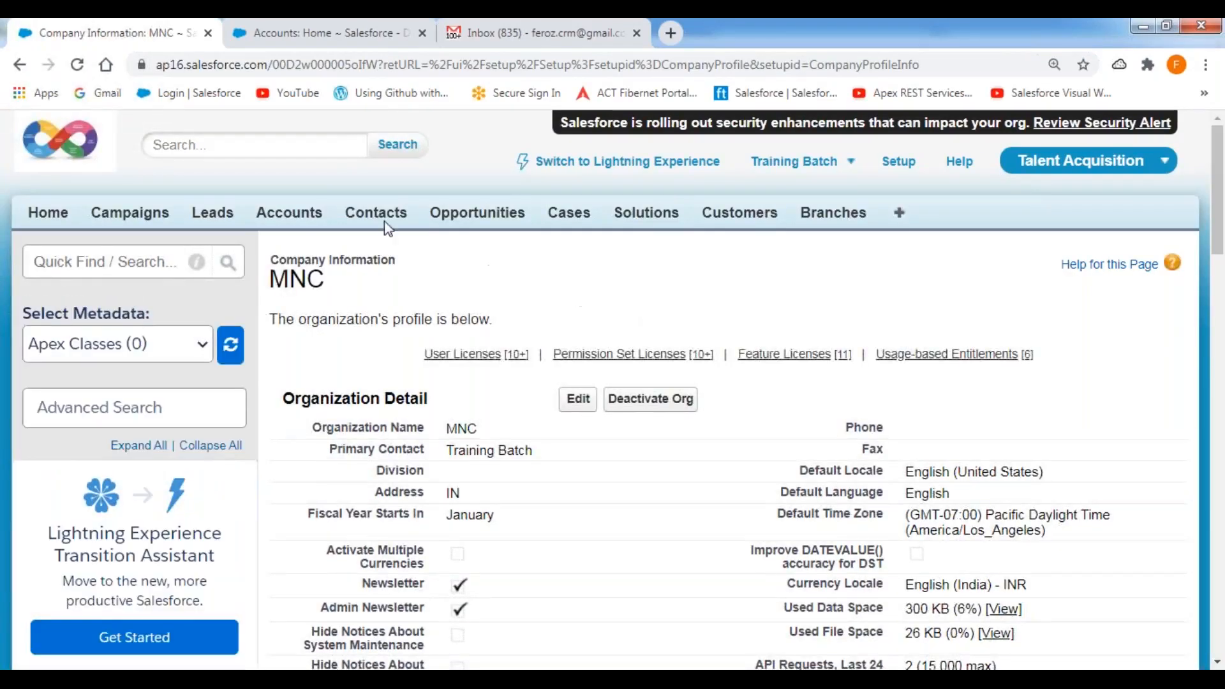
{"action": "left_click", "coordinate": [260, 42]}
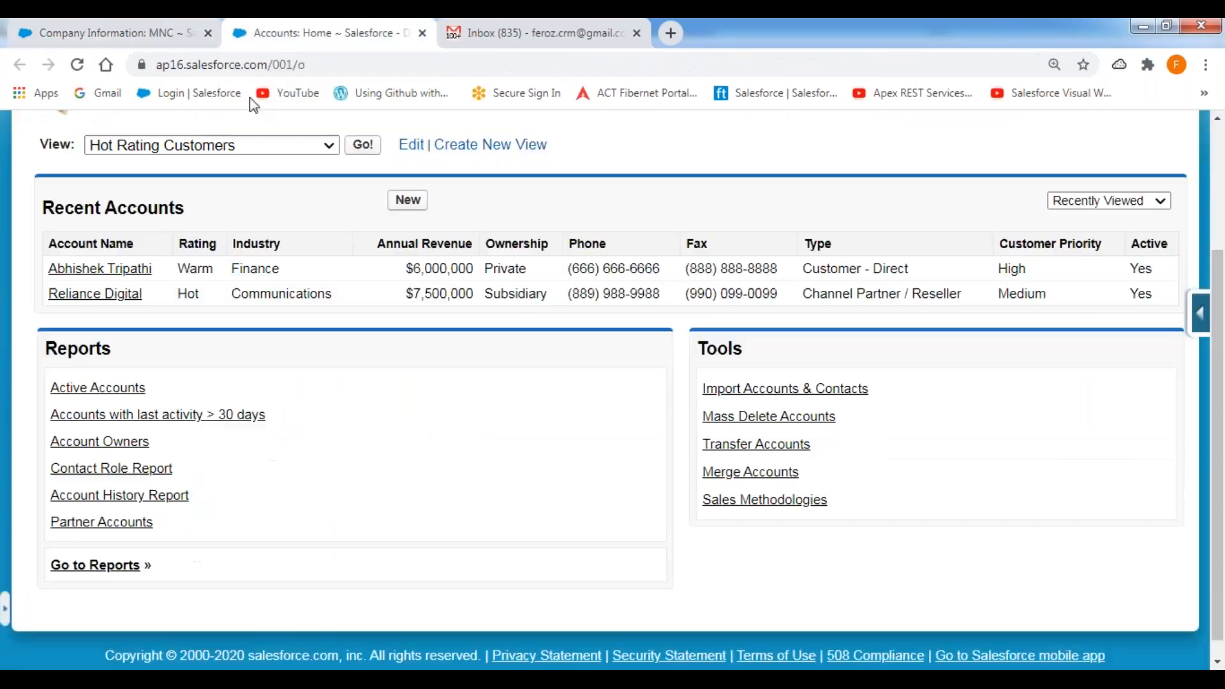
{"action": "left_click", "coordinate": [77, 64]}
- Reopen the MNC organization profile for editing and outline the Currency Settings heading in red
{"action": "left_click", "coordinate": [125, 31]}
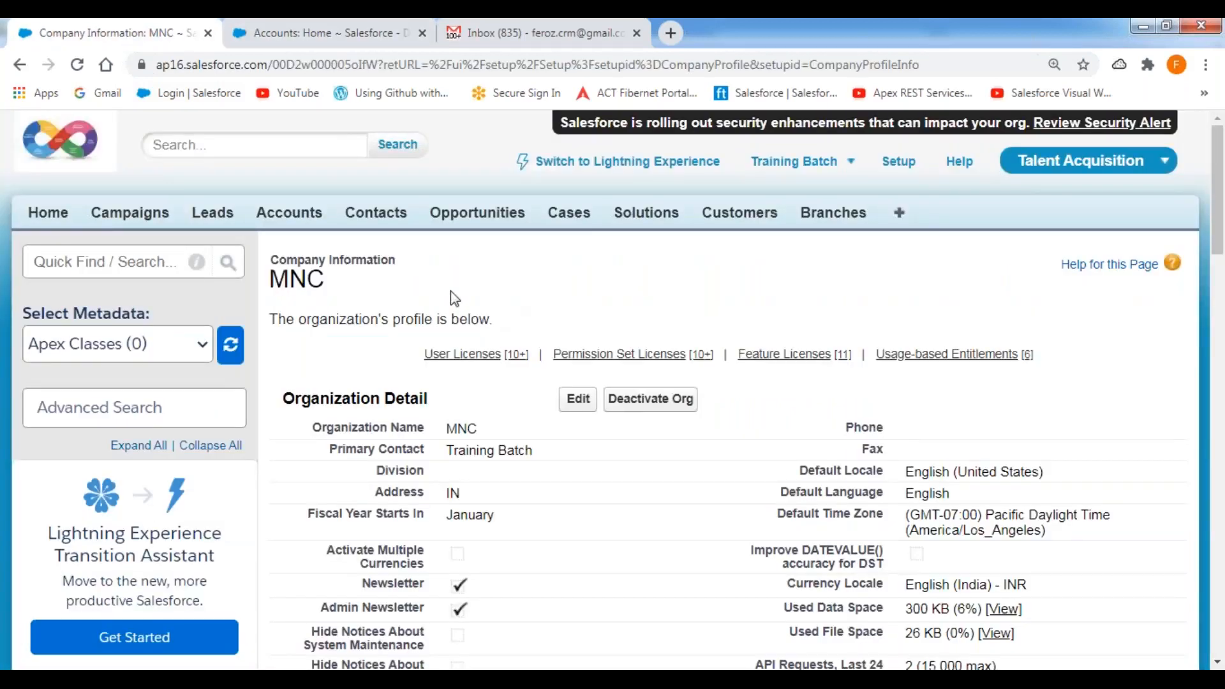
{"action": "scroll", "coordinate": [455, 298], "scroll_direction": "down", "scroll_amount": 3}
{"action": "left_click", "coordinate": [577, 219]}
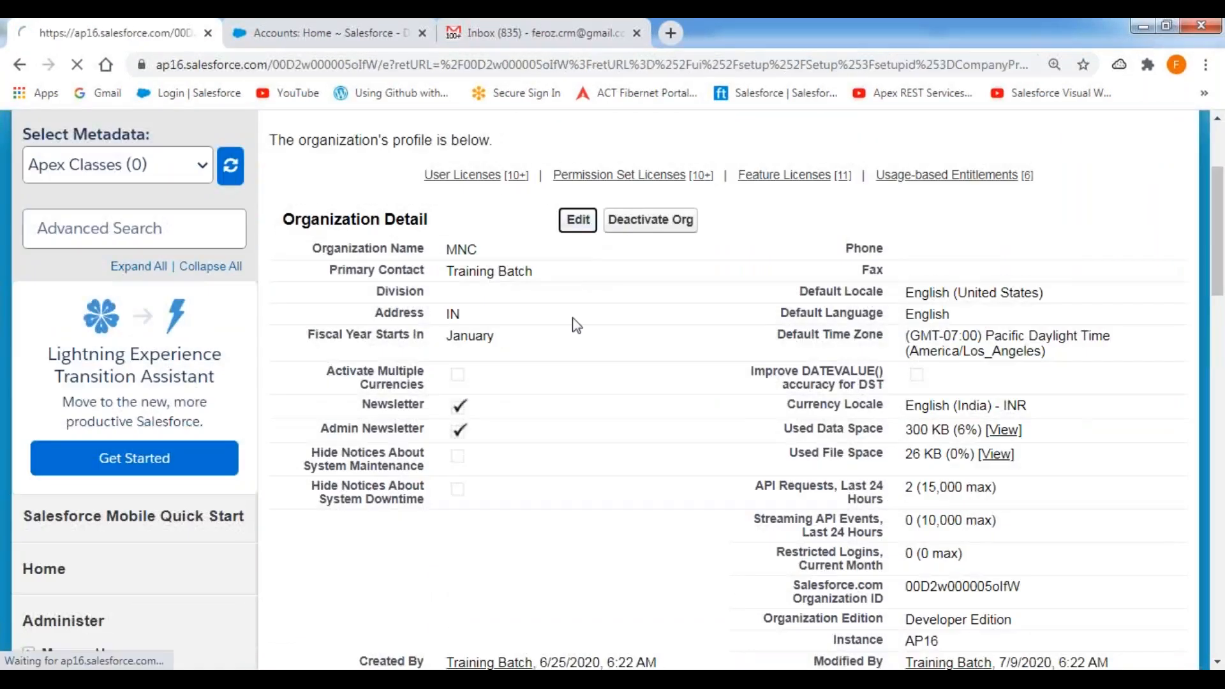
{"action": "scroll", "coordinate": [638, 342], "scroll_direction": "down", "scroll_amount": 8}
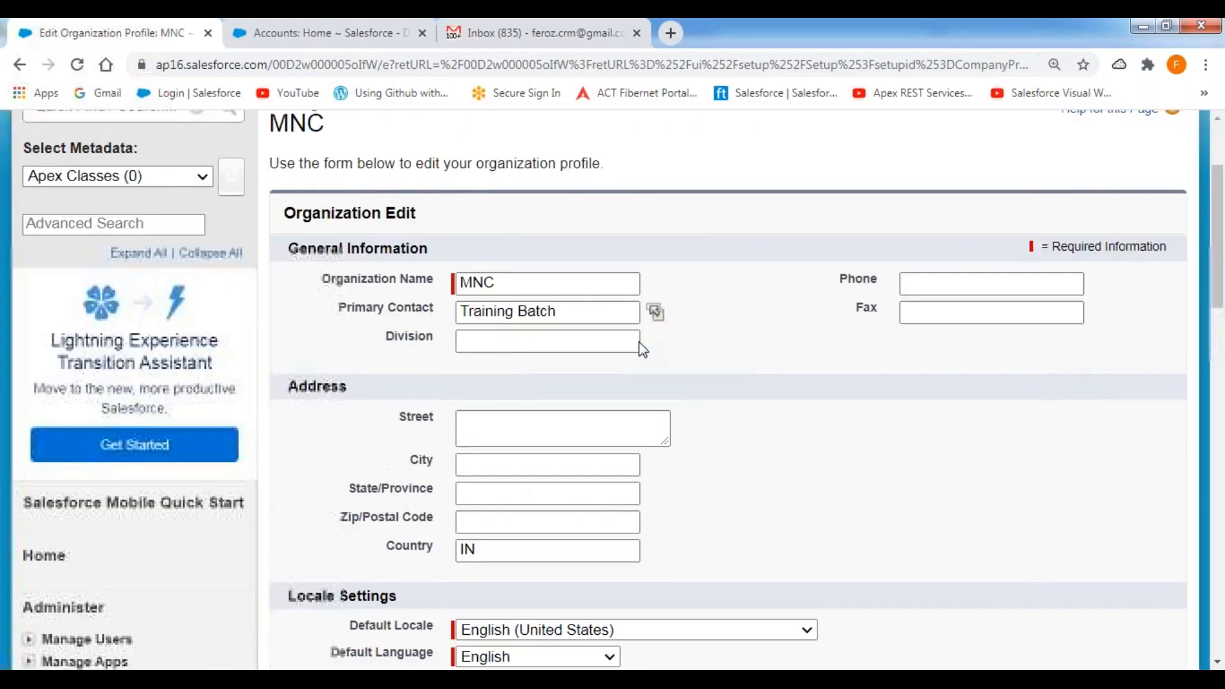
{"action": "scroll", "coordinate": [727, 389], "scroll_direction": "down", "scroll_amount": 4}
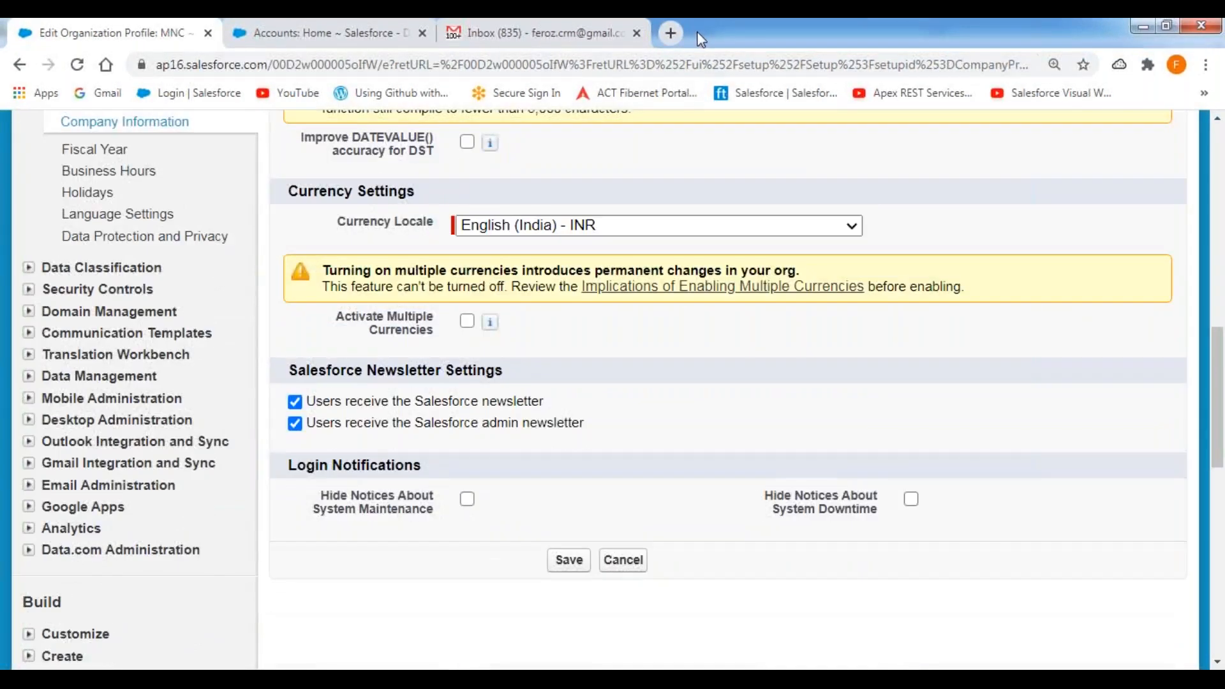
{"action": "mouse_move", "coordinate": [278, 206]}
{"action": "left_mouse_down"}
{"action": "mouse_move", "coordinate": [470, 181]}
{"action": "mouse_move", "coordinate": [326, 164]}
{"action": "mouse_move", "coordinate": [278, 206]}
{"action": "left_mouse_up"}
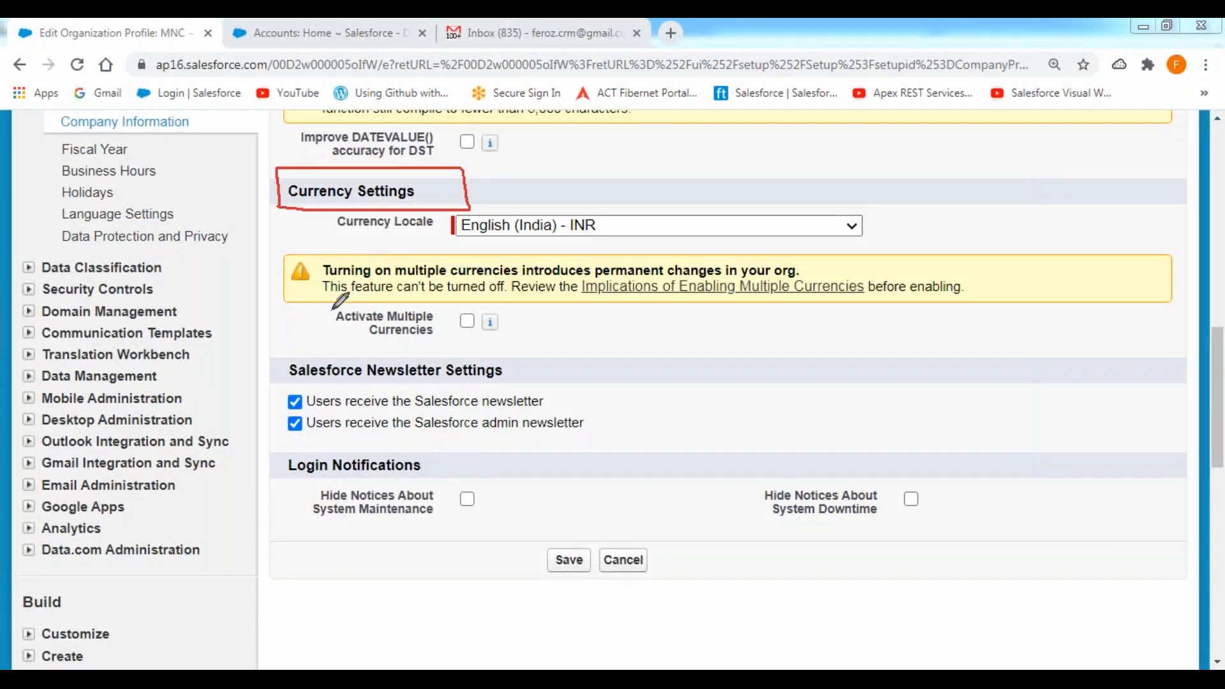
- Outline the Activate Multiple Currencies option in red and clear all red markings from the page
{"action": "mouse_move", "coordinate": [326, 307]}
{"action": "left_mouse_down"}
{"action": "mouse_move", "coordinate": [325, 345]}
{"action": "mouse_move", "coordinate": [481, 348]}
{"action": "mouse_move", "coordinate": [482, 307]}
{"action": "mouse_move", "coordinate": [323, 305]}
{"action": "mouse_move", "coordinate": [326, 321]}
{"action": "left_mouse_up"}
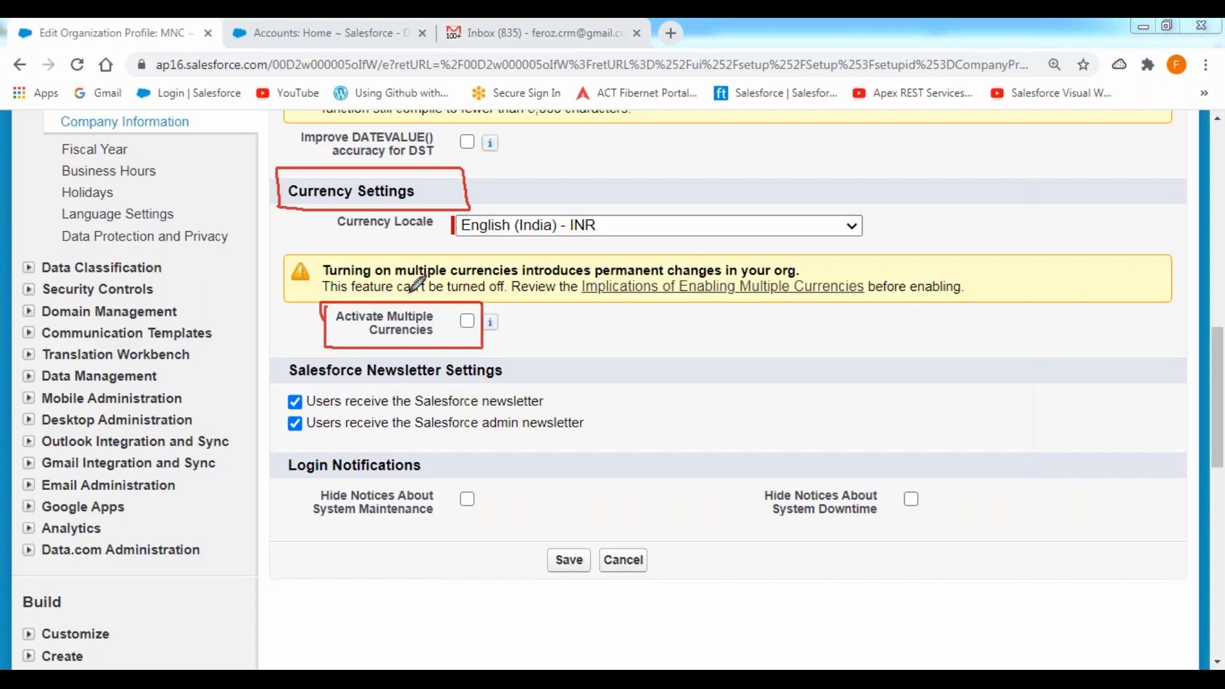
{"action": "left_click", "coordinate": [511, 183]}
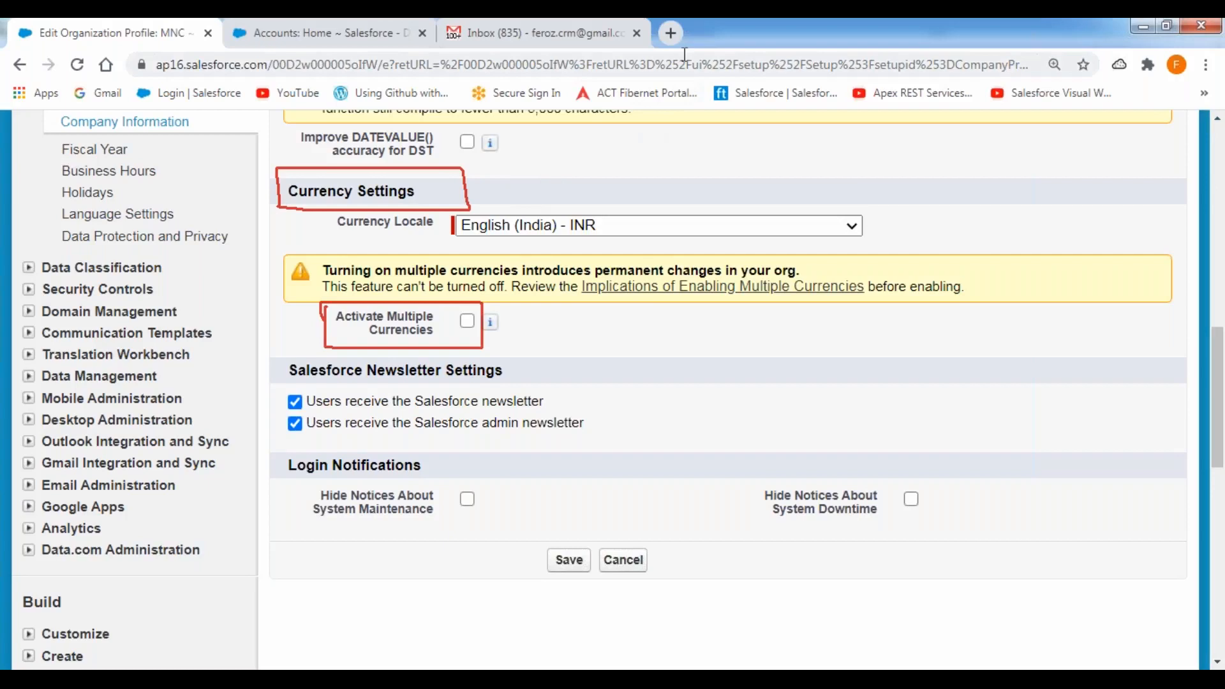
{"action": "left_click", "coordinate": [695, 29]}
{"action": "left_click", "coordinate": [672, 155]}
{"action": "left_click", "coordinate": [511, 195]}
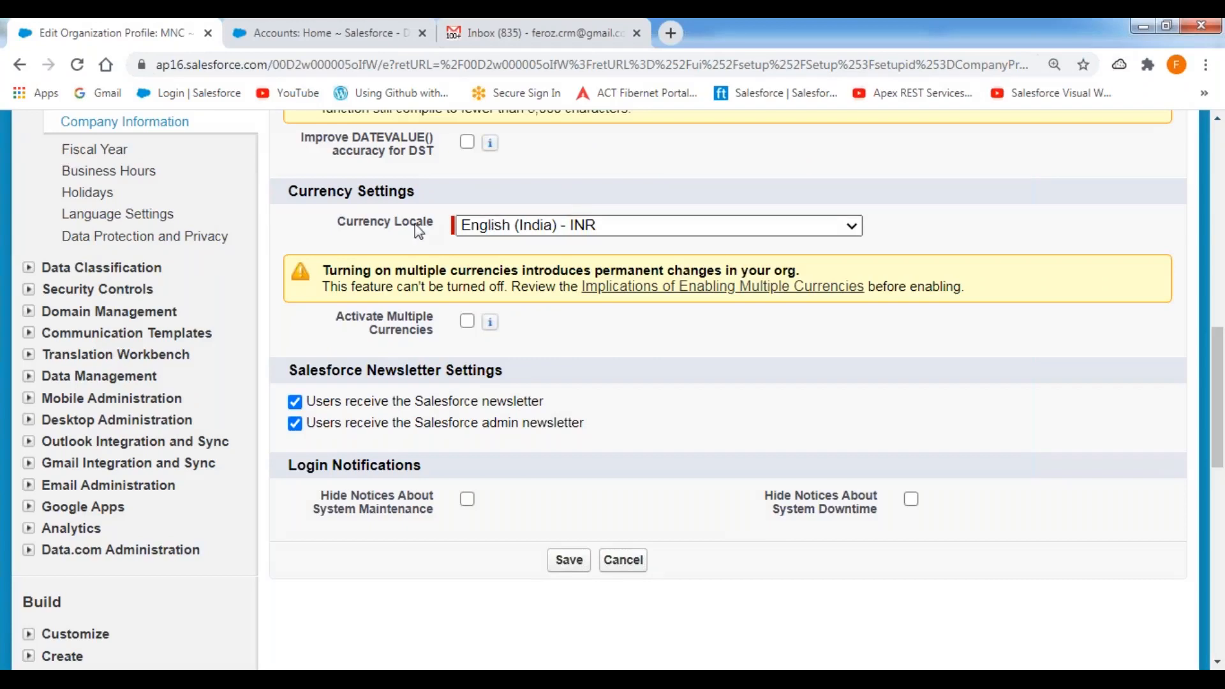
- Open the Login History page under Manage Users and look over the recorded logins
{"action": "scroll", "coordinate": [305, 234], "scroll_direction": "up", "scroll_amount": 5}
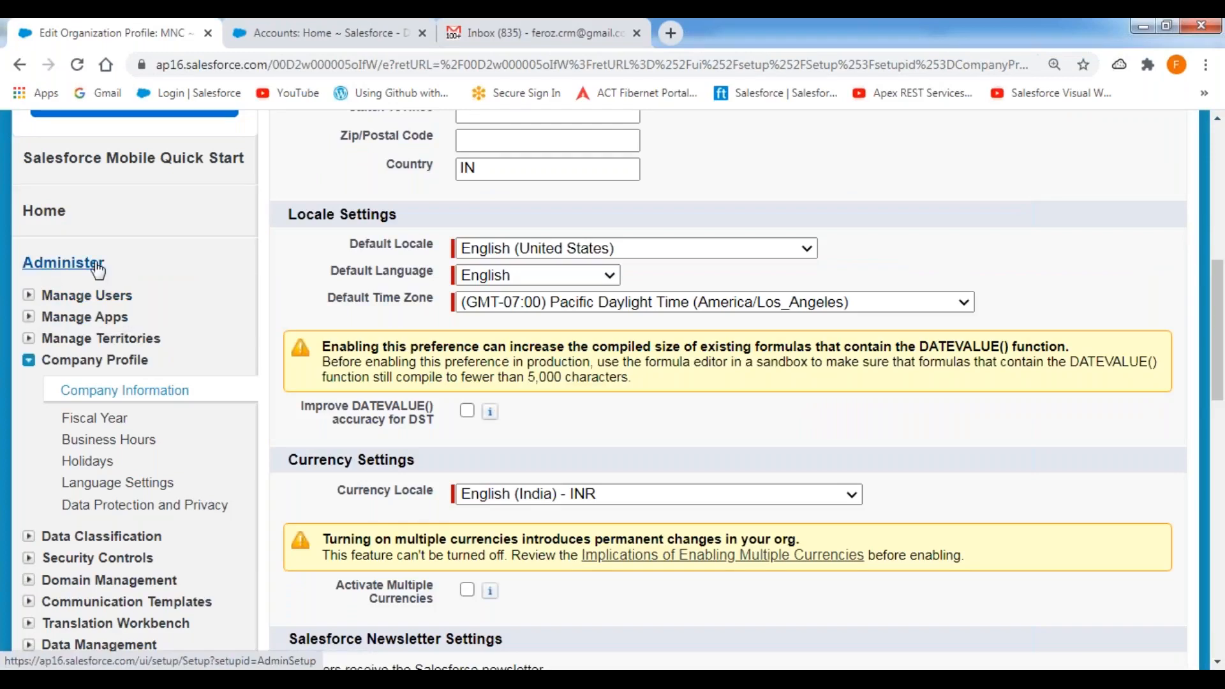
{"action": "left_click", "coordinate": [28, 296]}
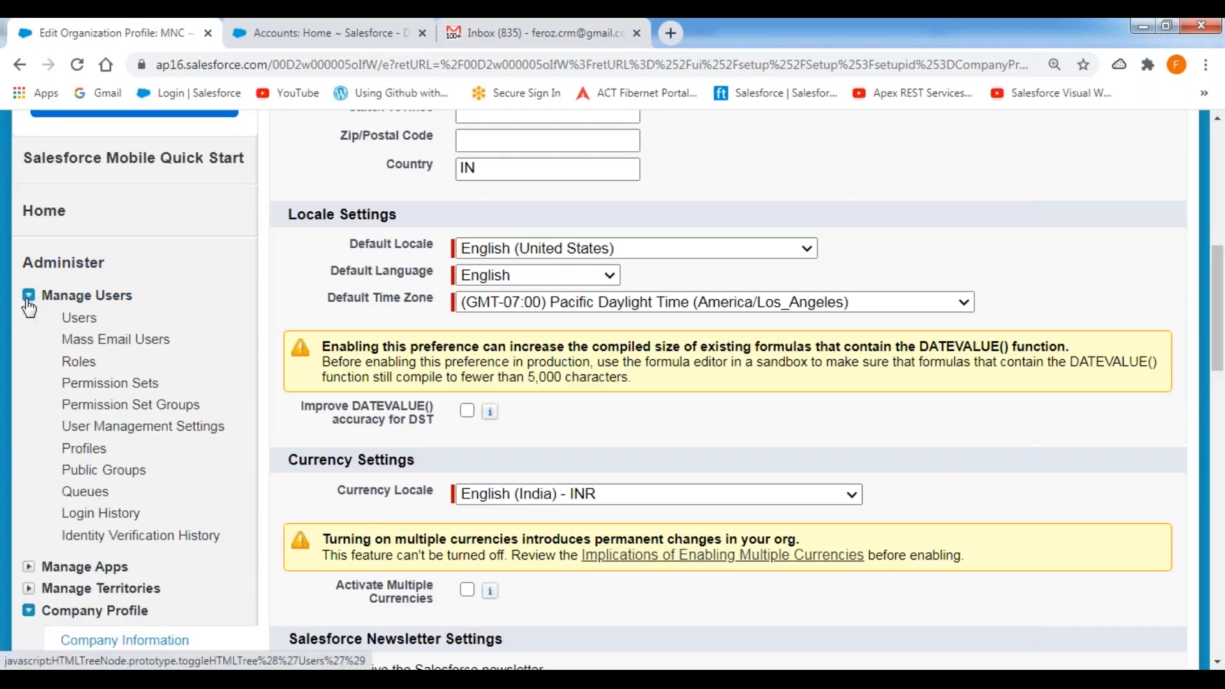
{"action": "left_click", "coordinate": [101, 515]}
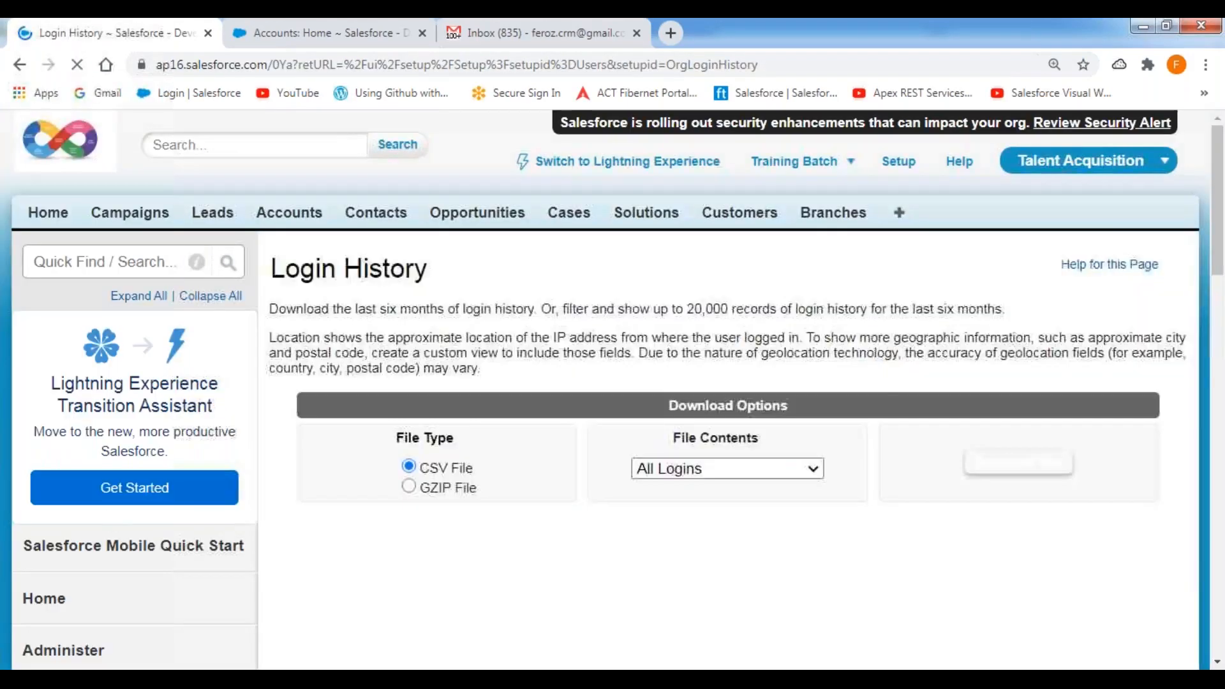
{"action": "scroll", "coordinate": [683, 396], "scroll_direction": "down", "scroll_amount": 4}
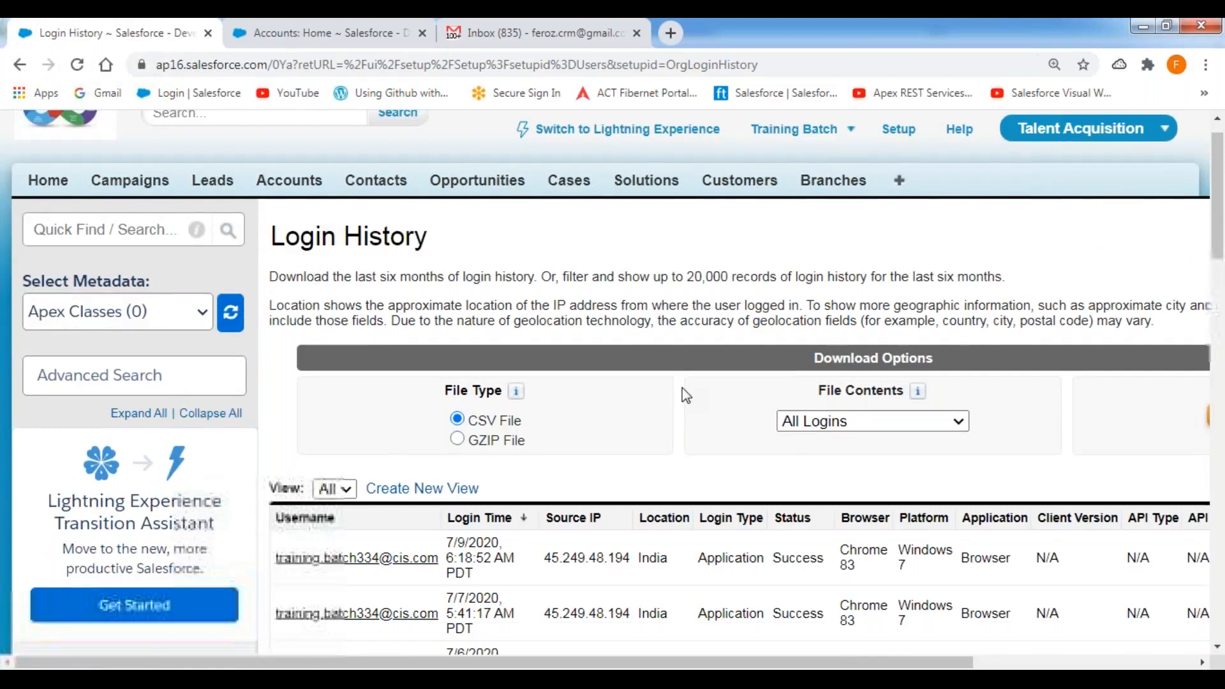
{"action": "scroll", "coordinate": [631, 412], "scroll_direction": "up", "scroll_amount": 4}
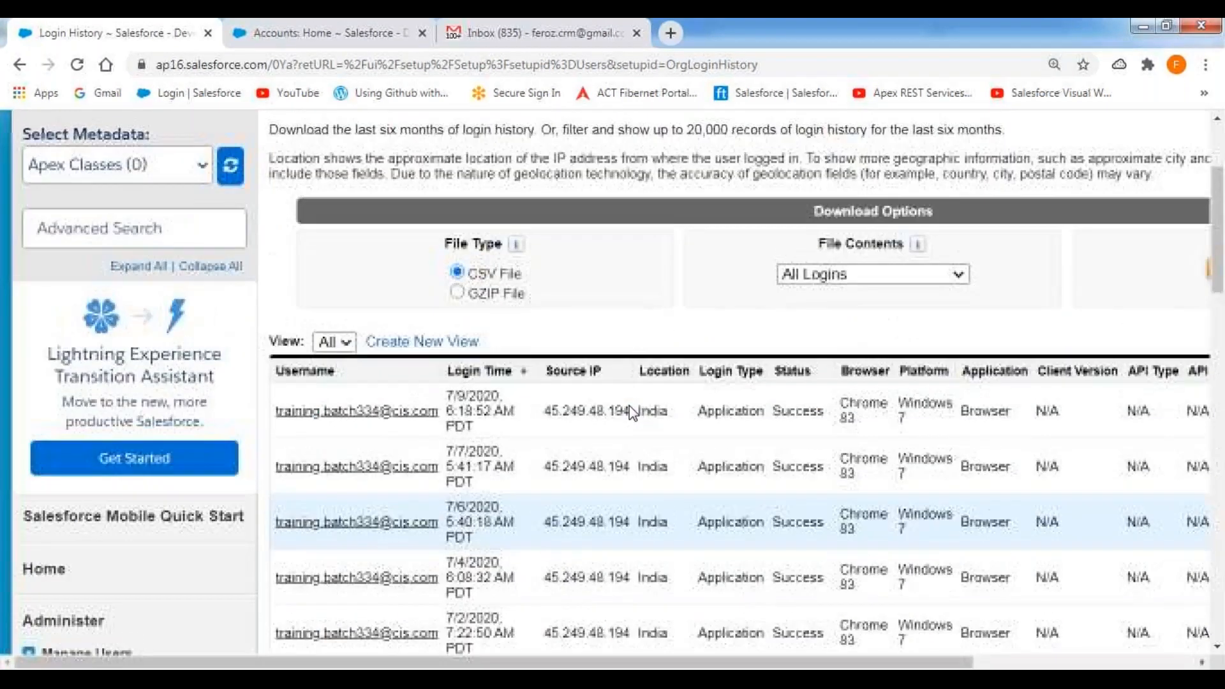
- Download the login history for All Logins as a CSV file, open it in Excel and dismiss the activation wizard
{"action": "left_click_drag", "start_coordinate": [530, 662], "coordinate": [755, 651]}
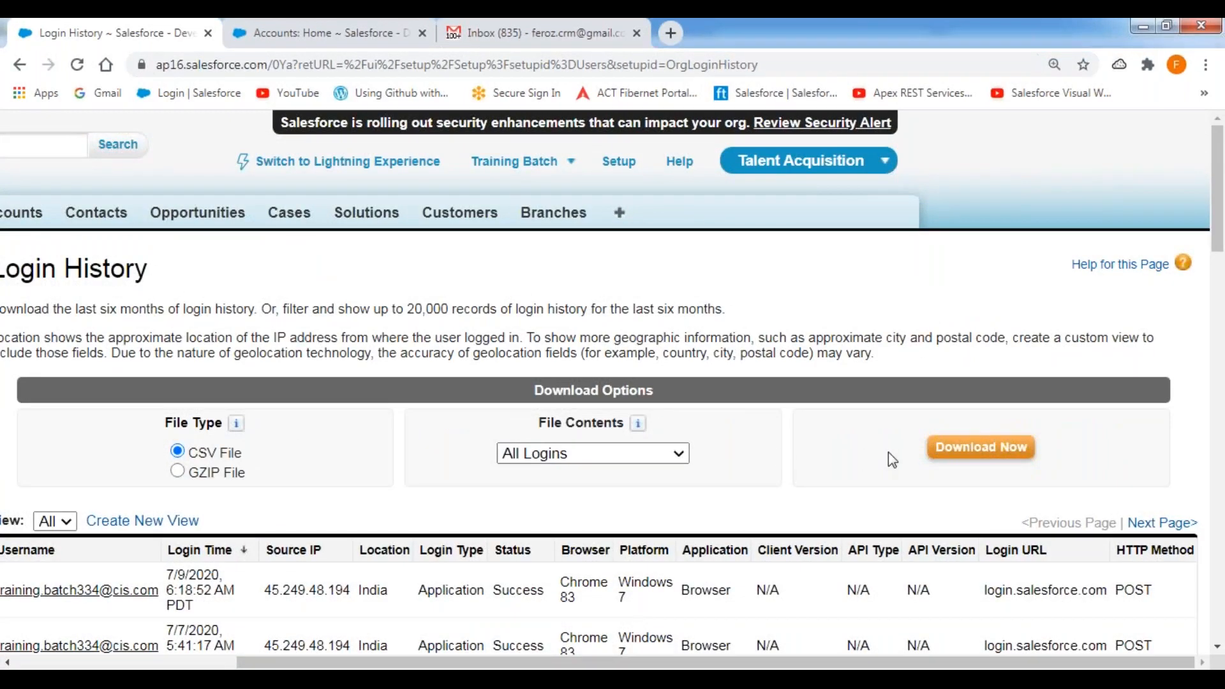
{"action": "left_click", "coordinate": [960, 454]}
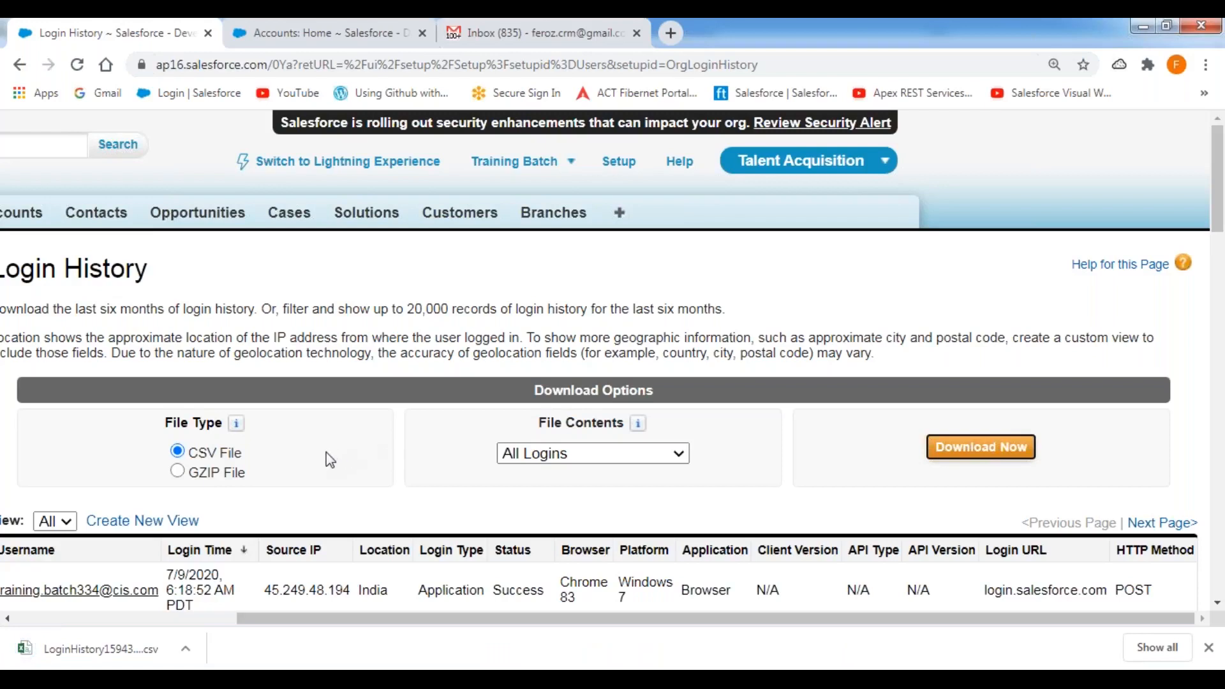
{"action": "left_click", "coordinate": [122, 653]}
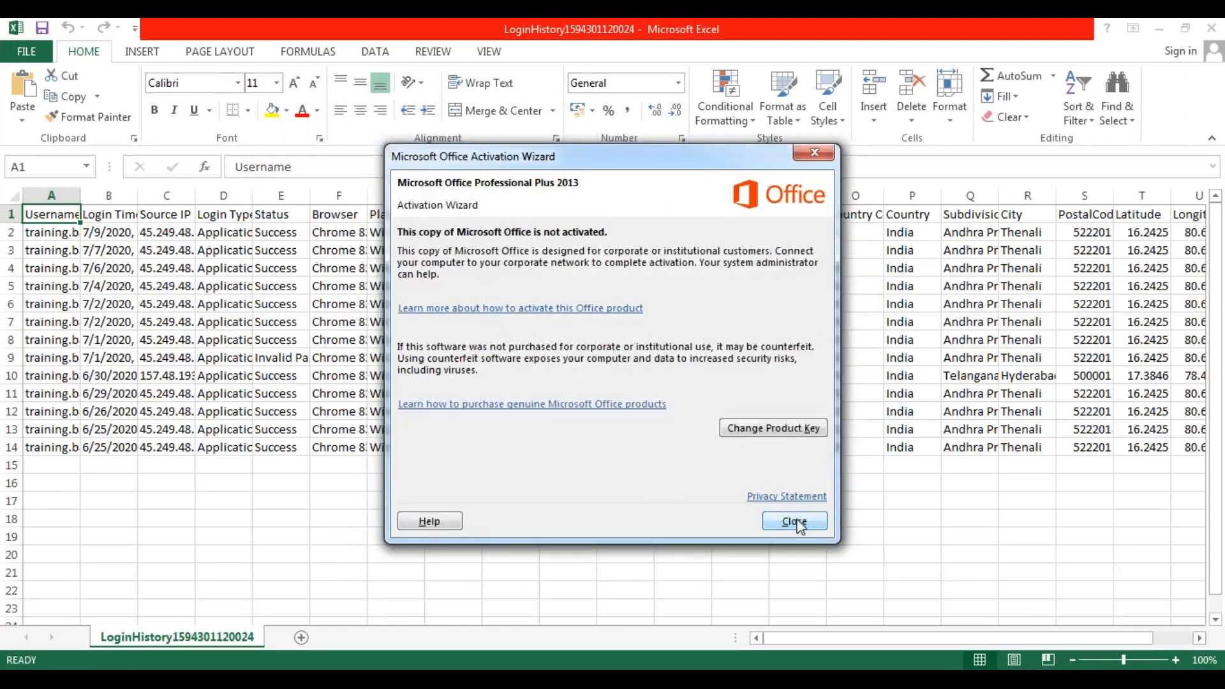
{"action": "left_click", "coordinate": [795, 522]}
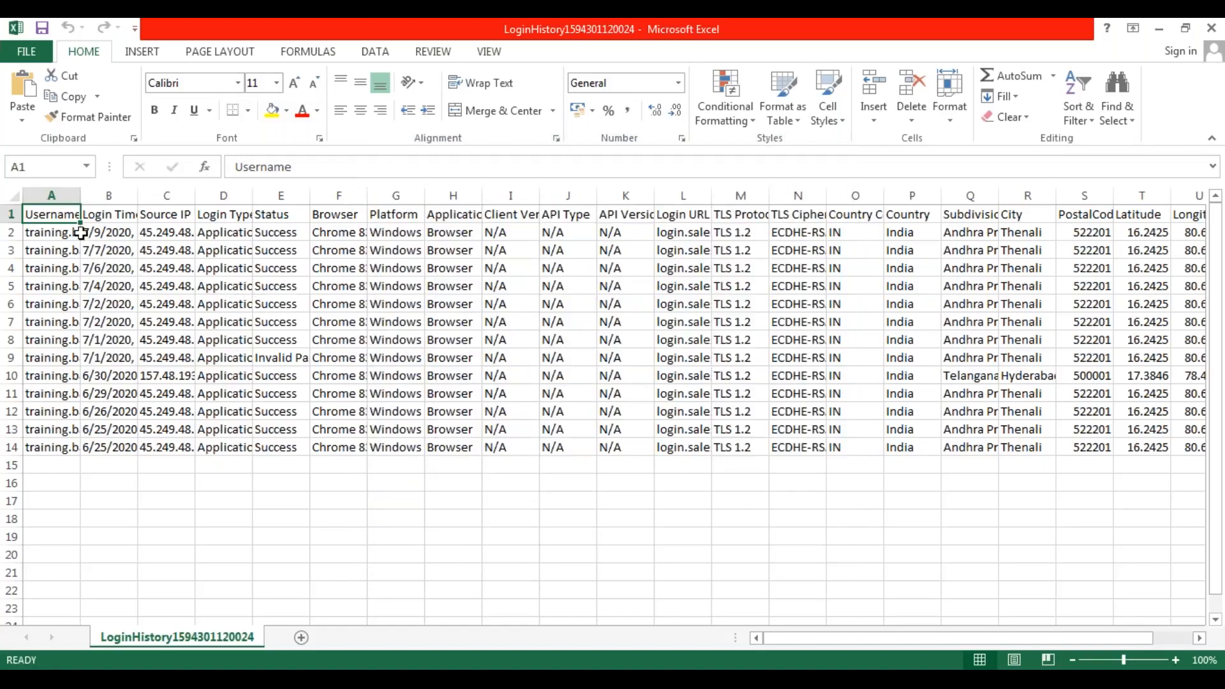
- Fit all columns of the login history sheet to their contents and enlarge the view to 120%
{"action": "left_click", "coordinate": [14, 195]}
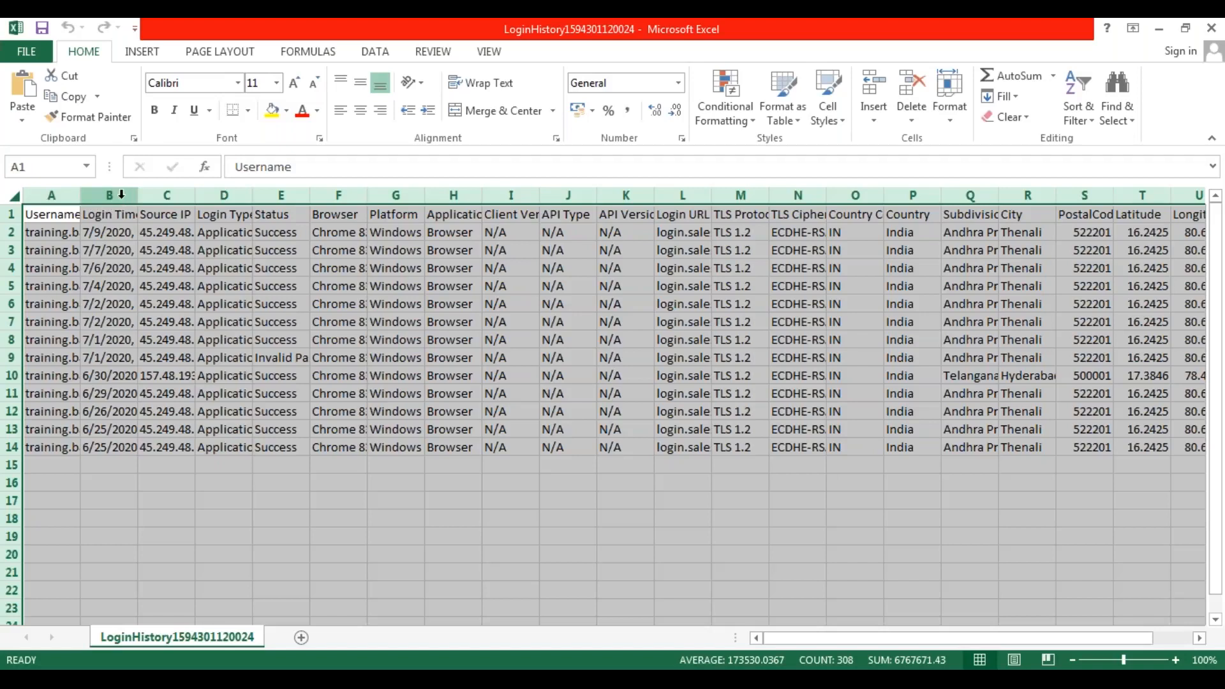
{"action": "double_click", "coordinate": [81, 194]}
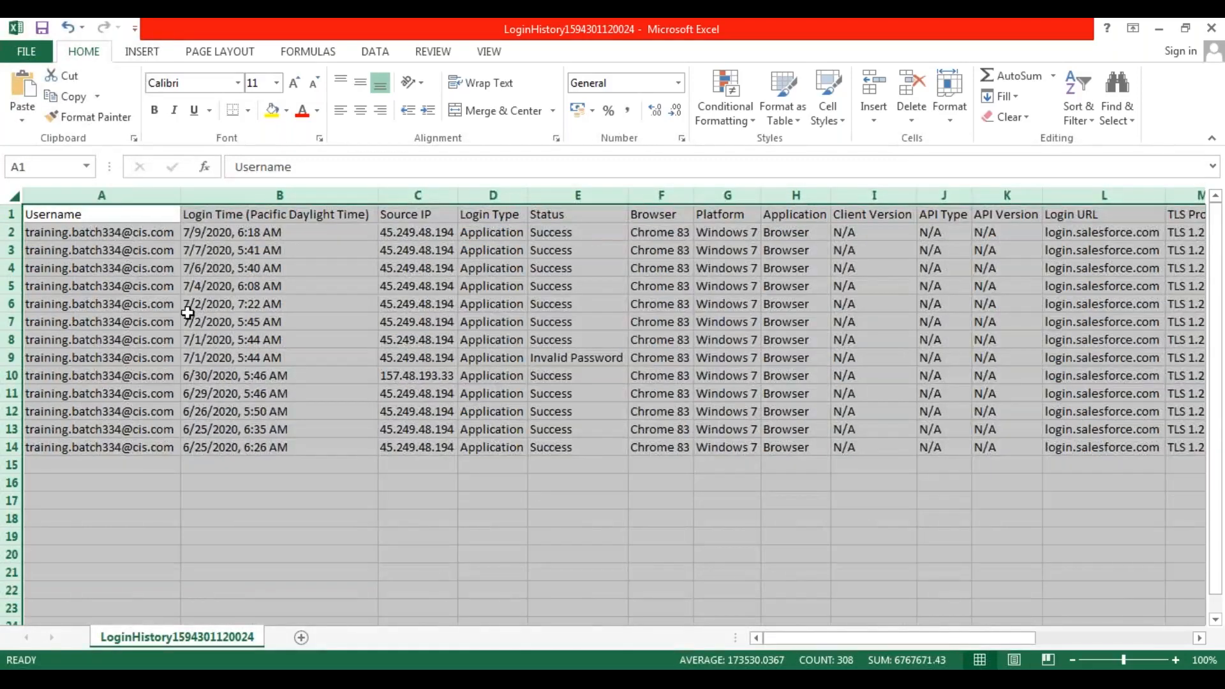
{"action": "left_click", "coordinate": [185, 319]}
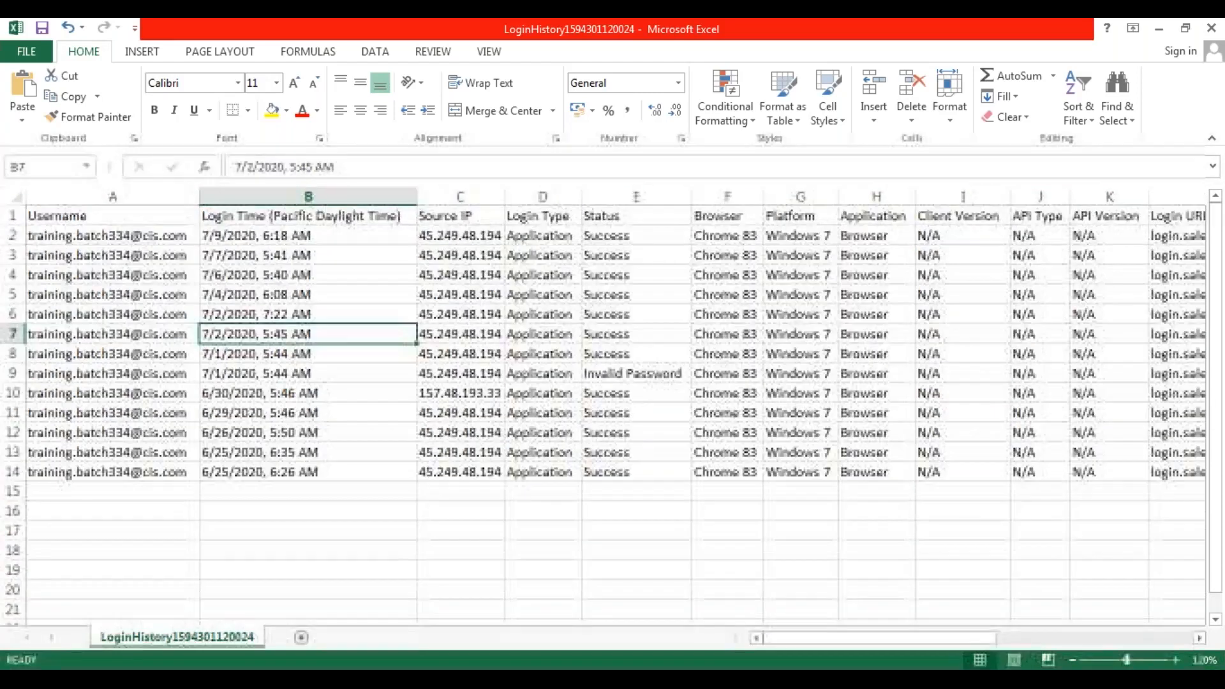
{"action": "left_click", "coordinate": [1175, 660]}
{"action": "left_click_drag", "start_coordinate": [966, 641], "coordinate": [748, 641]}
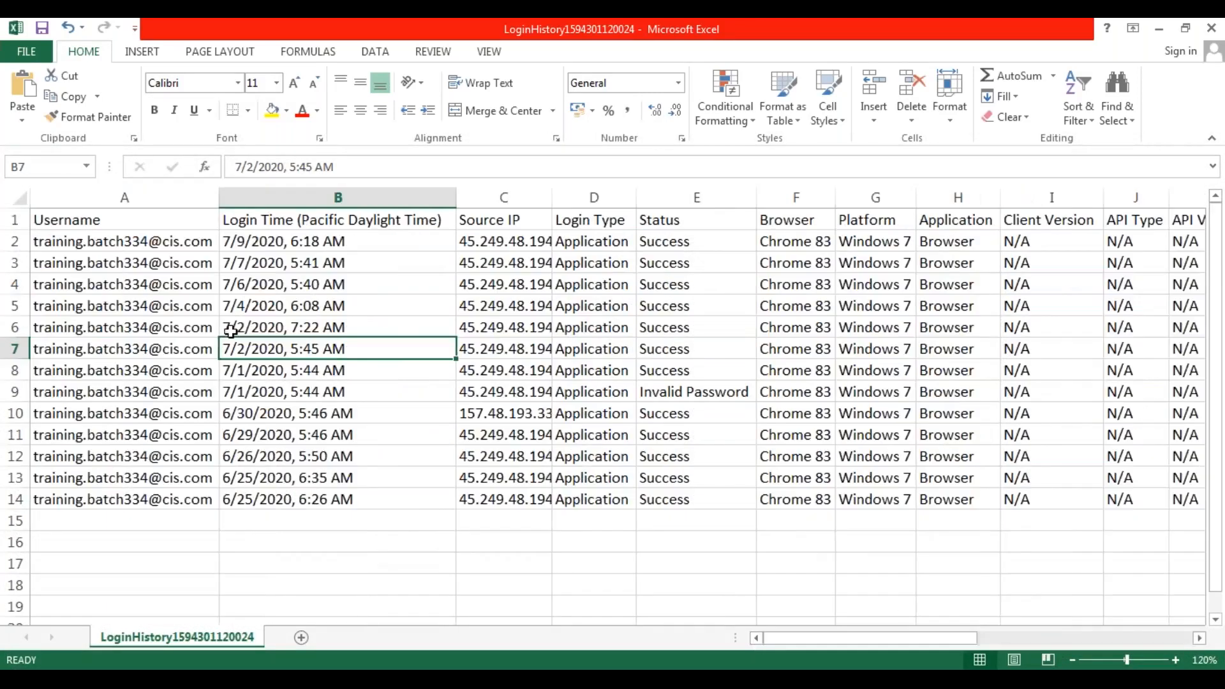
- Examine the first login record from Username through Login Type, and check the Status column row by row
{"action": "left_click", "coordinate": [144, 241]}
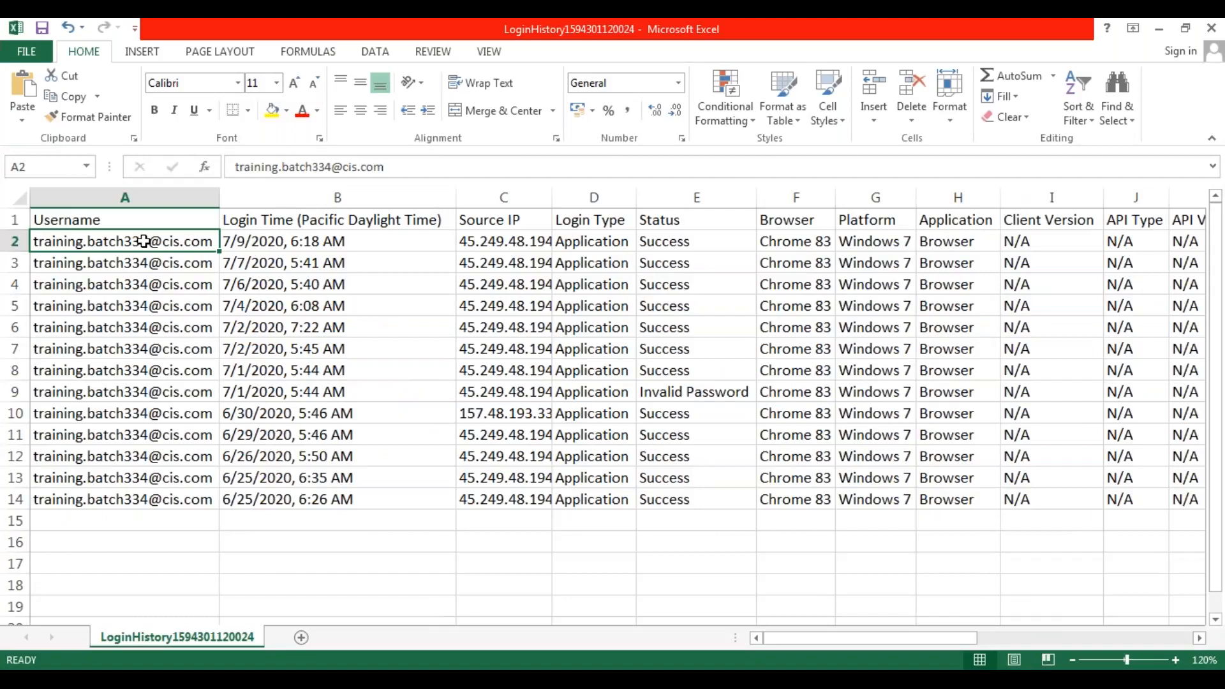
{"action": "key", "text": "Right"}
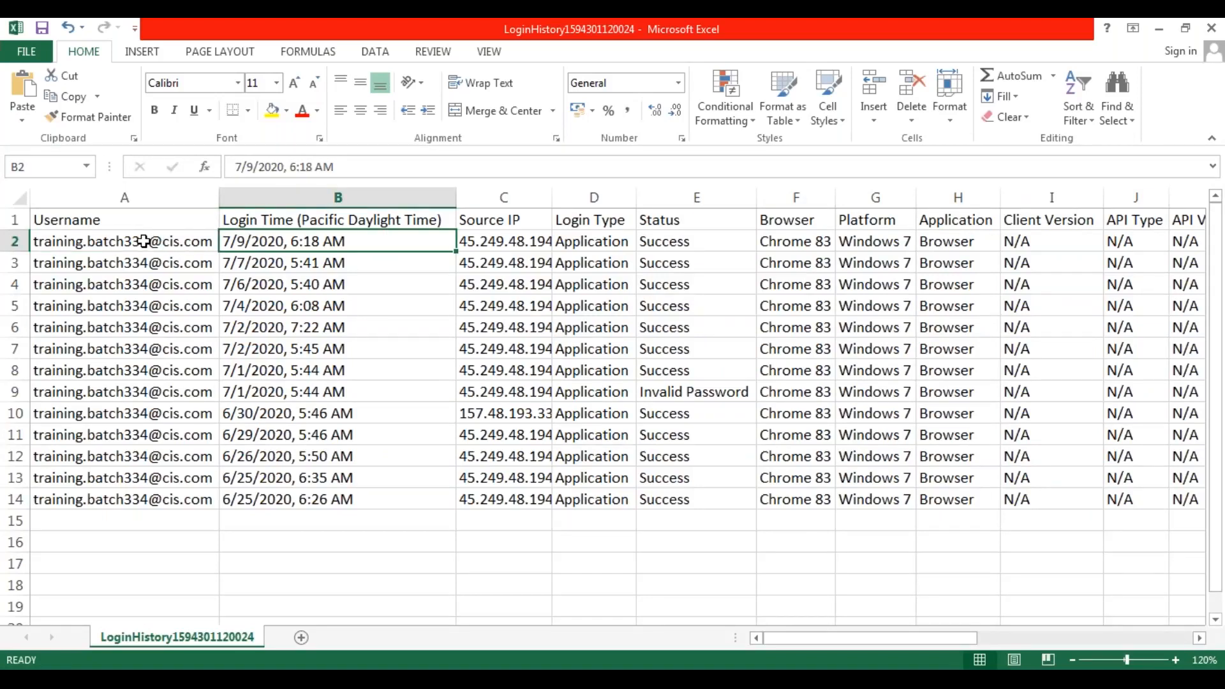
{"action": "key", "text": "Right"}
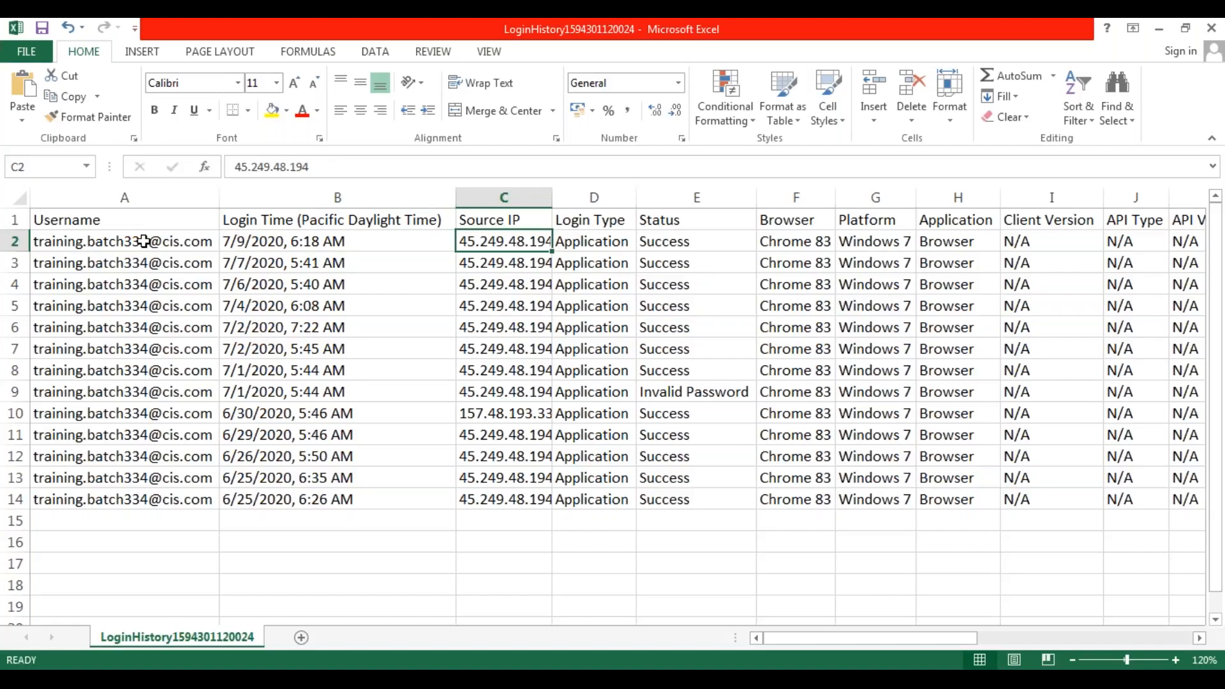
{"action": "key", "text": "Right"}
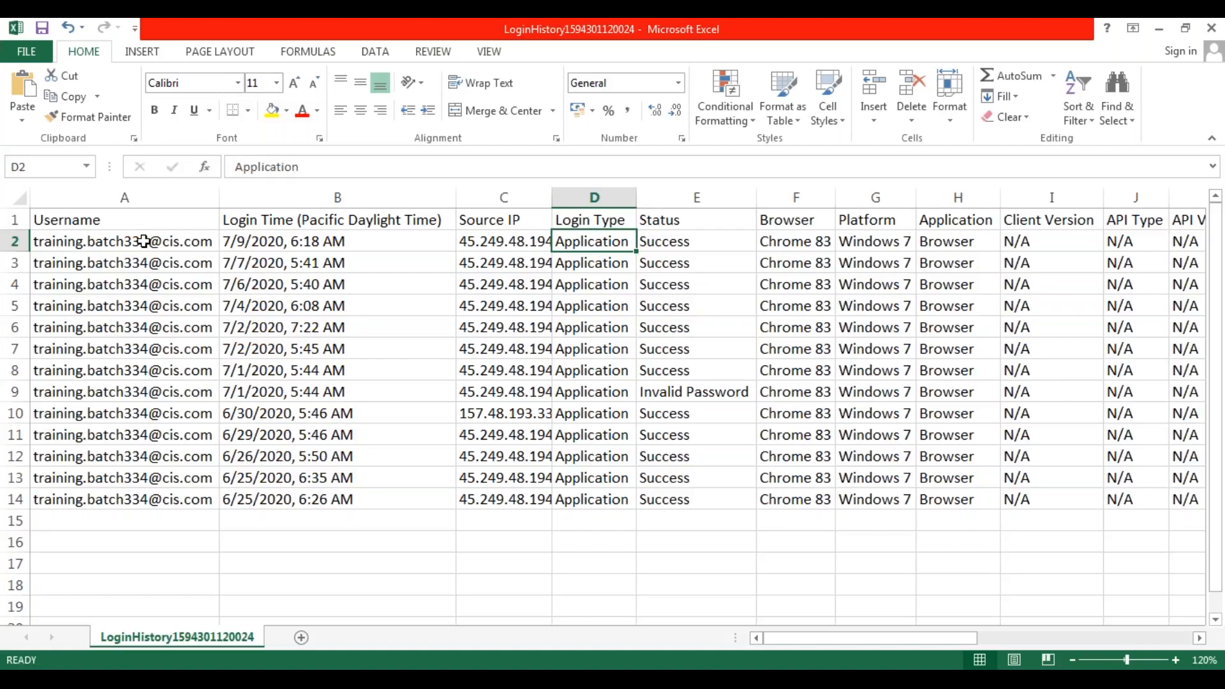
{"action": "key", "text": "Right"}
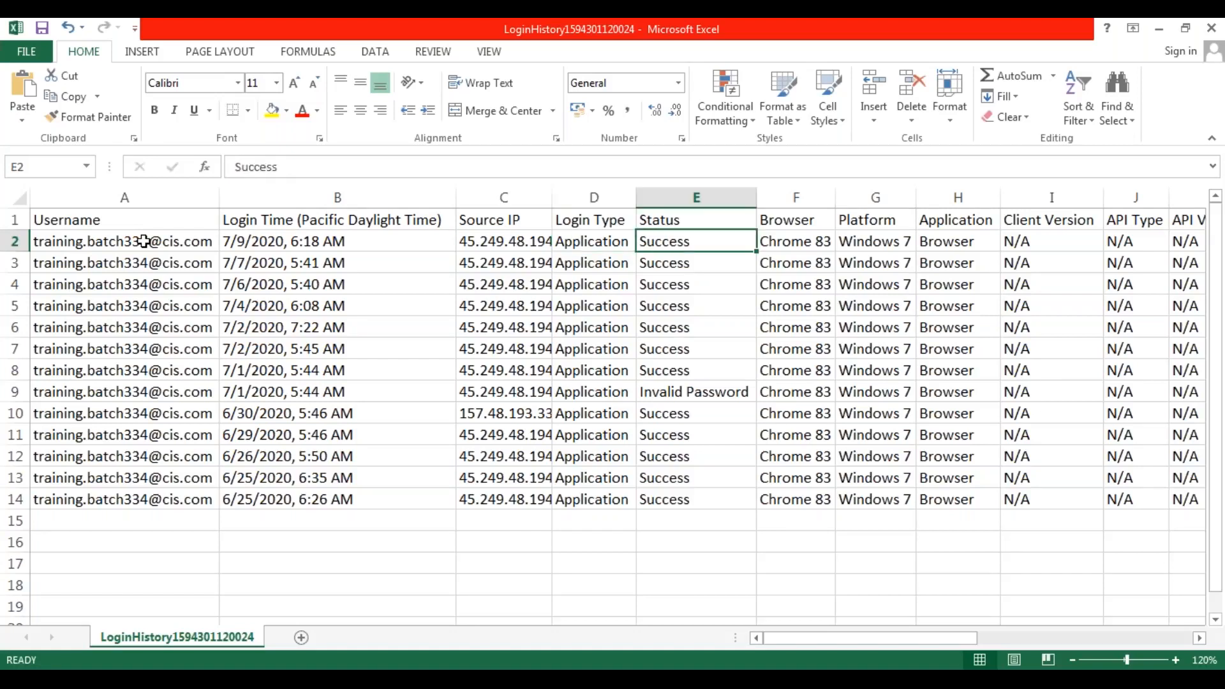
{"action": "key", "text": "Down"}
{"action": "key", "text": "Down"}
{"action": "key", "text": "Down"}
{"action": "key", "text": "Down"}
{"action": "key", "text": "Down"}
{"action": "key", "text": "Down"}
{"action": "key", "text": "Down"}
{"action": "key", "text": "Down"}
{"action": "key", "text": "Up"}
{"action": "key", "text": "Up"}
{"action": "key", "text": "Up"}
{"action": "key", "text": "Up"}
{"action": "key", "text": "Up"}
{"action": "key", "text": "Up"}
{"action": "key", "text": "Up"}
{"action": "key", "text": "Up"}
- Examine the remaining details of the first login record, from Browser and Platform through Login URL, Country and City to Longitude
{"action": "key", "text": "Right"}
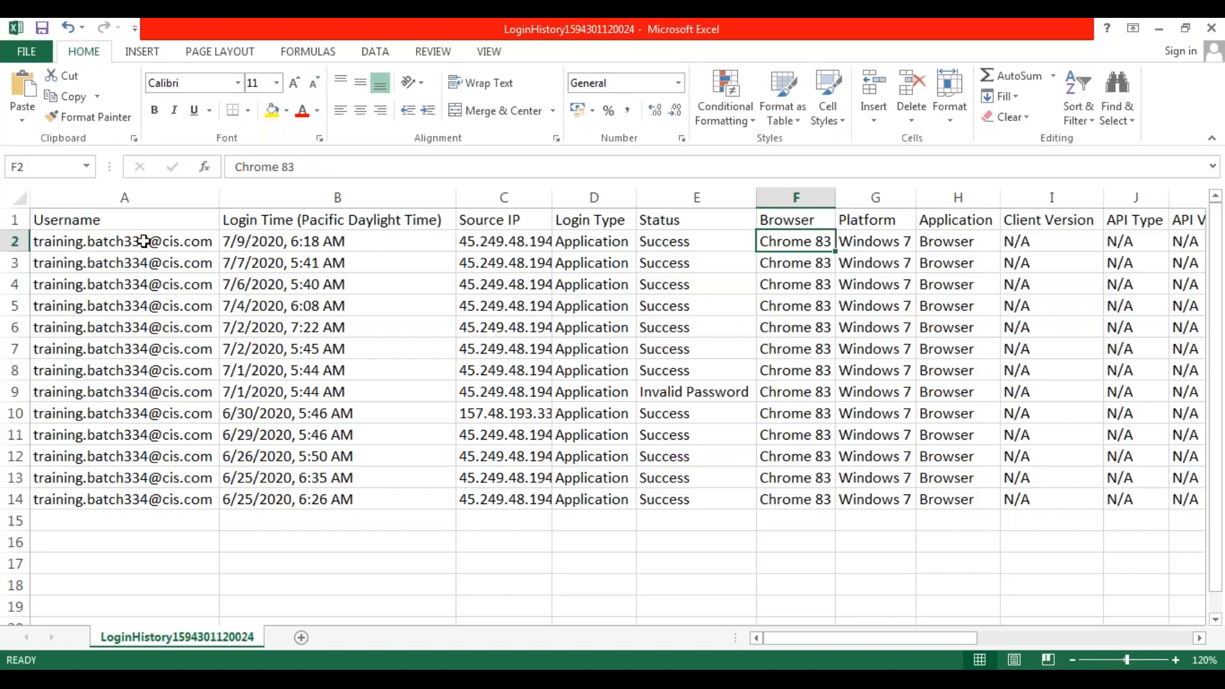
{"action": "key", "text": "Right"}
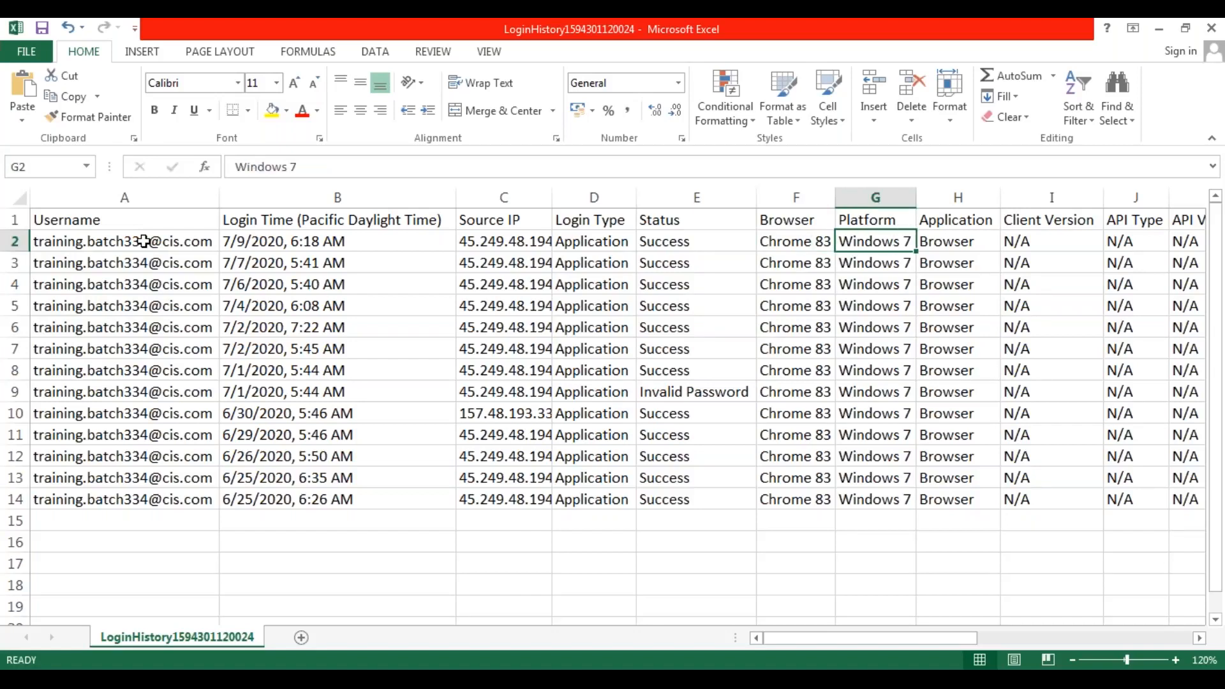
{"action": "key", "text": "Right"}
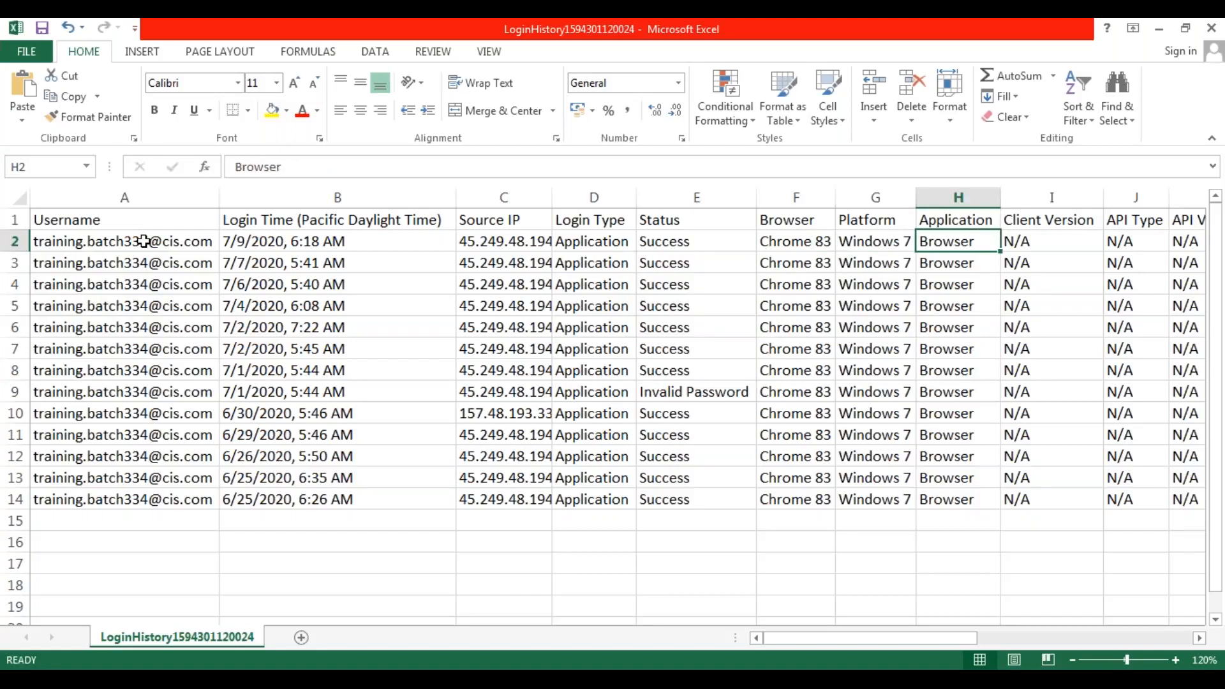
{"action": "key", "text": "Right"}
{"action": "key", "text": "Right"}
{"action": "key", "text": "Right"}
{"action": "key", "text": "Right"}
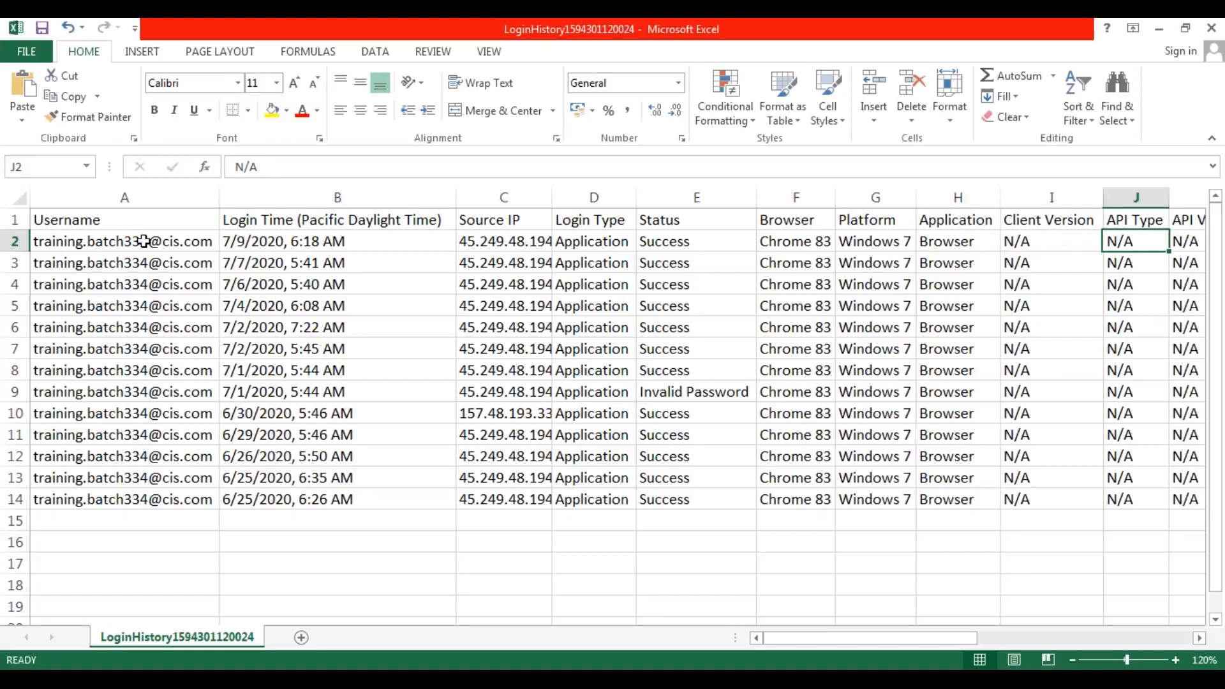
{"action": "key", "text": "Left"}
{"action": "key", "text": "Right"}
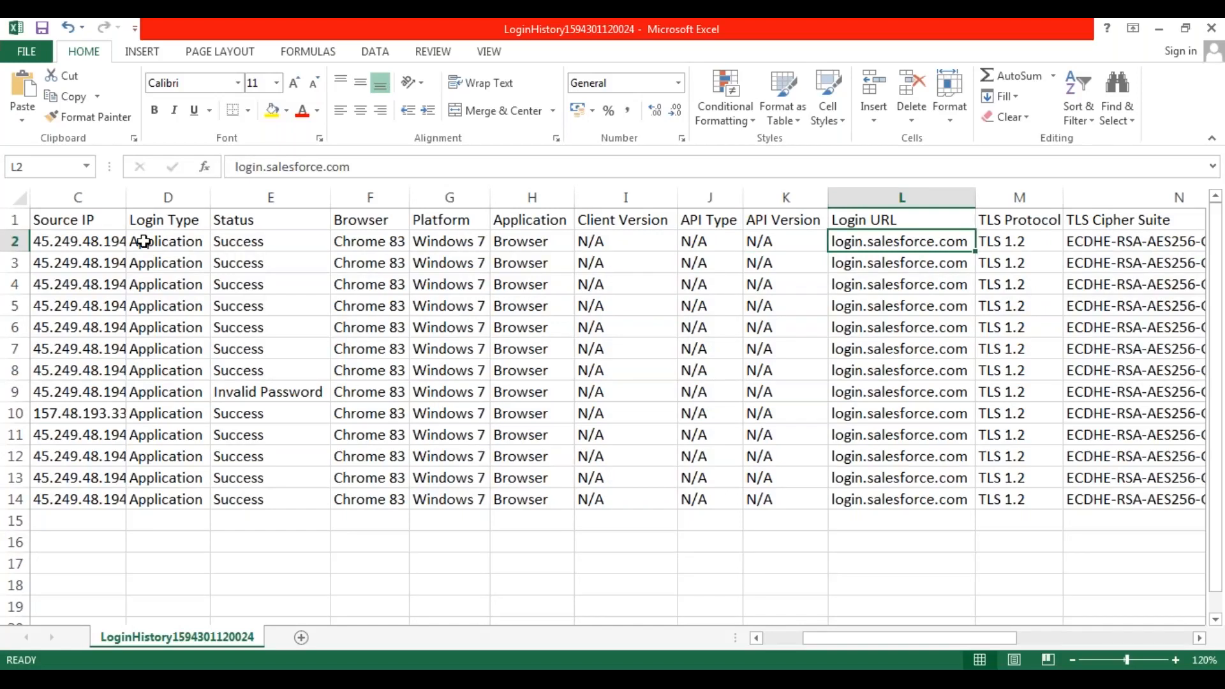
{"action": "key", "text": "Right"}
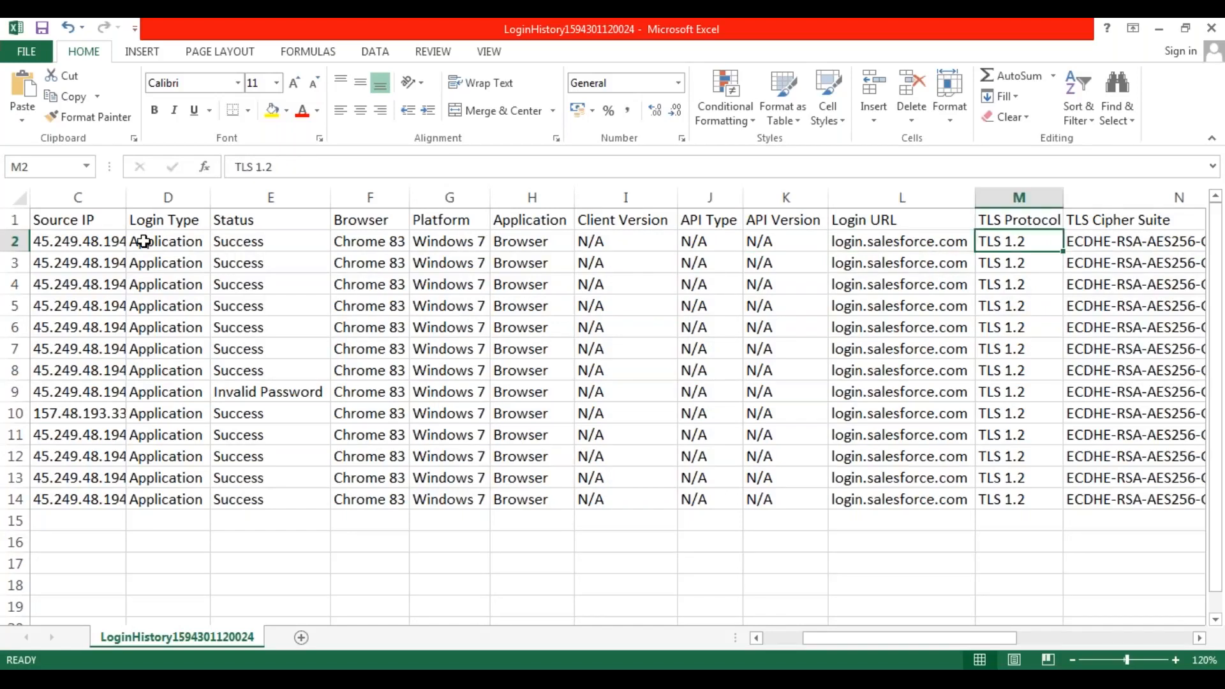
{"action": "key", "text": "Right"}
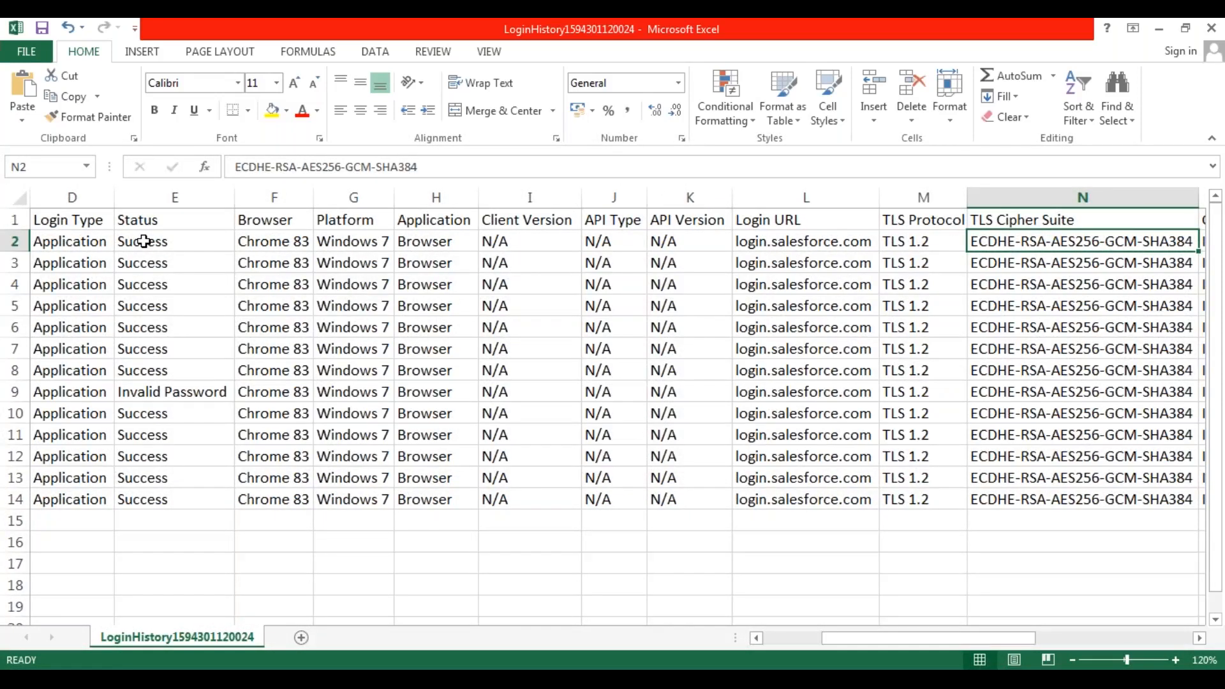
{"action": "key", "text": "Right"}
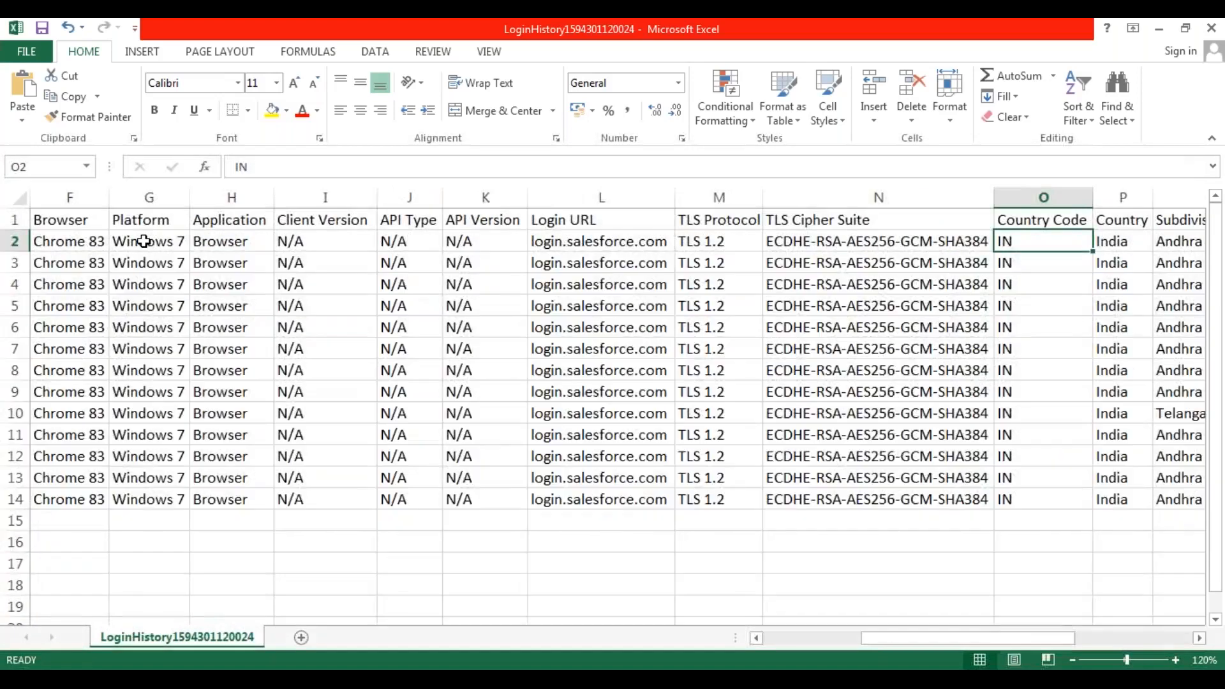
{"action": "key", "text": "Right"}
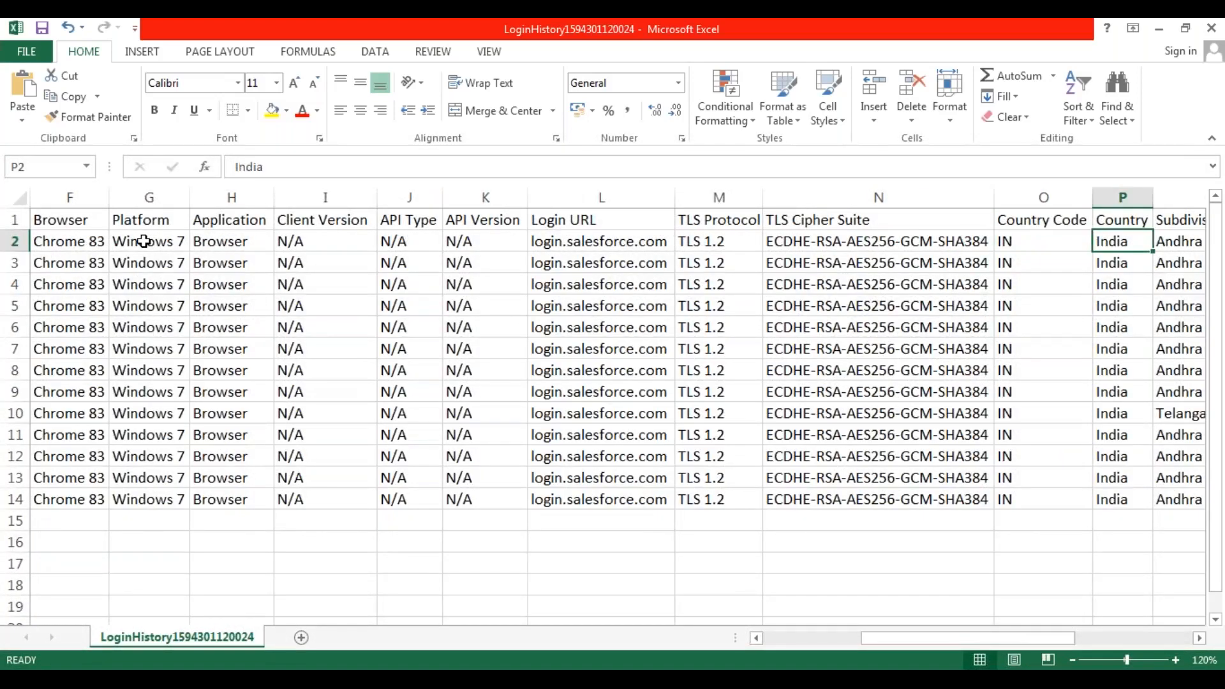
{"action": "key", "text": "Right"}
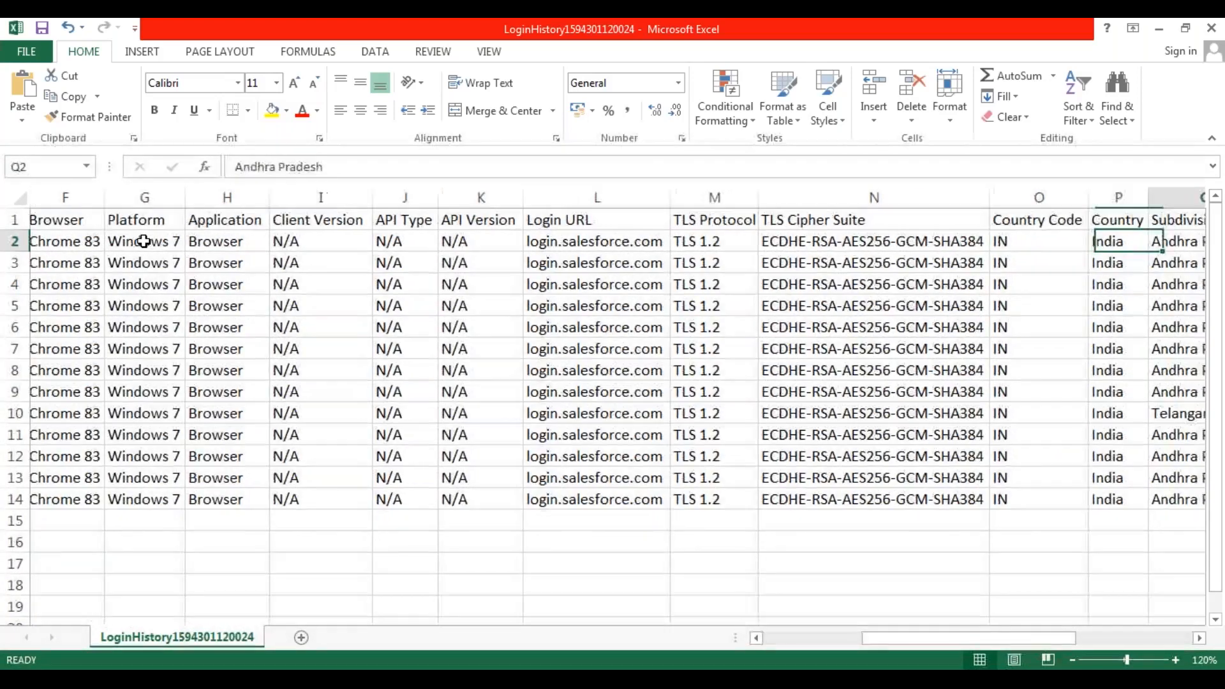
{"action": "key", "text": "Right"}
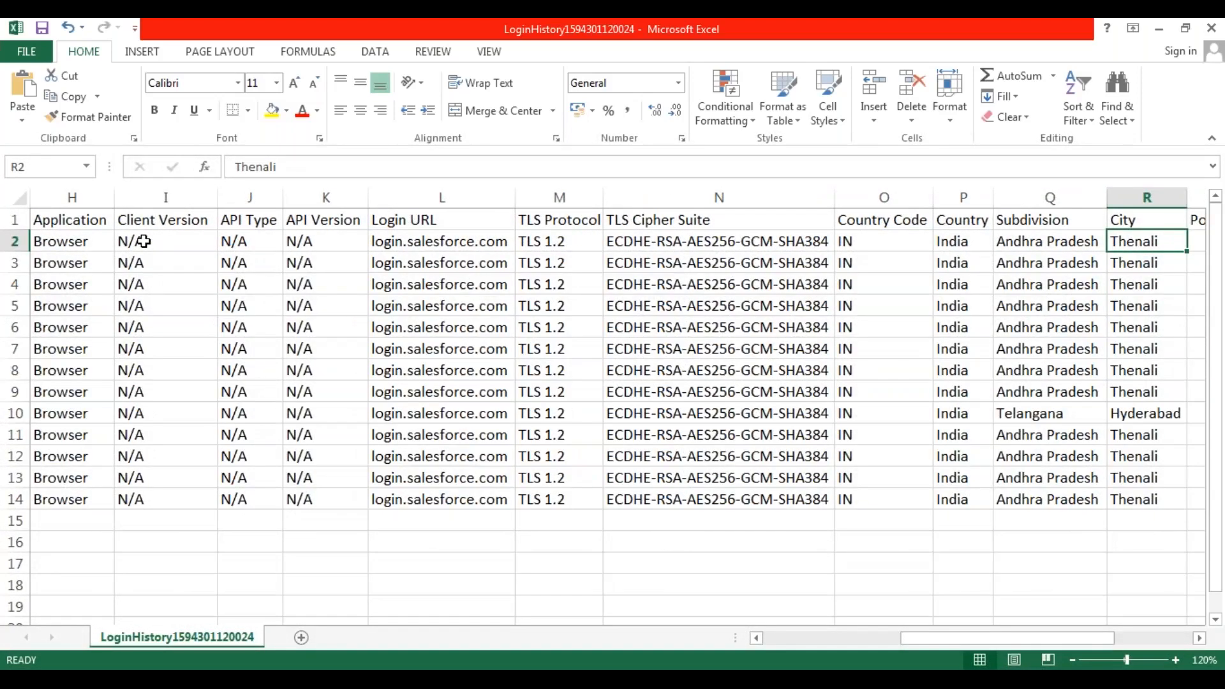
{"action": "key", "text": "Right"}
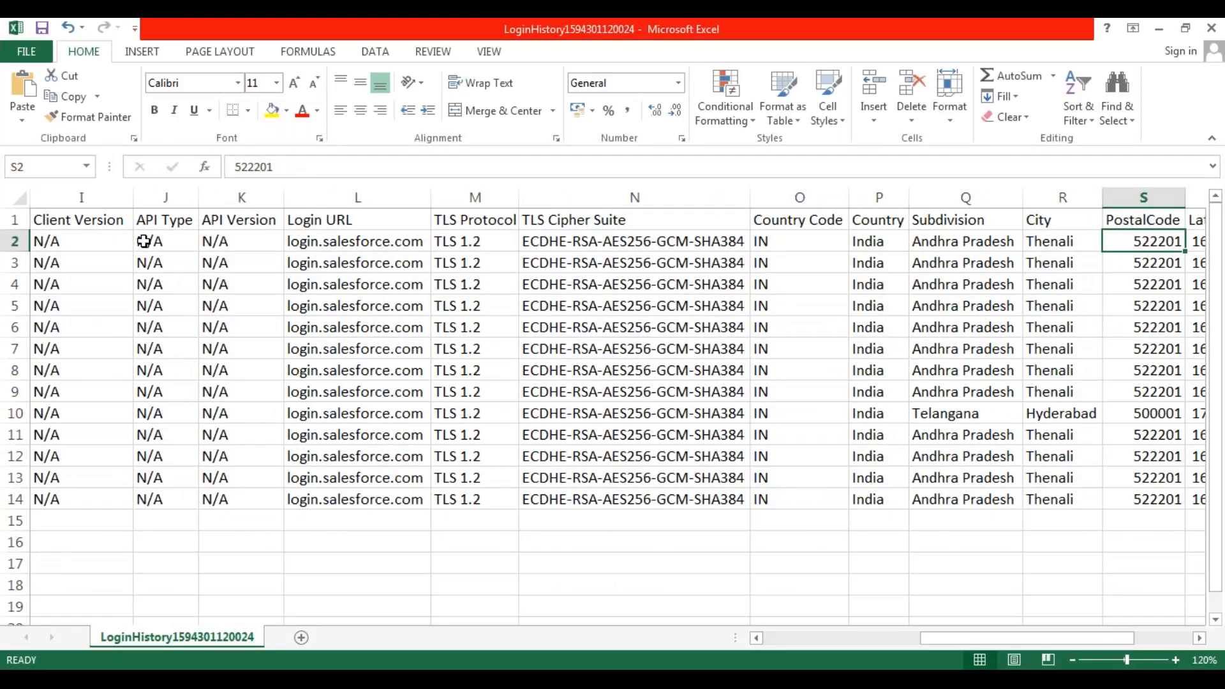
{"action": "key", "text": "Right"}
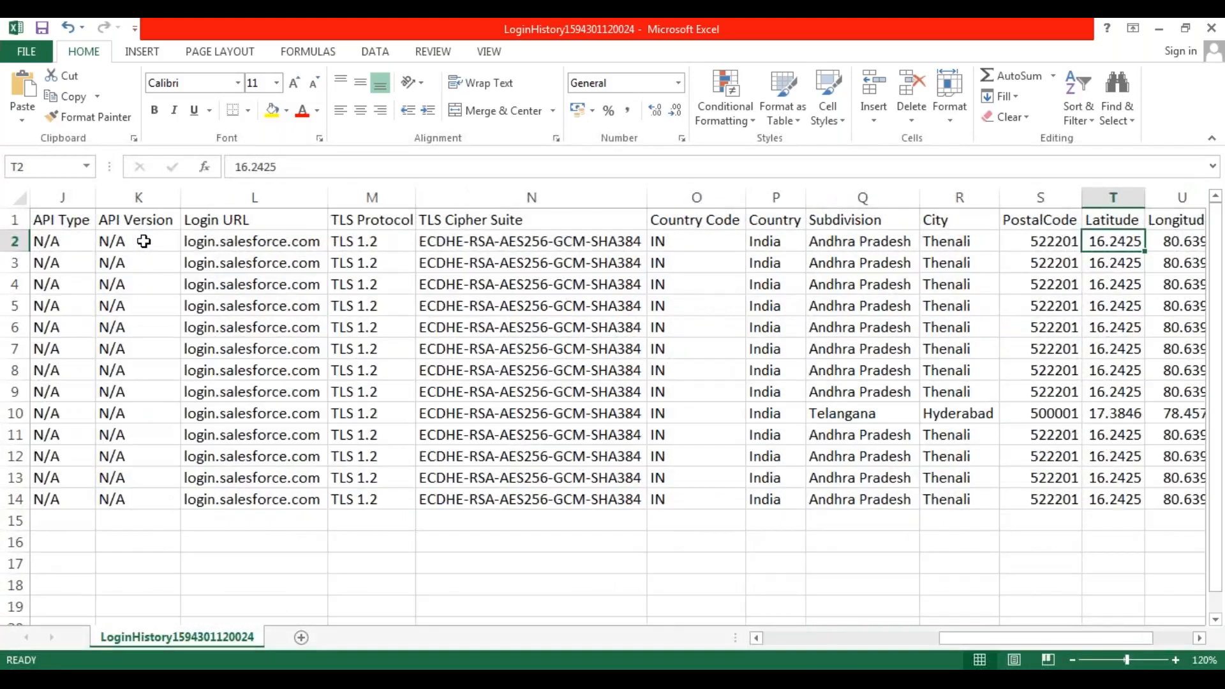
{"action": "key", "text": "Right"}
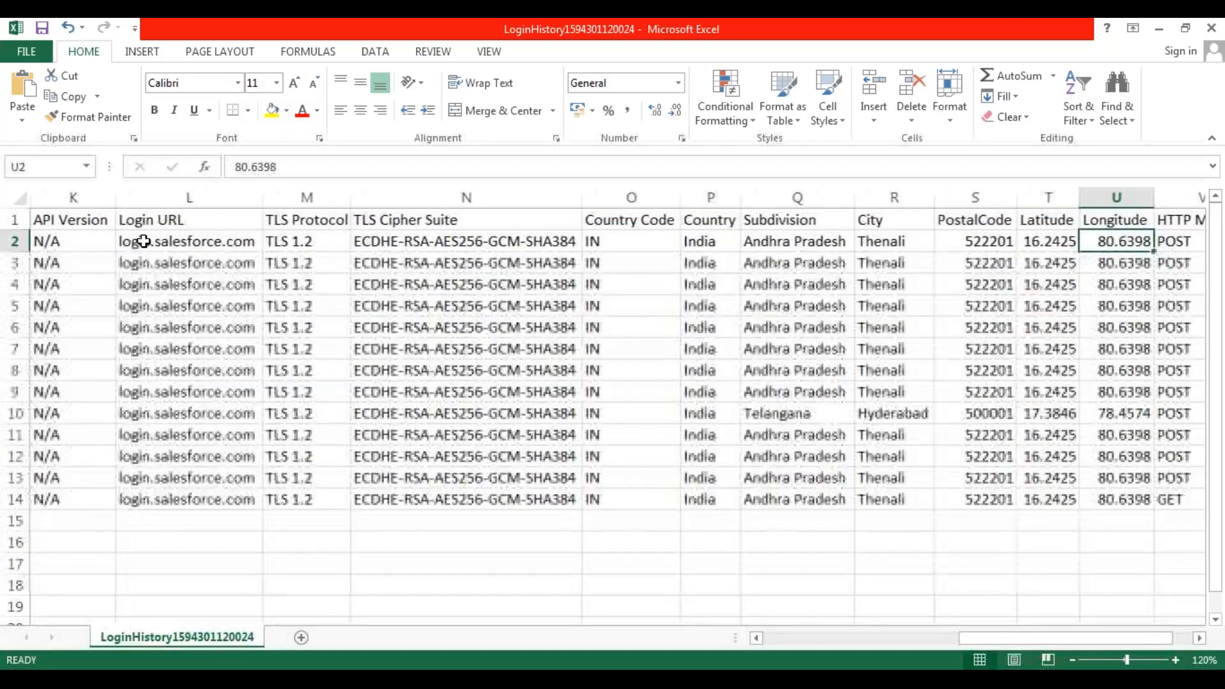
- Examine the HTTP Method of the first login record, and review the login history columns again from Username through Longitude
{"action": "key", "text": "Right"}
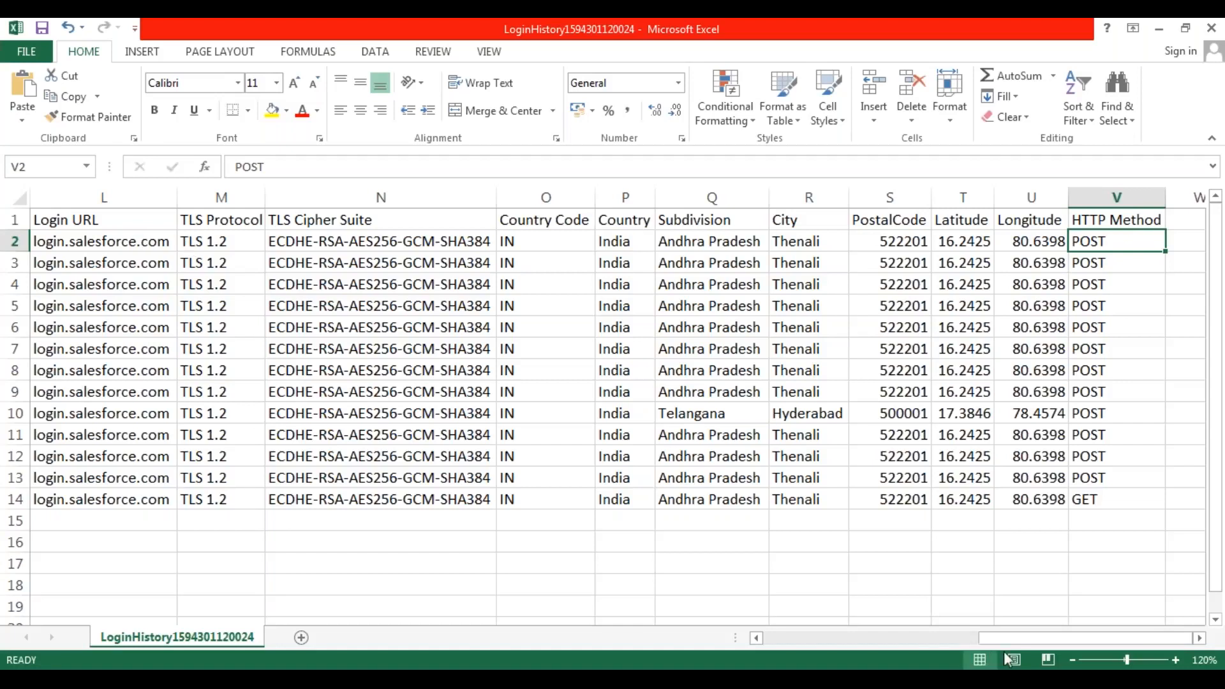
{"action": "left_click_drag", "start_coordinate": [1096, 641], "coordinate": [859, 641]}
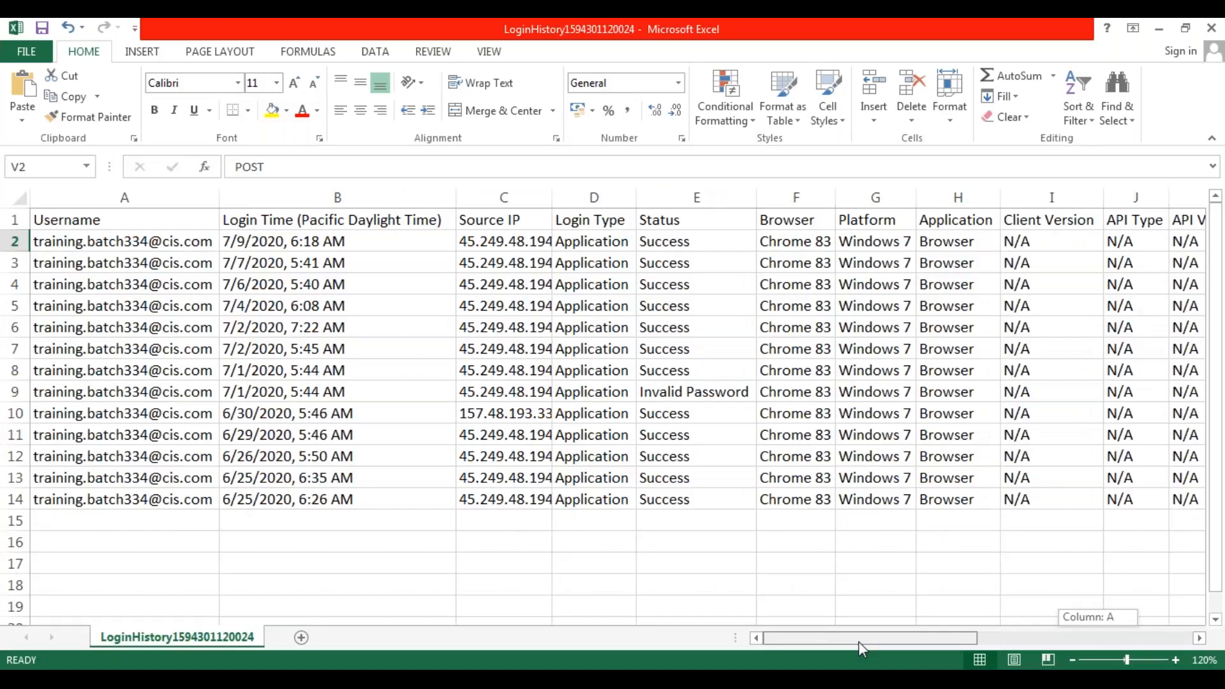
{"action": "left_click_drag", "start_coordinate": [859, 641], "coordinate": [859, 641]}
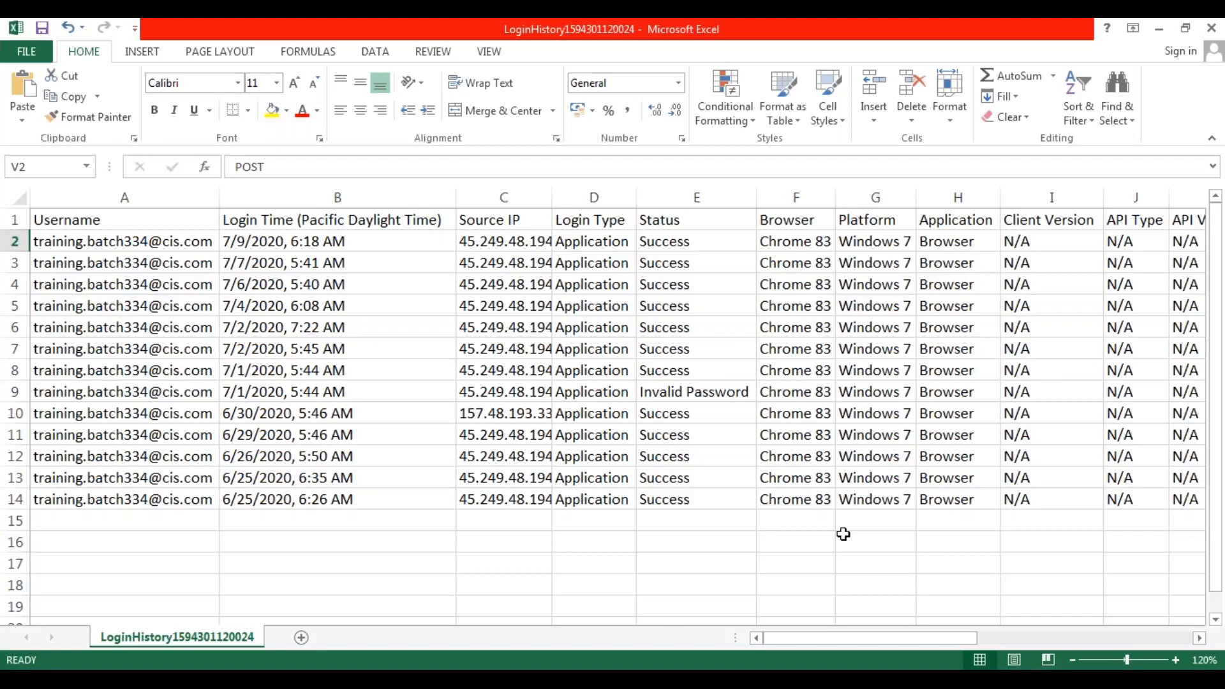
{"action": "left_click_drag", "start_coordinate": [837, 641], "coordinate": [1035, 640]}
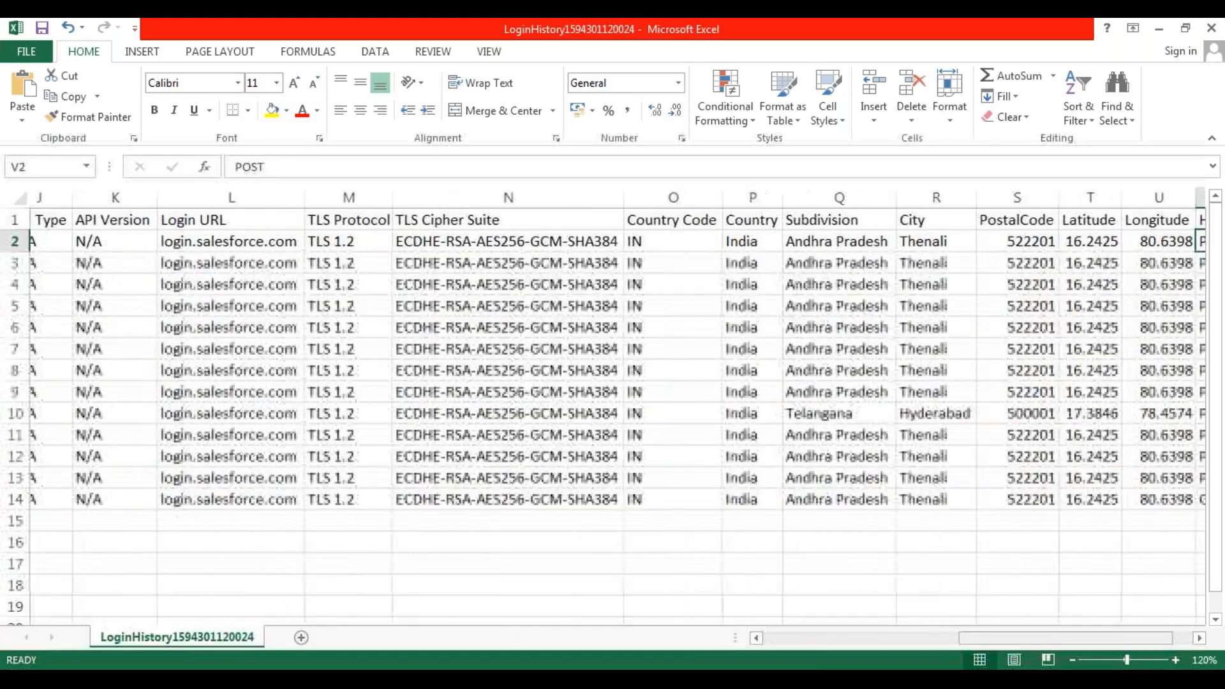
{"action": "left_click", "coordinate": [704, 262]}
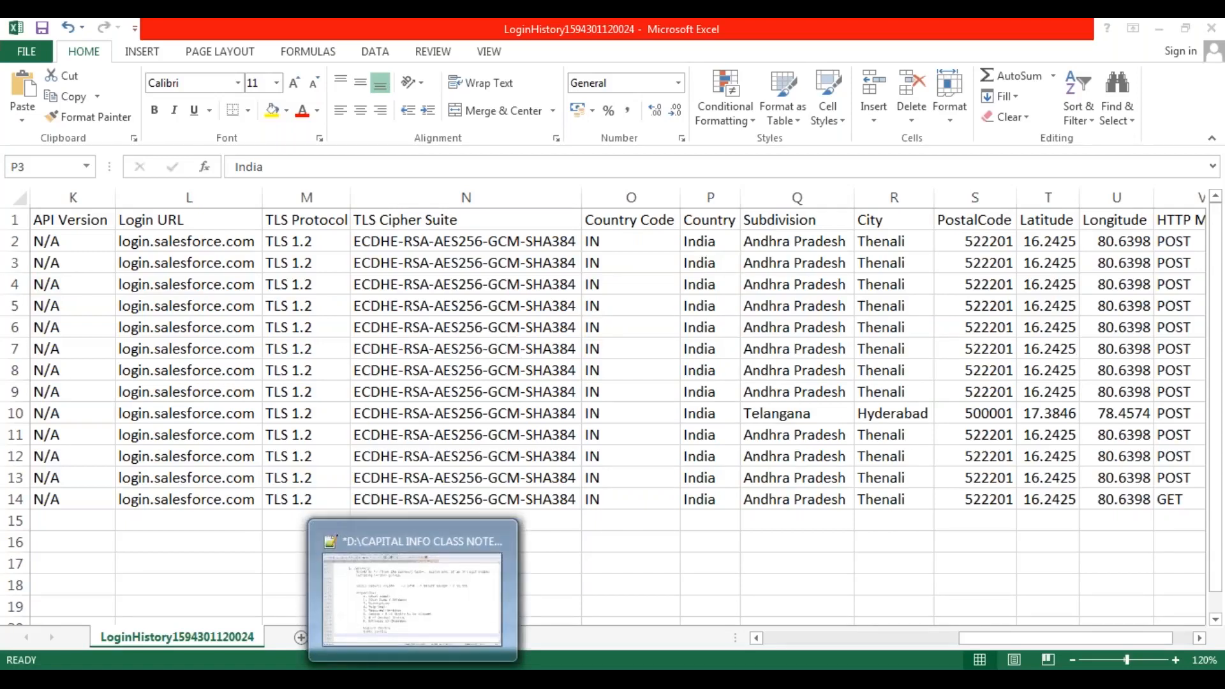
- Switch to the Salesforce CRM notes in Notepad++ and remove the surplus blank lines below "Hindi (India)" in the Currency section
{"action": "left_click", "coordinate": [399, 593]}
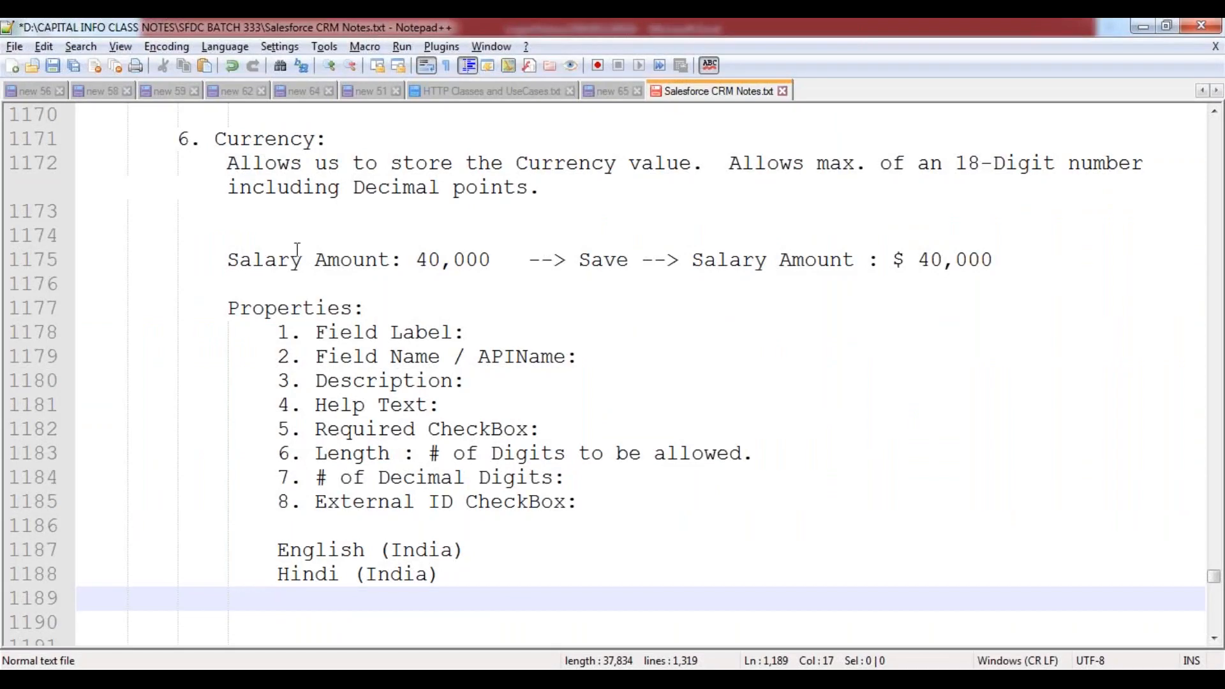
{"action": "double_click", "coordinate": [271, 145]}
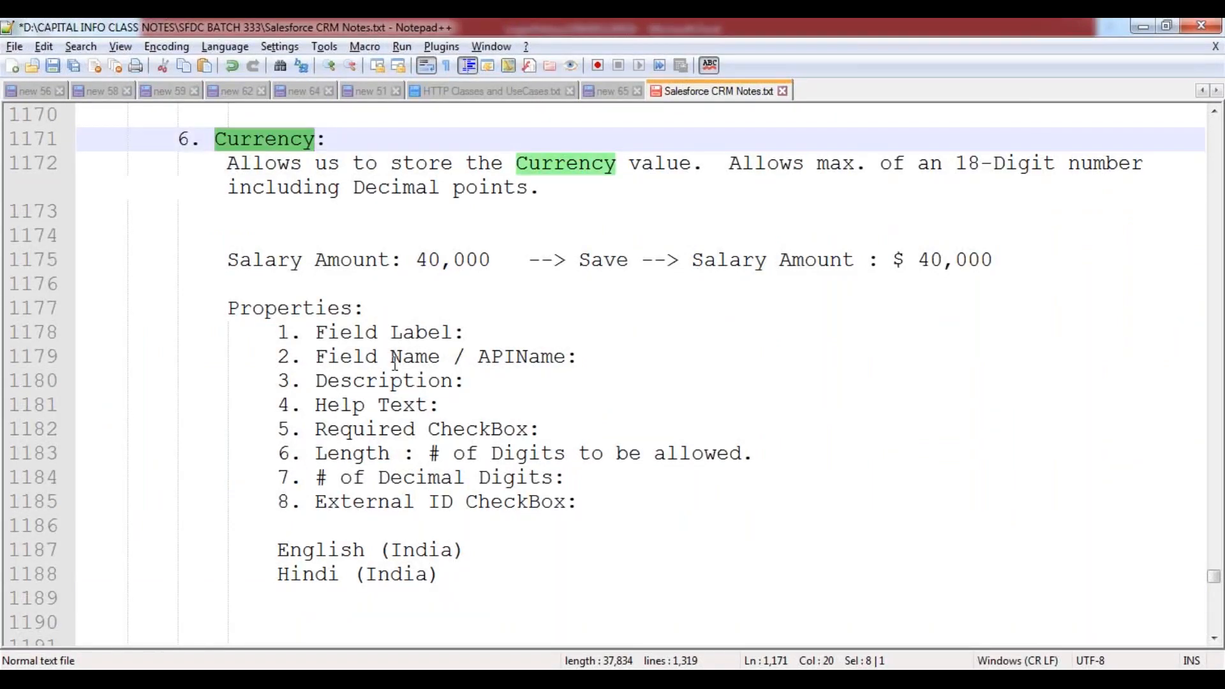
{"action": "left_click", "coordinate": [460, 577]}
{"action": "left_click", "coordinate": [236, 608]}
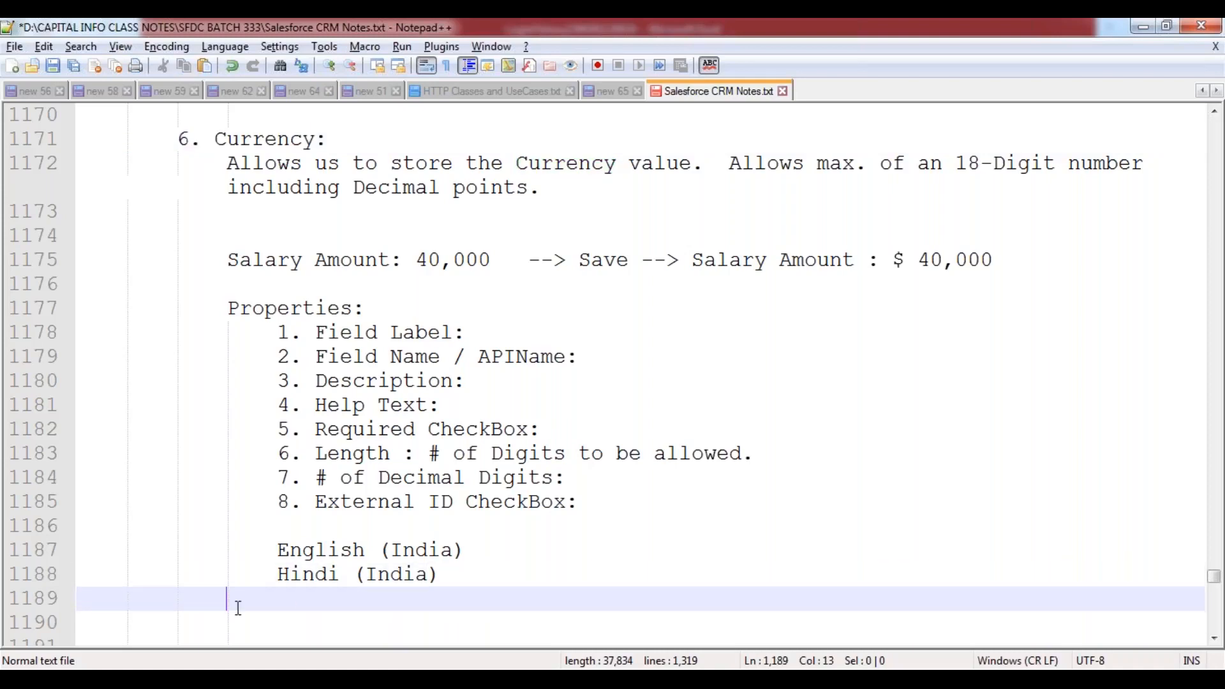
{"action": "scroll", "coordinate": [262, 604], "scroll_direction": "down", "scroll_amount": 1}
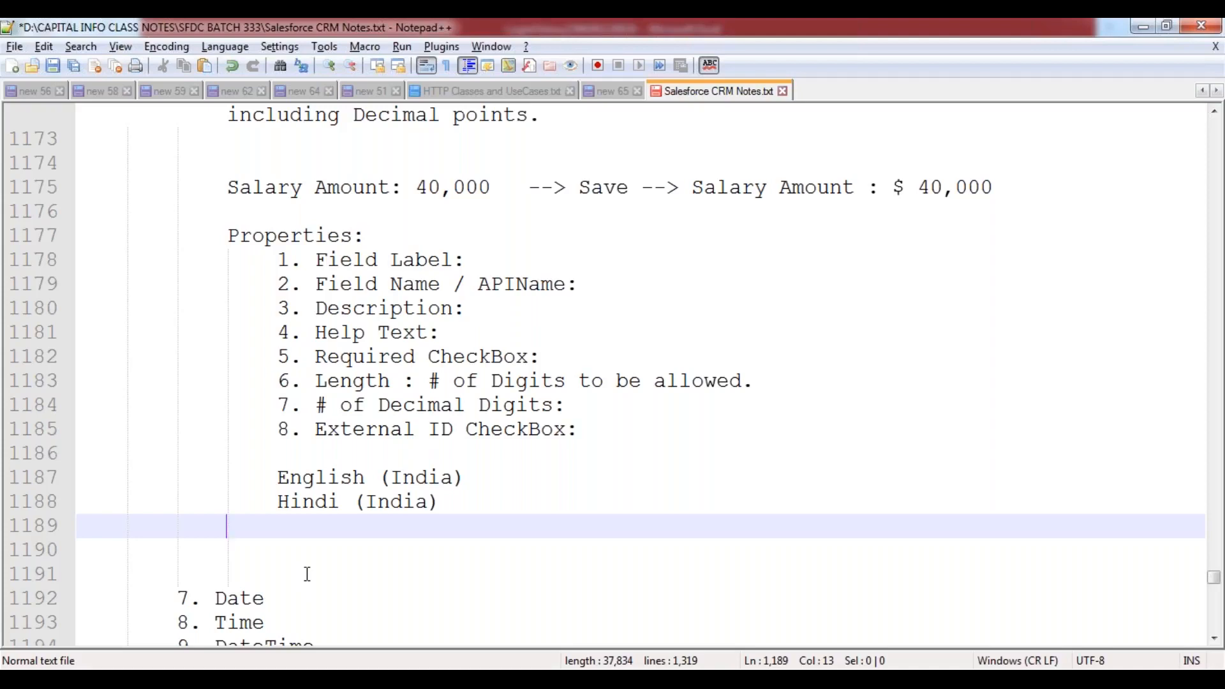
{"action": "scroll", "coordinate": [344, 570], "scroll_direction": "up", "scroll_amount": 2}
{"action": "scroll", "coordinate": [383, 510], "scroll_direction": "down", "scroll_amount": 3}
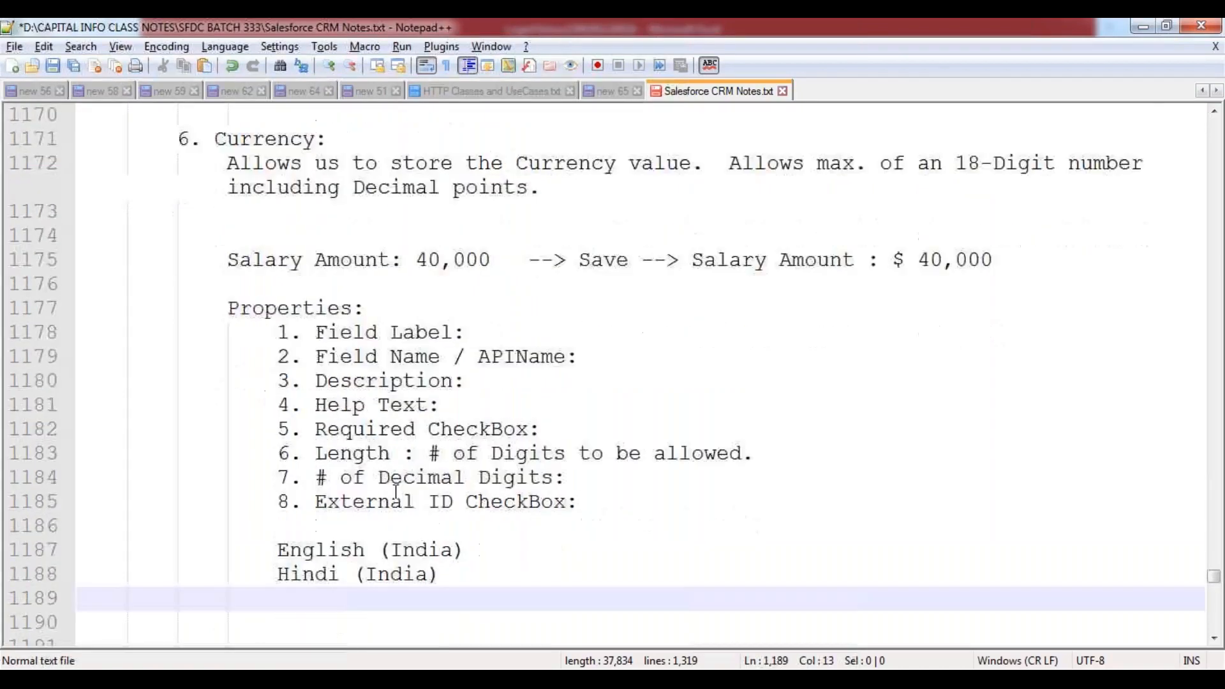
{"action": "left_click", "coordinate": [468, 433]}
{"action": "key", "text": "Delete"}
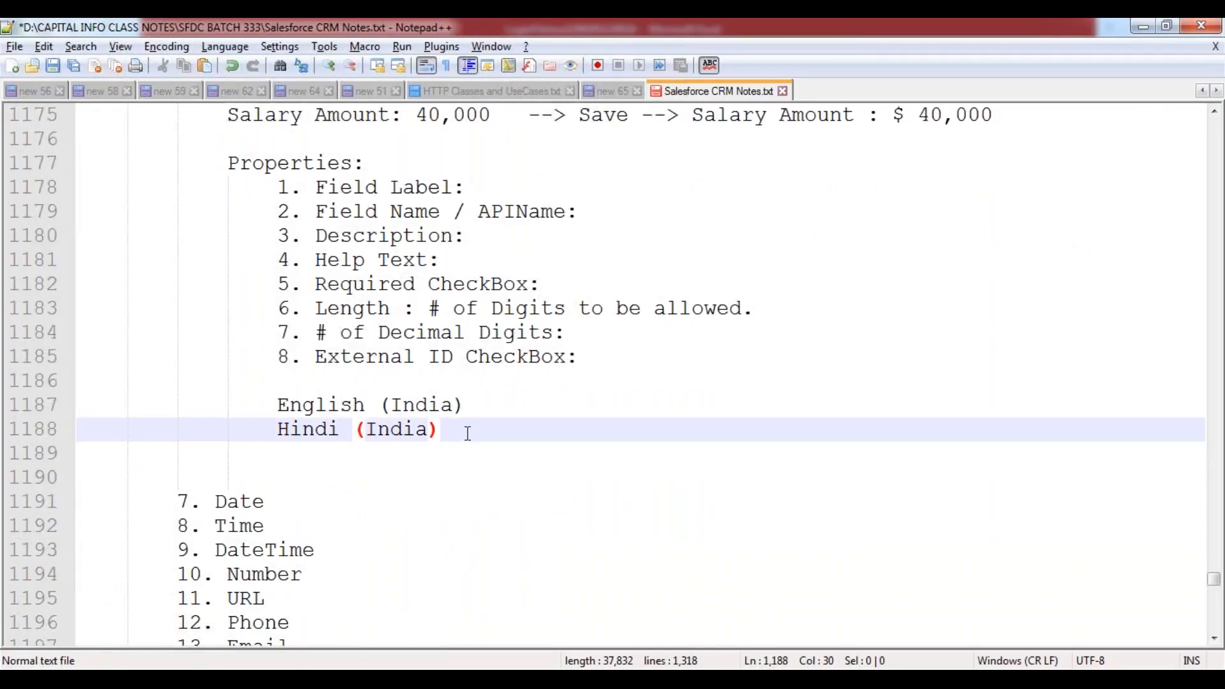
{"action": "key", "text": "shift+Down"}
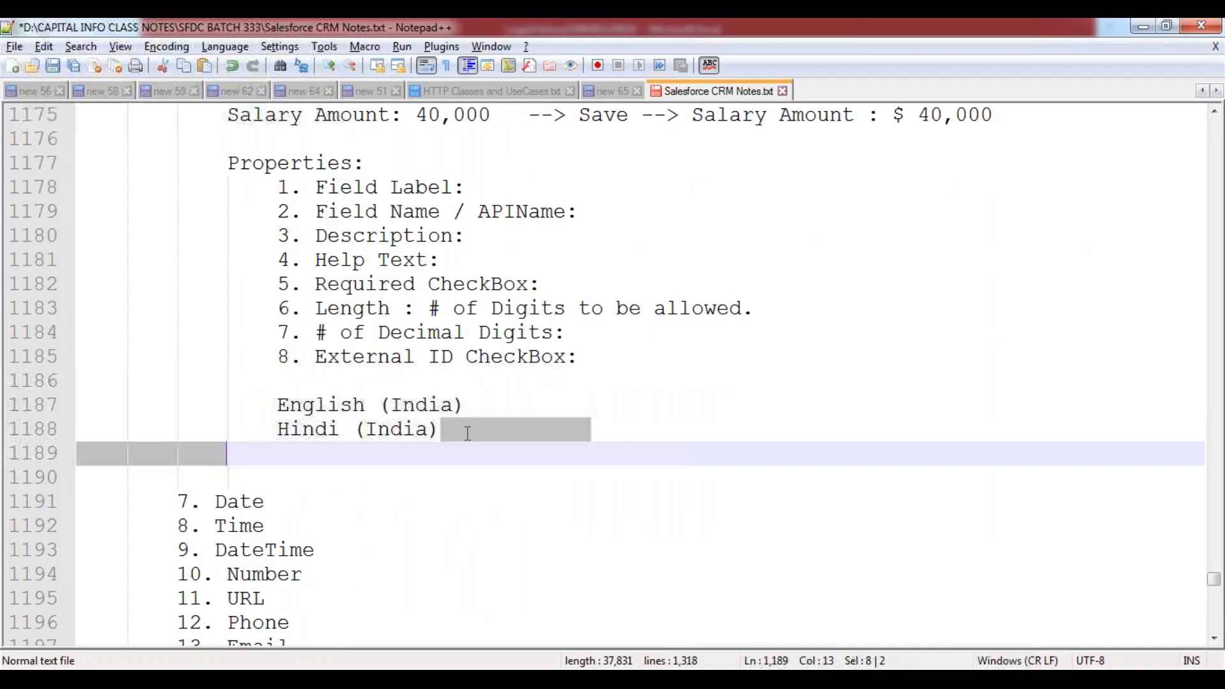
{"action": "key", "text": "Delete"}
- Add a colon after the "7. Date" heading and insert blank lines below it, indenting the first one for the description
{"action": "scroll", "coordinate": [466, 432], "scroll_direction": "down", "scroll_amount": 3}
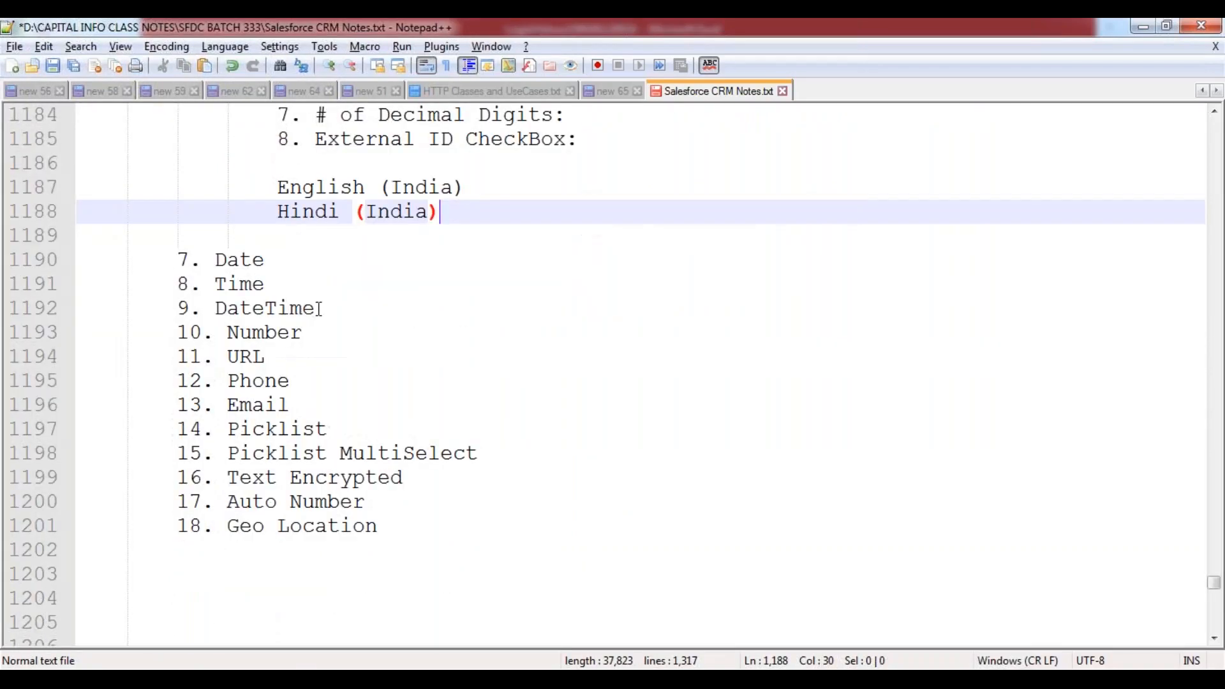
{"action": "left_click", "coordinate": [281, 266]}
{"action": "type", "text": ":"}
{"action": "key", "text": "Return"}
{"action": "key", "text": "Return"}
{"action": "key", "text": "Return"}
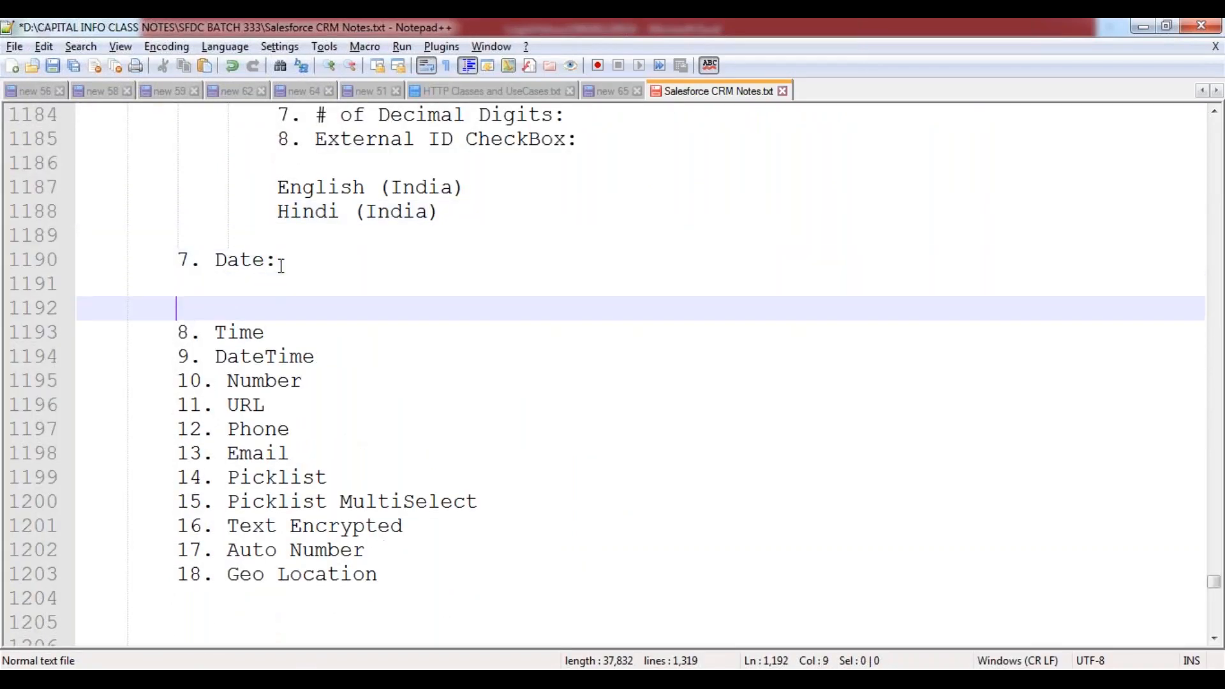
{"action": "key", "text": "Up"}
{"action": "key", "text": "Up"}
{"action": "key", "text": "Up"}
{"action": "key", "text": "Down"}
{"action": "key", "text": "Tab"}
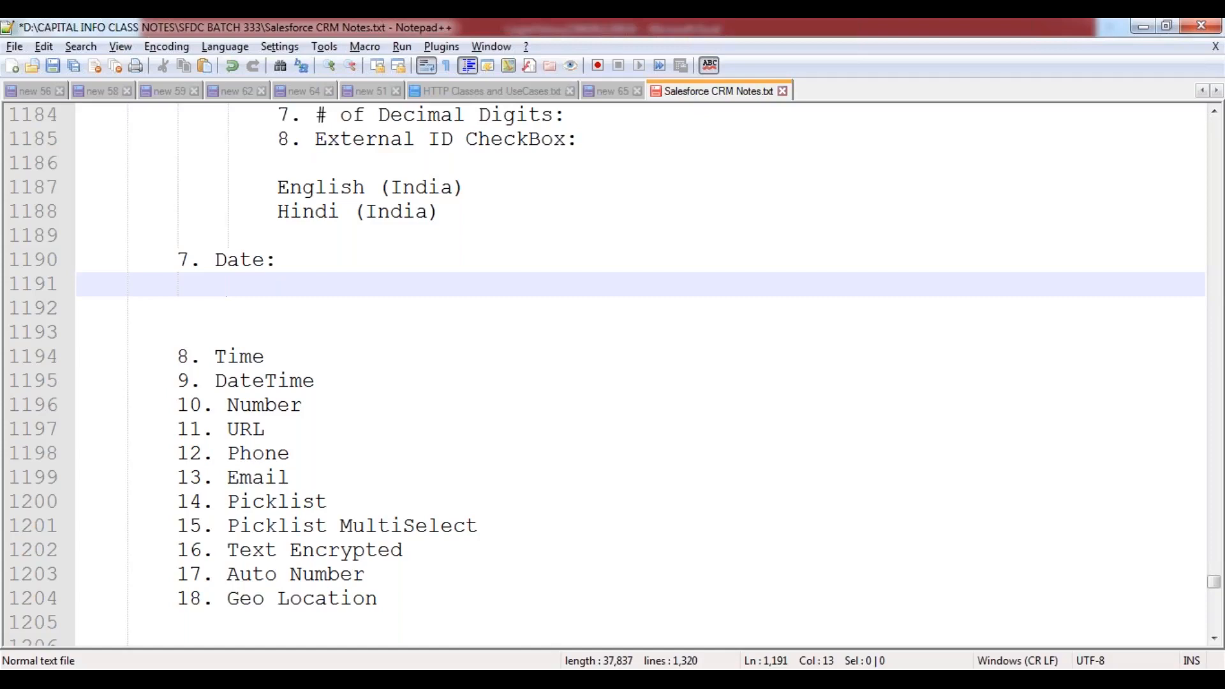
- Switch to the Paint drawing and choose the Rectangle shape with black as Color 1
{"action": "key", "text": "alt+Tab"}
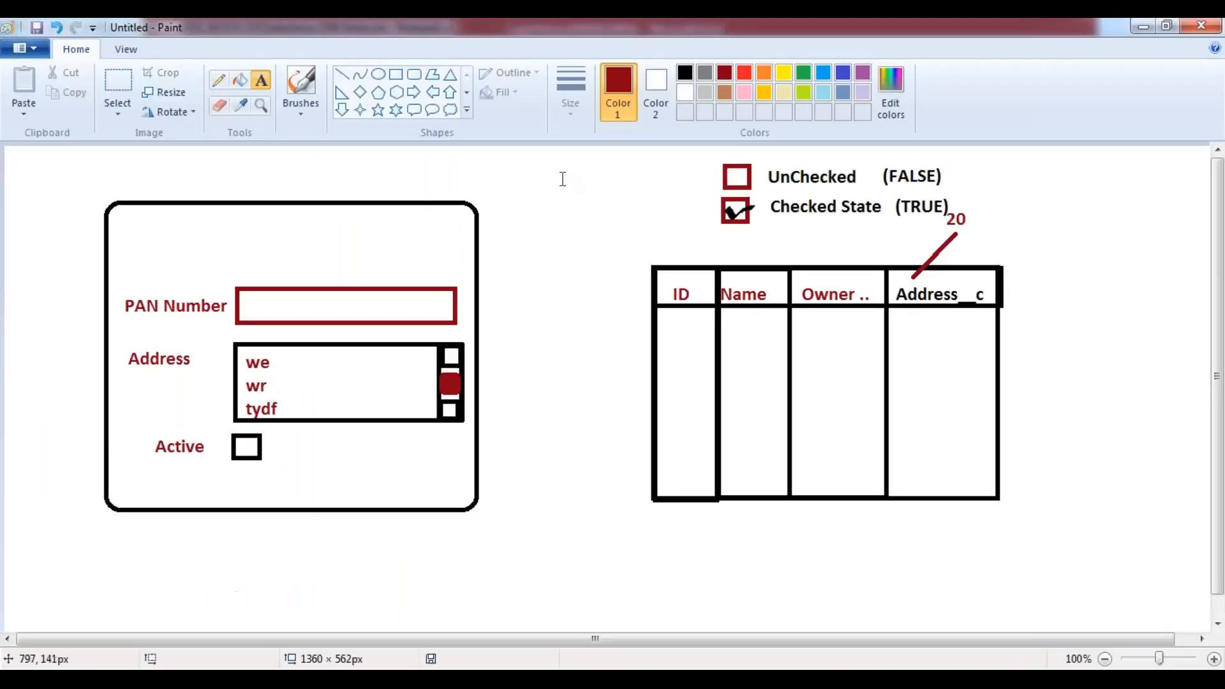
{"action": "left_click", "coordinate": [396, 77]}
{"action": "left_click", "coordinate": [684, 72]}
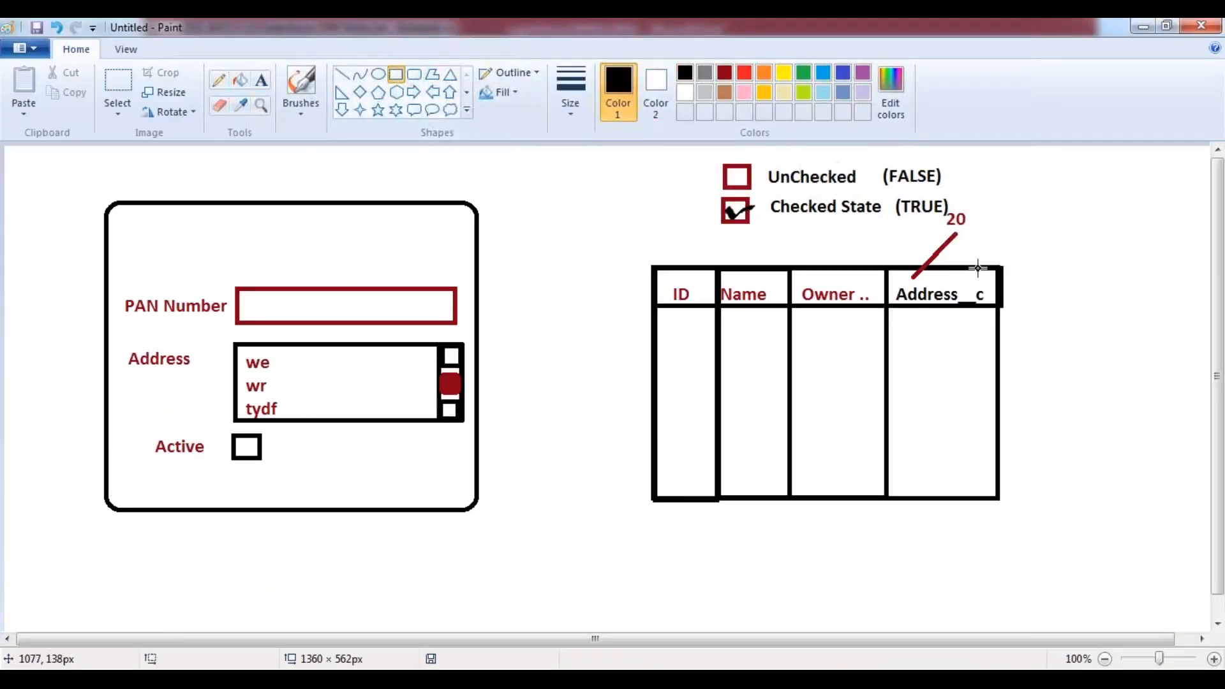